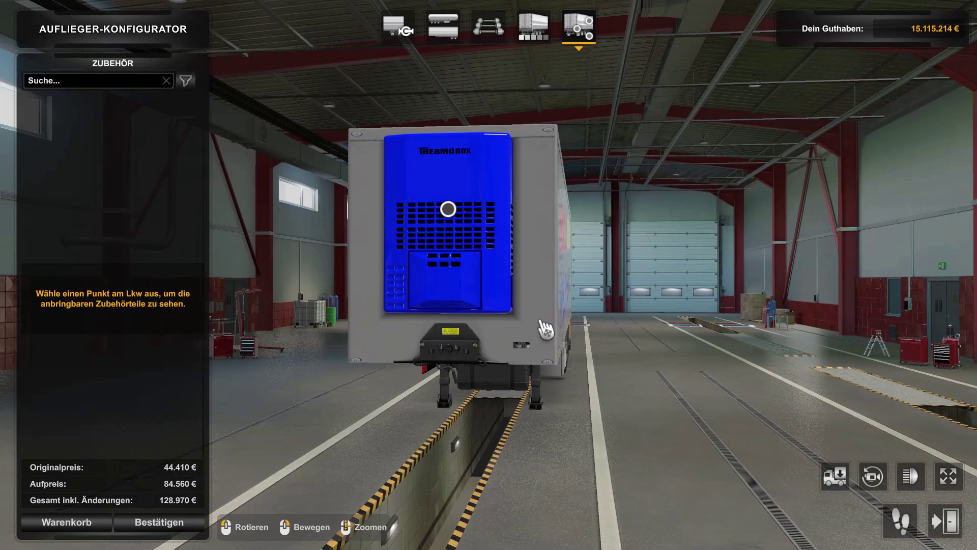
{"action": "left_click_drag", "start_coordinate": [545, 328], "coordinate": [363, 342]}
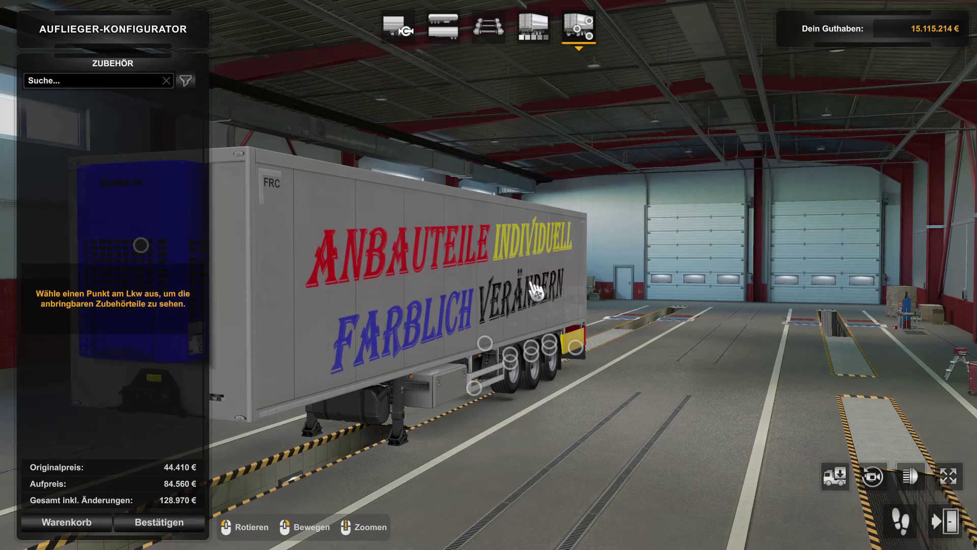
{"action": "left_click_drag", "start_coordinate": [552, 288], "coordinate": [477, 284]}
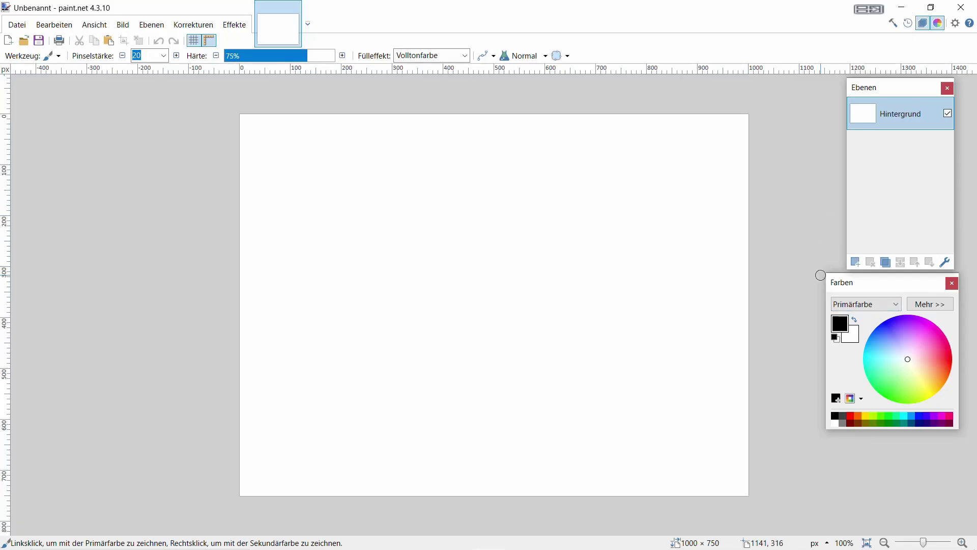
Switch to paint.net and fill the blank canvas with red using the paint bucket tool (Farbeimer).
{"action": "left_click_drag", "start_coordinate": [875, 286], "coordinate": [874, 289]}
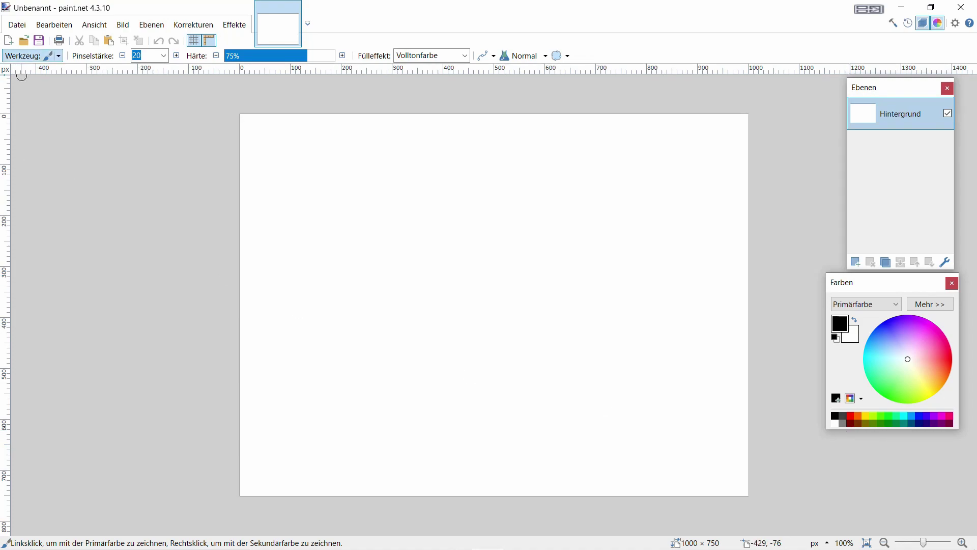
{"action": "left_click", "coordinate": [31, 55]}
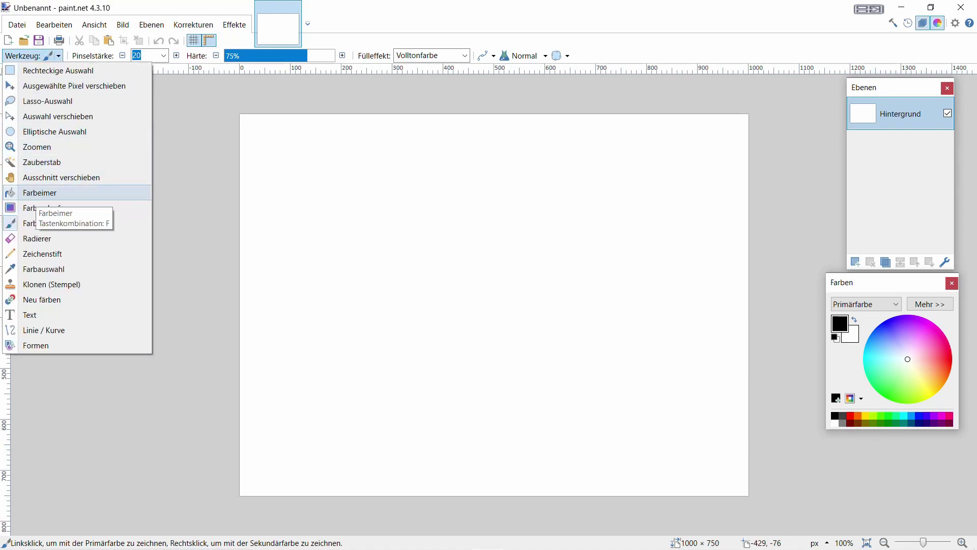
{"action": "left_click", "coordinate": [39, 192]}
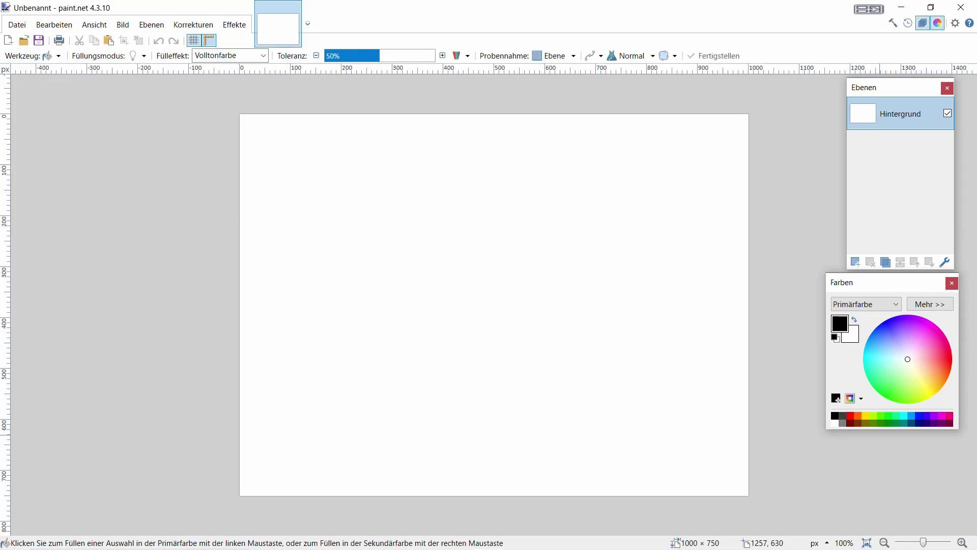
{"action": "left_click", "coordinate": [850, 416]}
{"action": "left_click", "coordinate": [439, 249]}
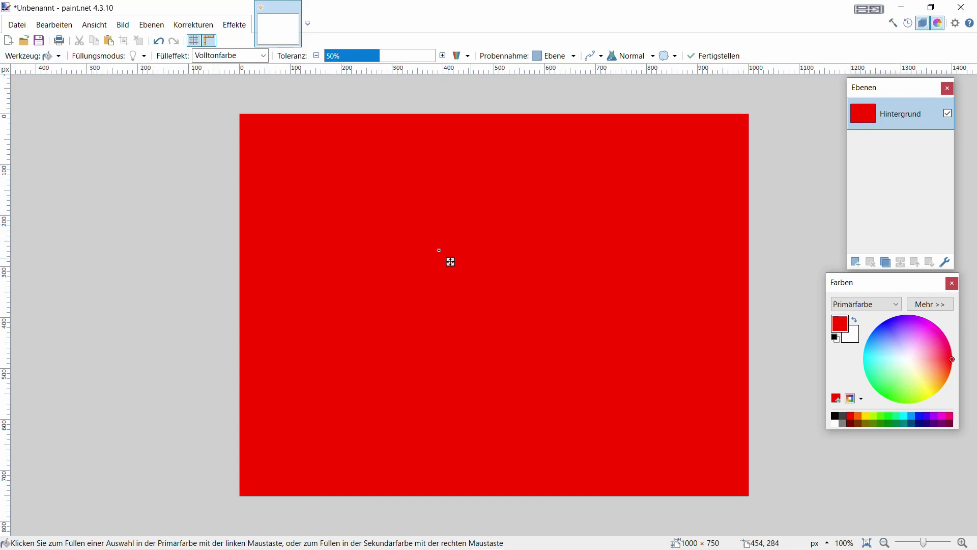
{"action": "left_click", "coordinate": [33, 56]}
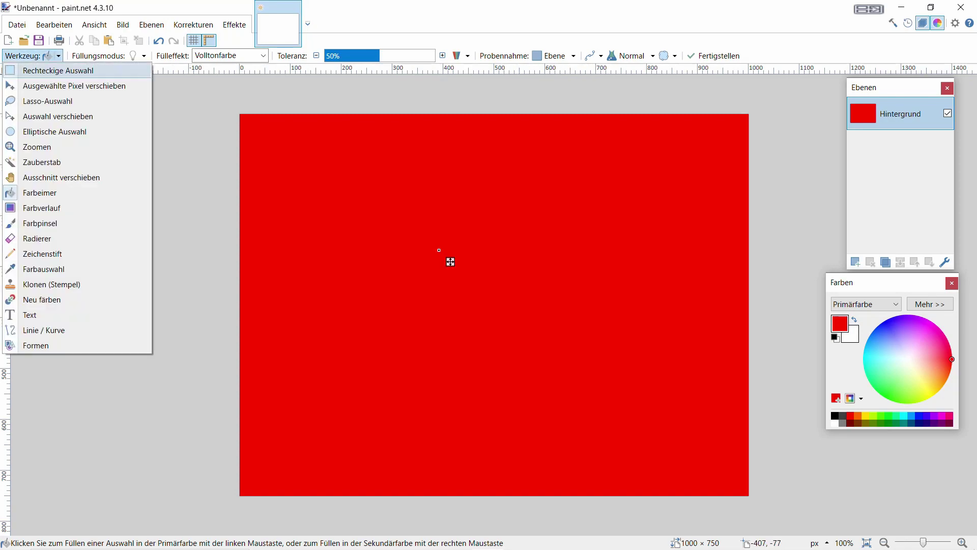
{"action": "key", "text": "Down"}
{"action": "key", "text": "Down"}
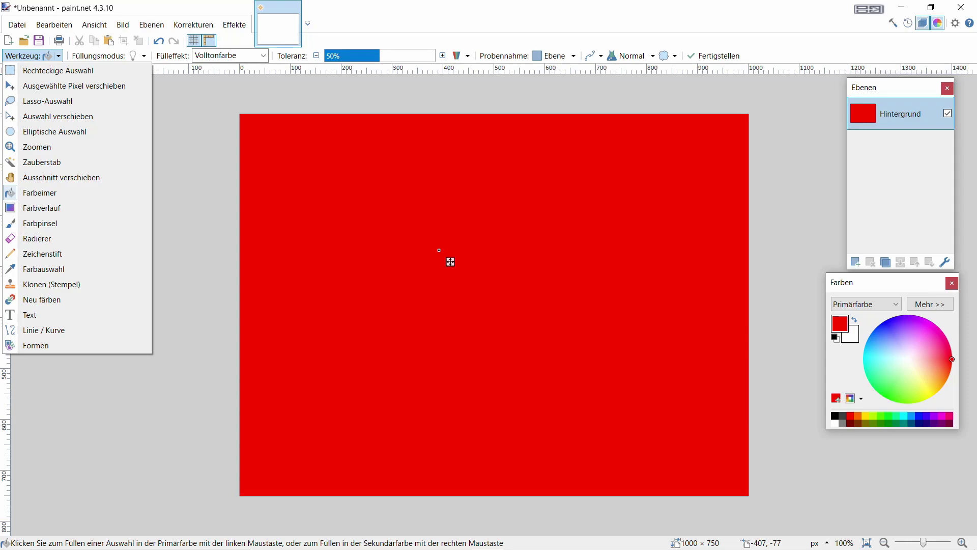
{"action": "left_click", "coordinate": [208, 123]}
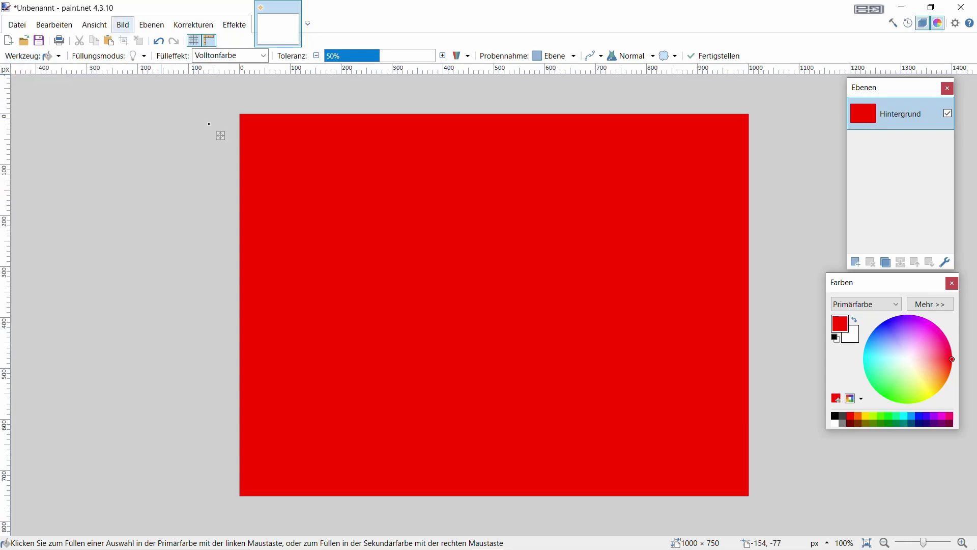
Resize the red image to an absolute size of 4 × 4 pixels.
{"action": "left_click", "coordinate": [123, 24]}
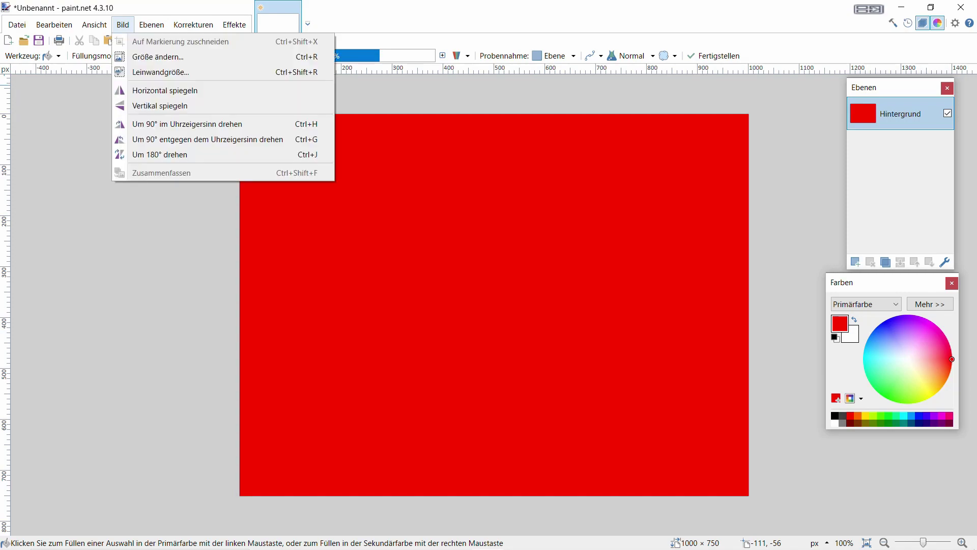
{"action": "key", "text": "Down"}
{"action": "key", "text": "Down"}
{"action": "key", "text": "Return"}
{"action": "key", "text": "Up"}
{"action": "key", "text": "Up"}
{"action": "key", "text": "Up"}
{"action": "key", "text": "Up"}
{"action": "key", "text": "Up"}
{"action": "key", "text": "Up"}
{"action": "key", "text": "Up"}
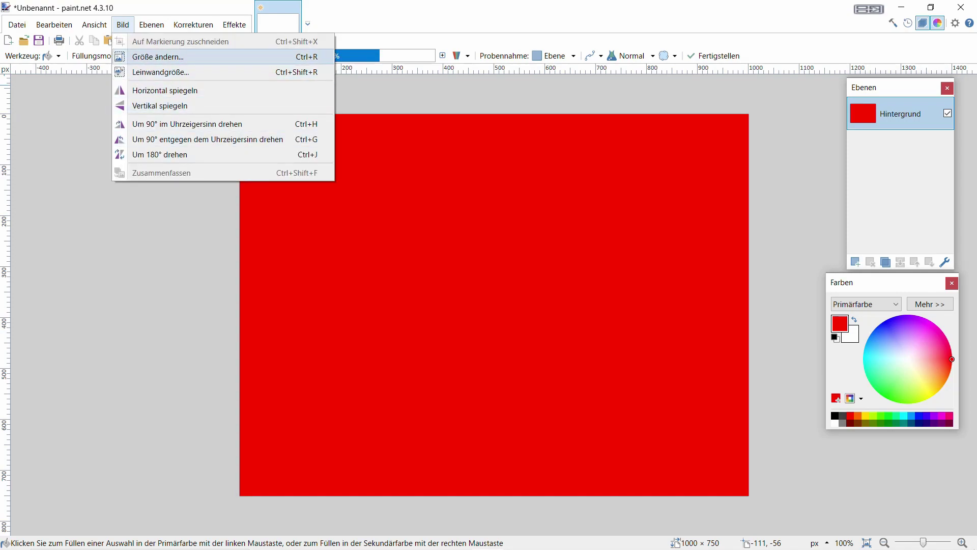
{"action": "key", "text": "Return"}
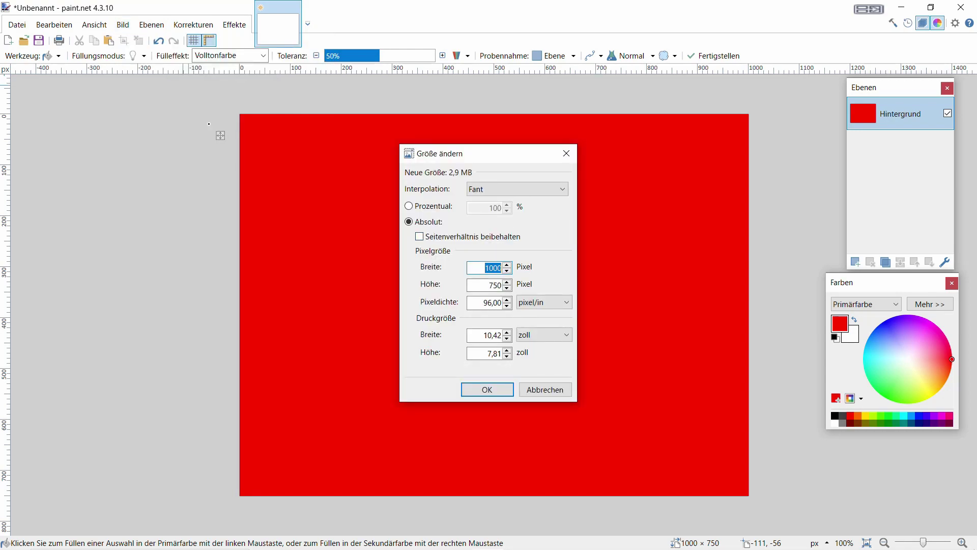
{"action": "key", "text": "BackSpace"}
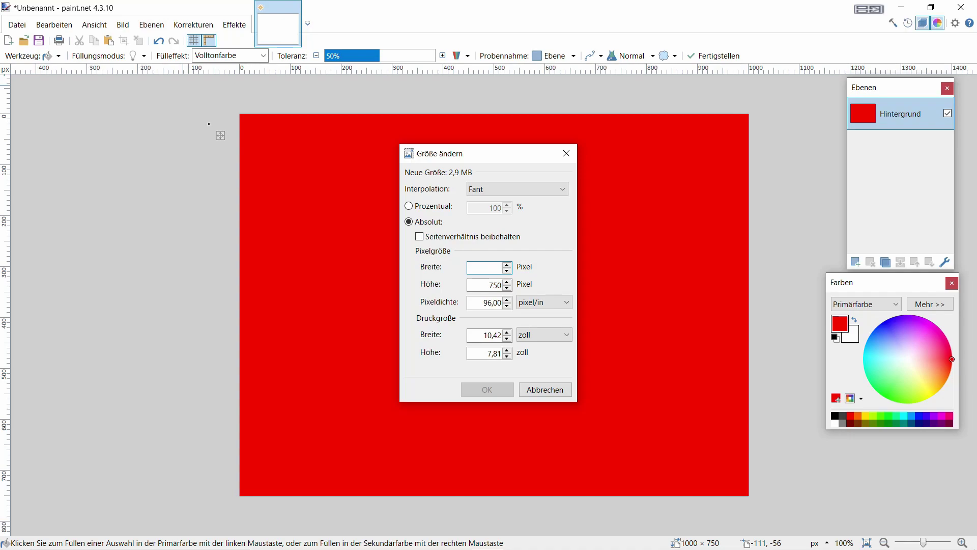
{"action": "type", "text": "4"}
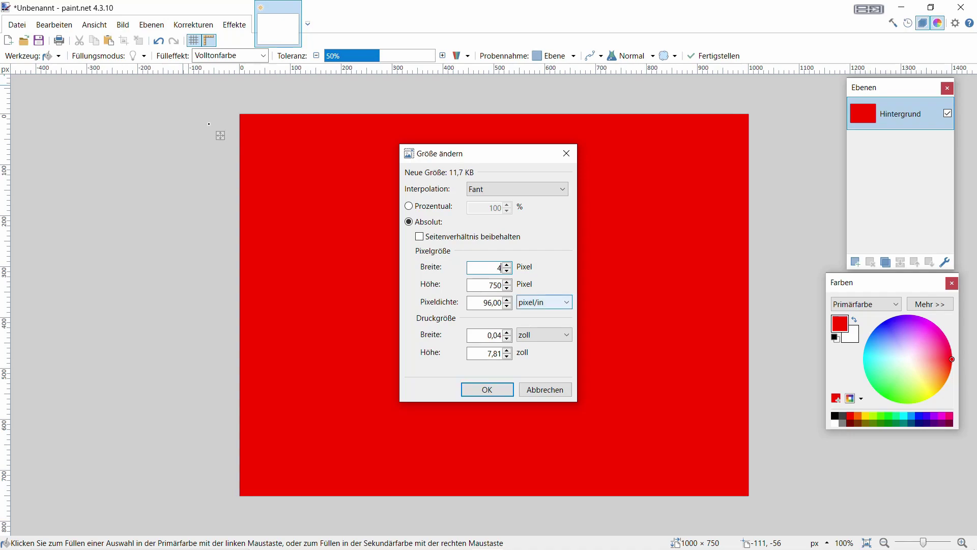
{"action": "key", "text": "Tab"}
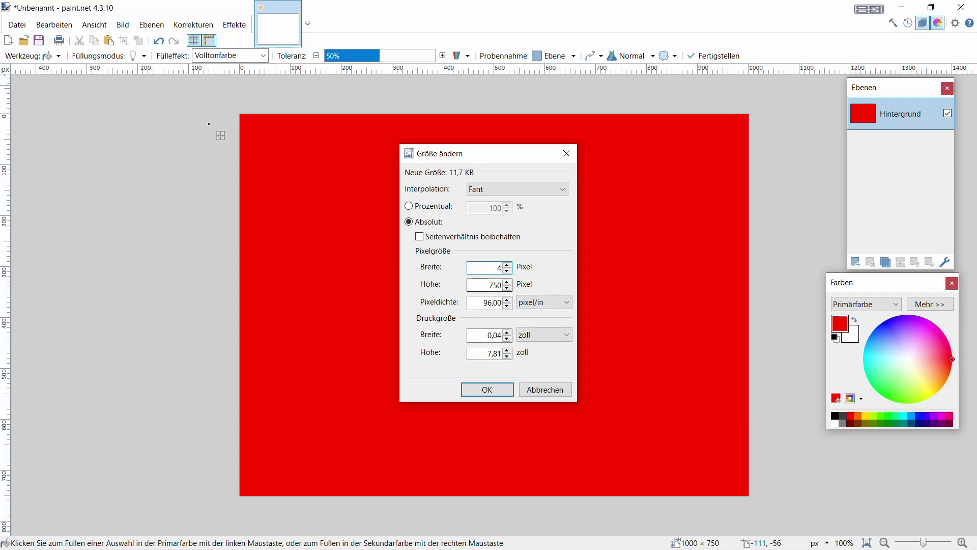
{"action": "key", "text": "BackSpace"}
{"action": "key", "text": "BackSpace"}
{"action": "key", "text": "BackSpace"}
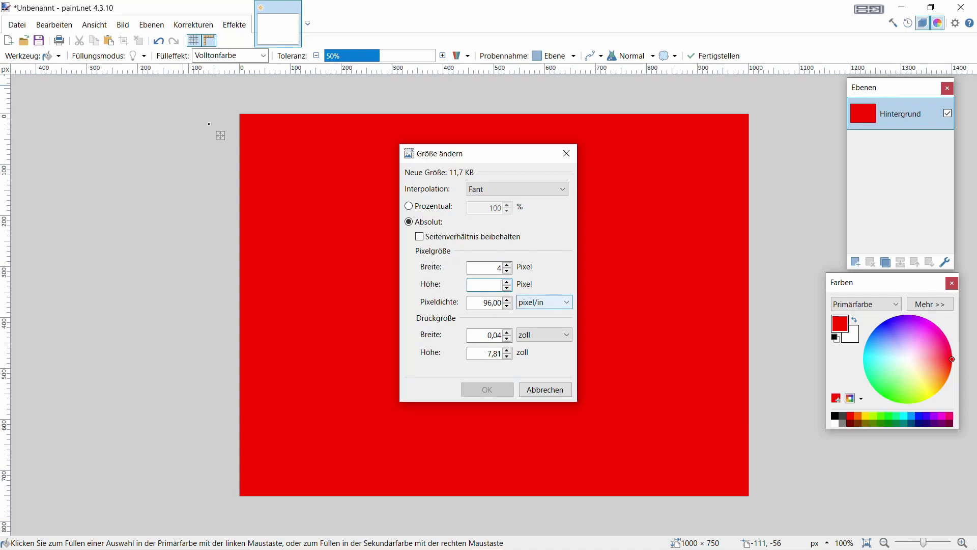
{"action": "type", "text": "4"}
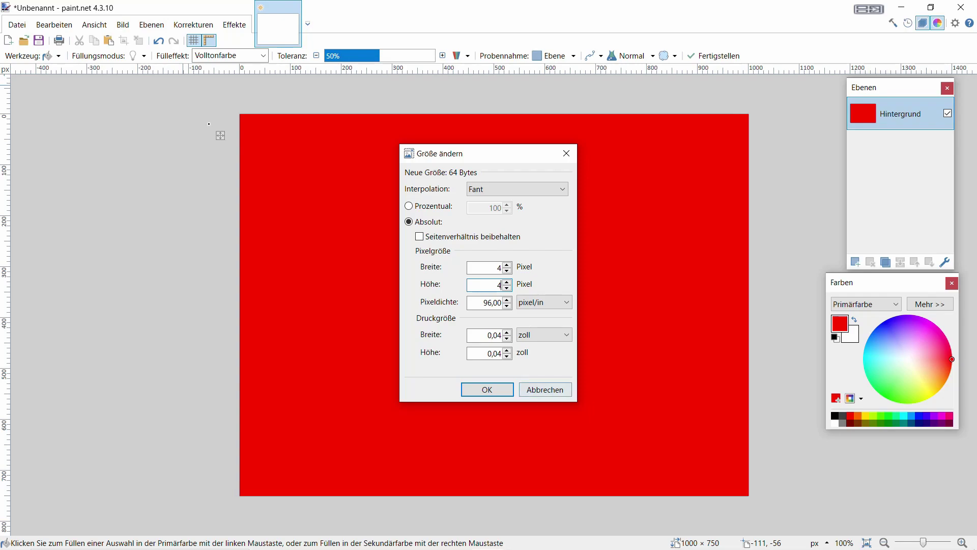
{"action": "left_click", "coordinate": [487, 389]}
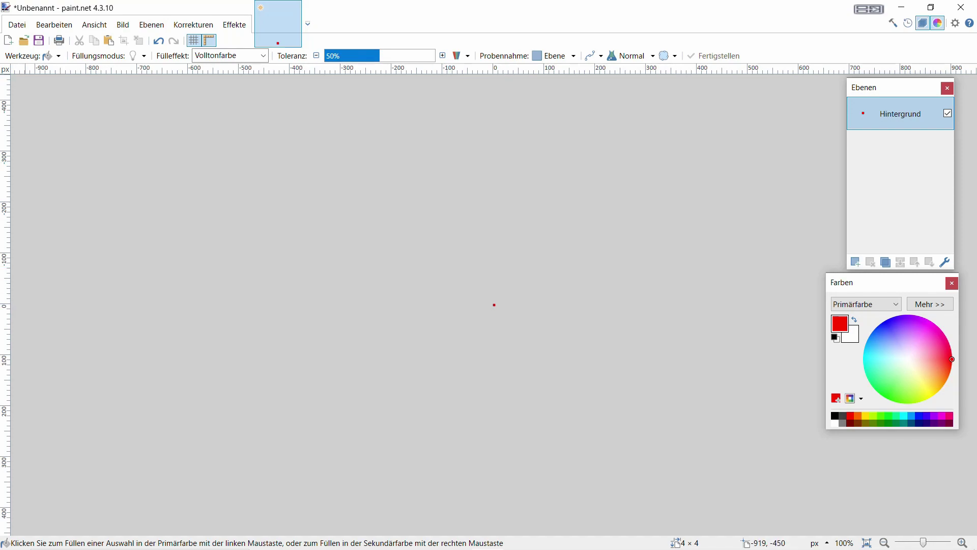
Switch to the rectangular selection tool (Rechteckige Auswahl).
{"action": "left_click", "coordinate": [51, 55]}
{"action": "left_click", "coordinate": [66, 70]}
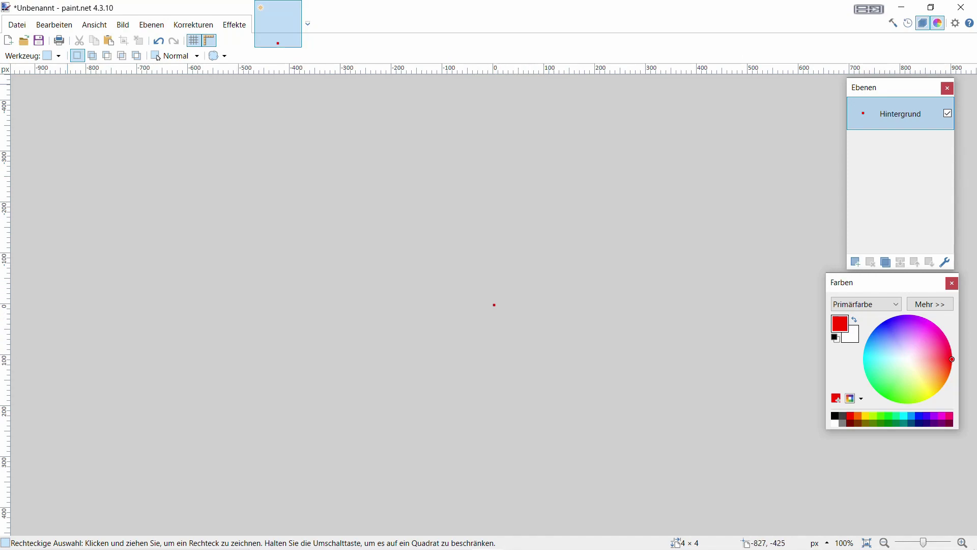
Start saving the image under a new name and choose DirectDraw-Oberfläche (DDS) as the file type.
{"action": "left_click", "coordinate": [17, 25]}
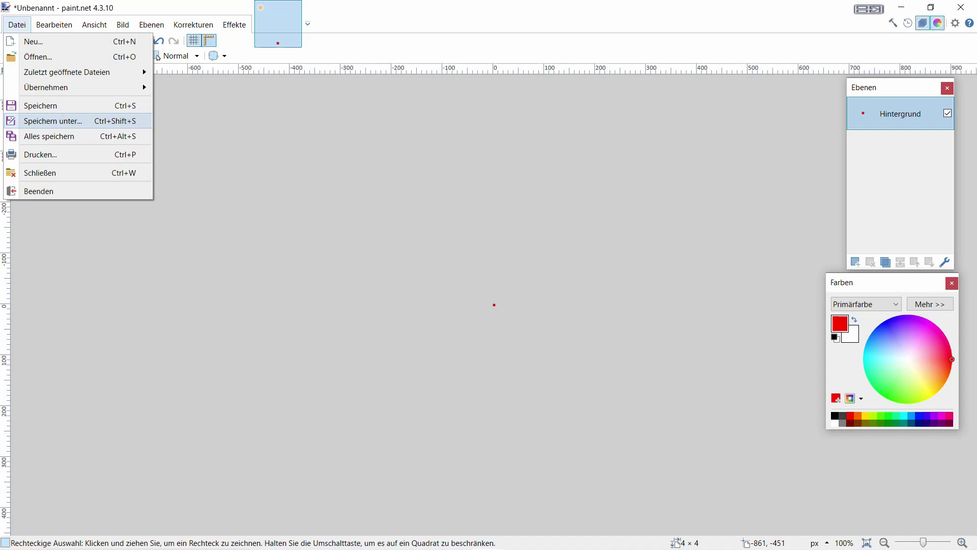
{"action": "key", "text": "Return"}
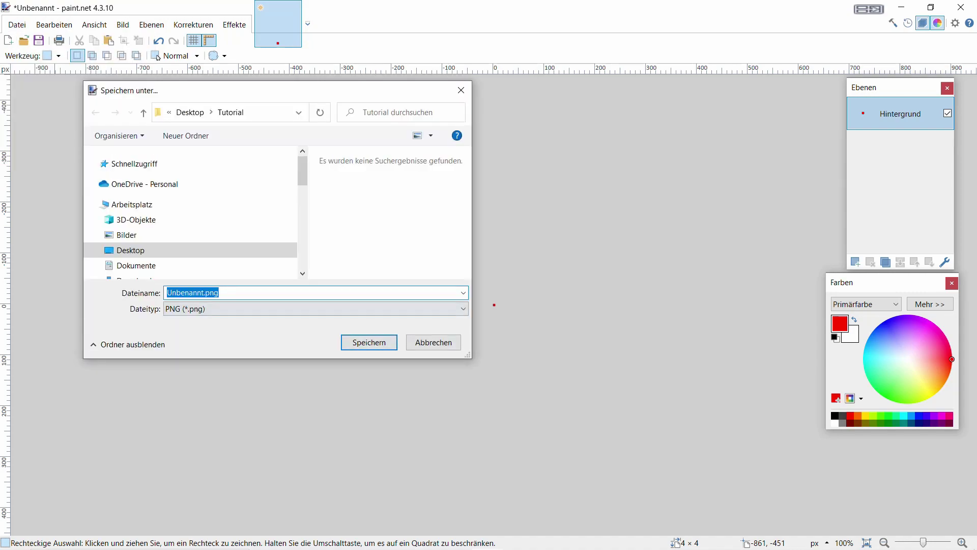
{"action": "key", "text": "Tab"}
{"action": "key", "text": "alt+Down"}
{"action": "key", "text": "Down"}
{"action": "key", "text": "Down"}
{"action": "key", "text": "Down"}
{"action": "key", "text": "Down"}
{"action": "key", "text": "Down"}
{"action": "key", "text": "Down"}
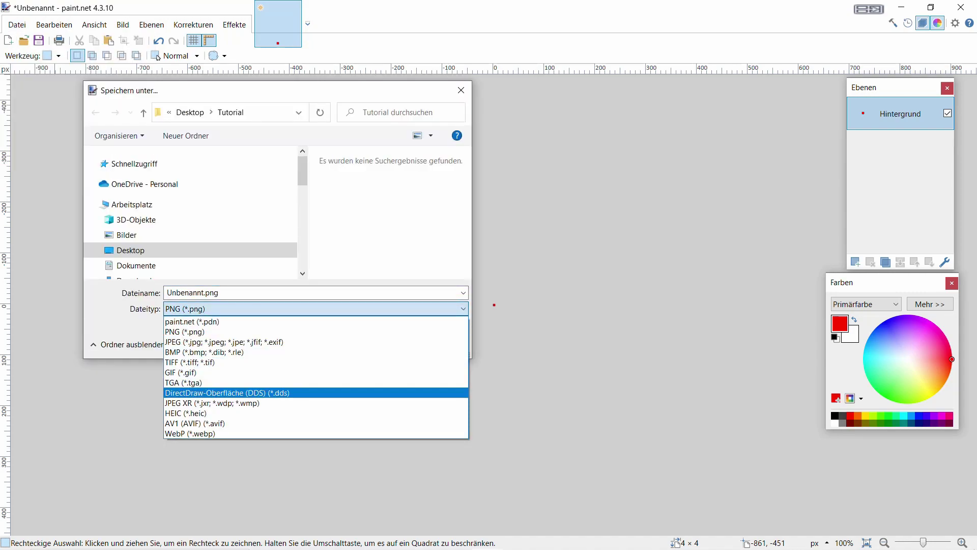
{"action": "key", "text": "Return"}
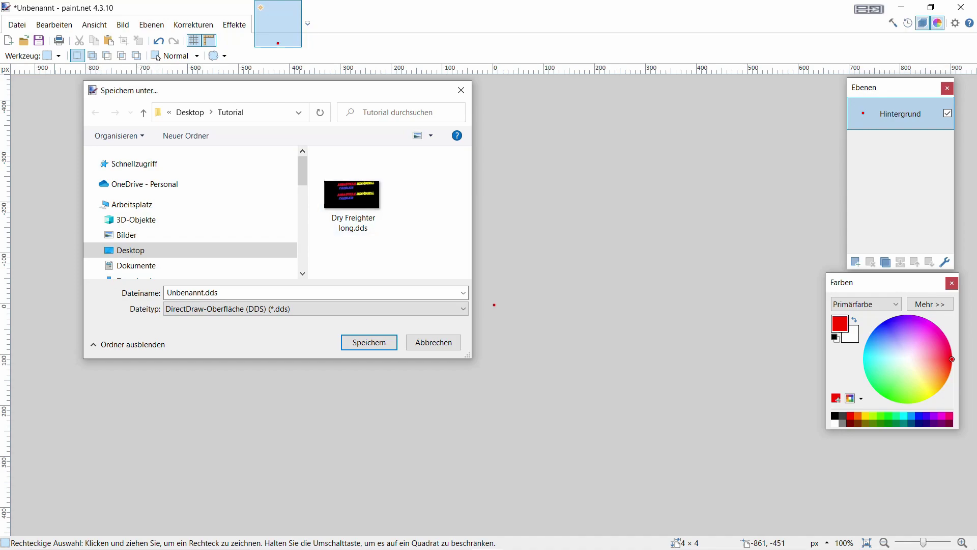
Name the file Rot and save it in the Tutorial folder with BC2 (Linear, DXT3) compression and mip maps.
{"action": "left_click_drag", "start_coordinate": [315, 94], "coordinate": [336, 94]}
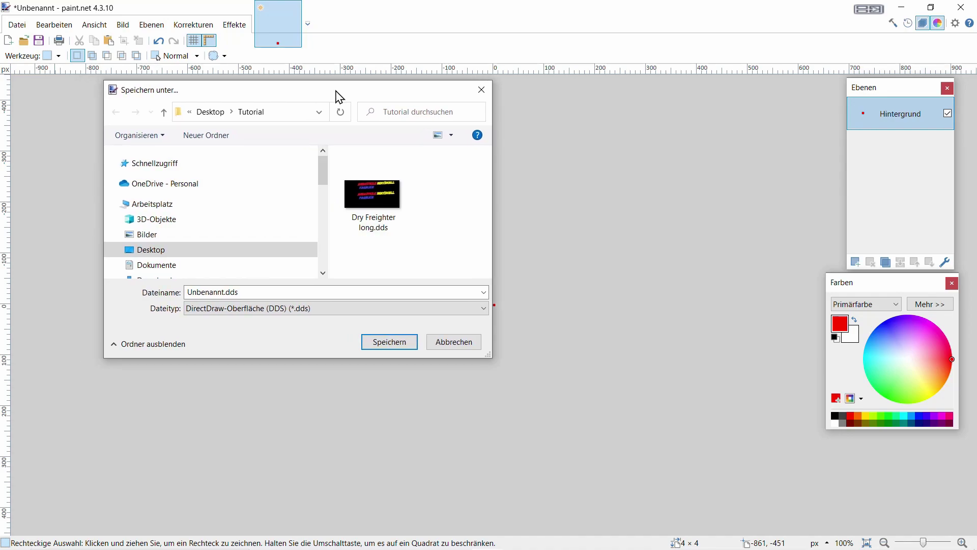
{"action": "left_click_drag", "start_coordinate": [336, 91], "coordinate": [341, 87]}
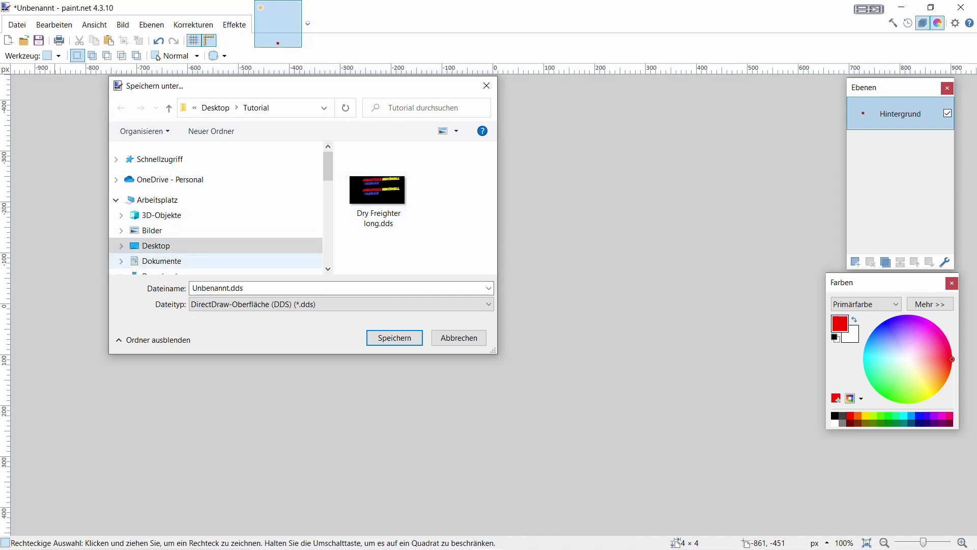
{"action": "left_click", "coordinate": [217, 288]}
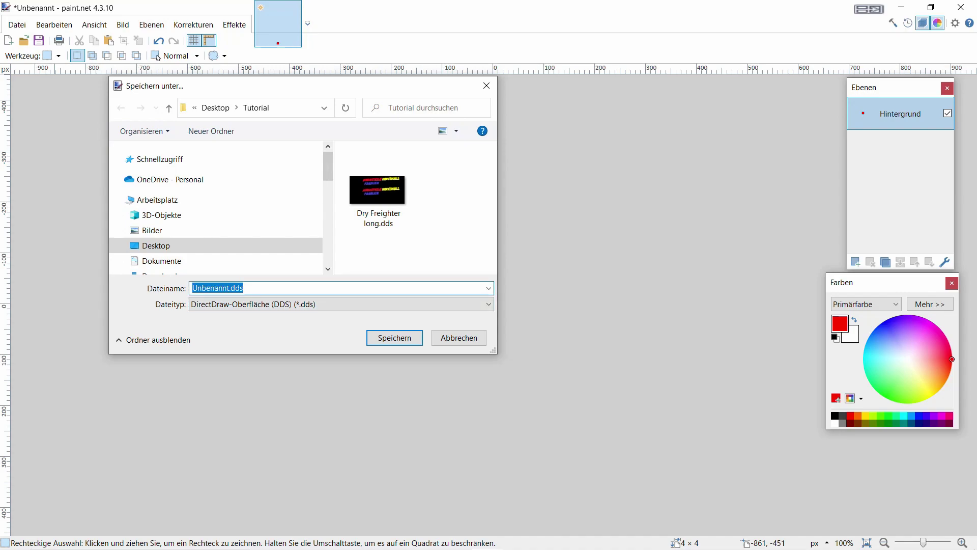
{"action": "key", "text": "BackSpace"}
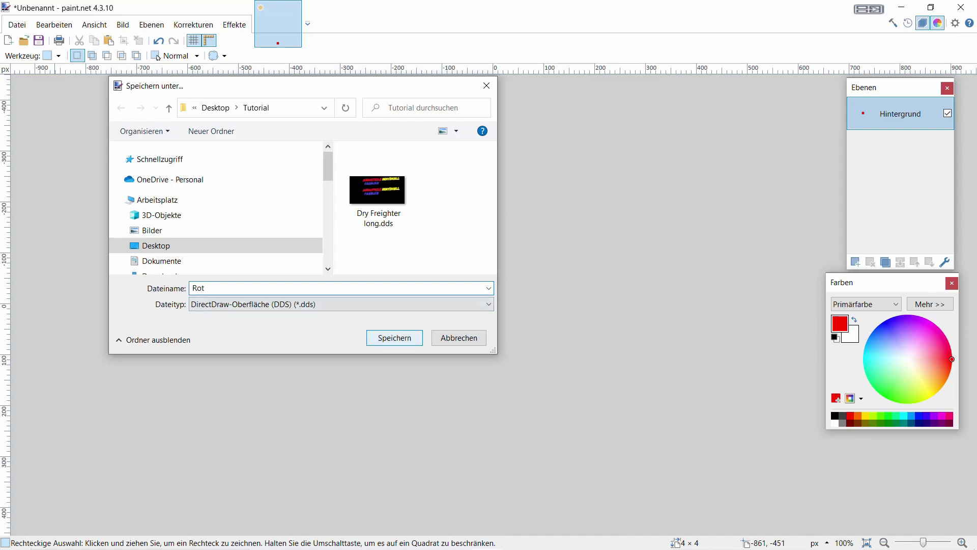
{"action": "key", "text": "Return"}
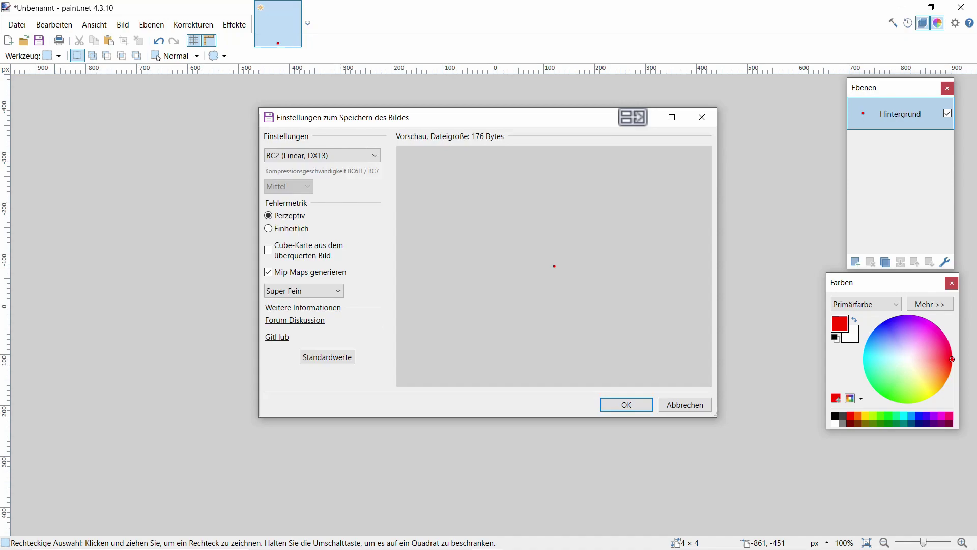
{"action": "key", "text": "Return"}
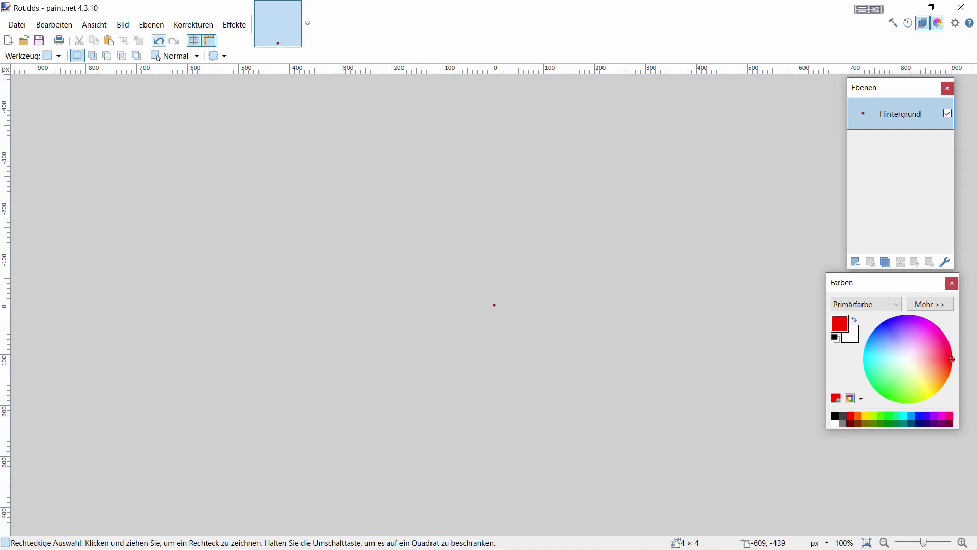
Undo the resize to 4 × 4 pixels and fill the full-size canvas with black using the paint bucket.
{"action": "left_click", "coordinate": [158, 41]}
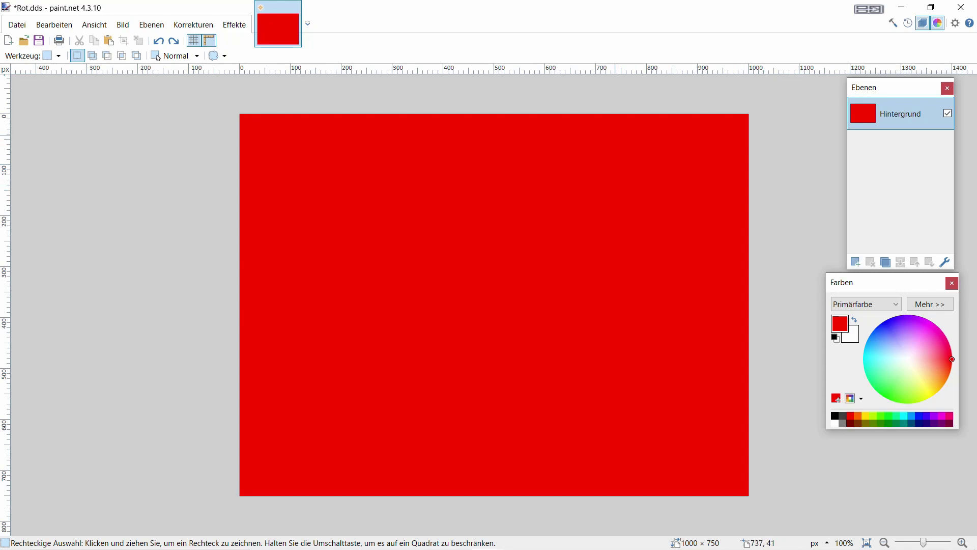
{"action": "key", "text": "f"}
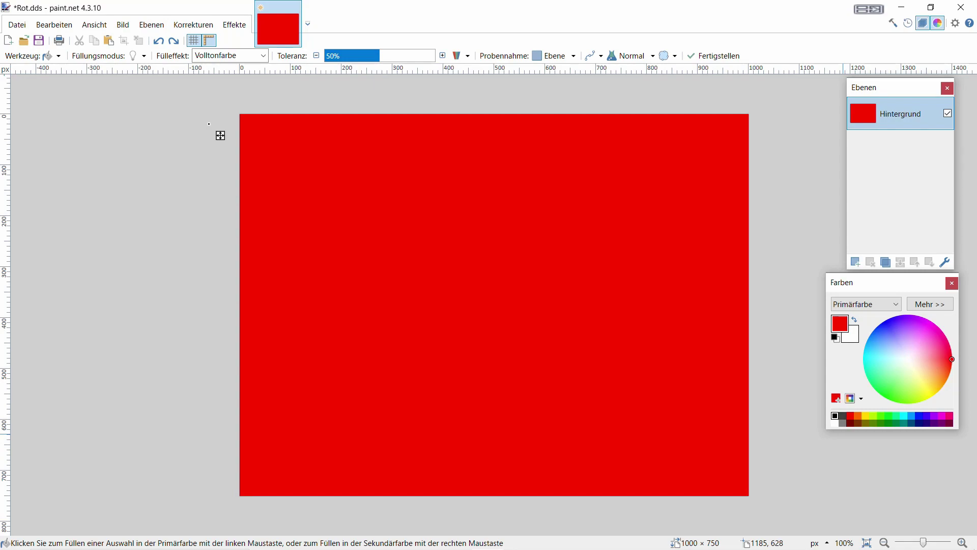
{"action": "left_click", "coordinate": [835, 416]}
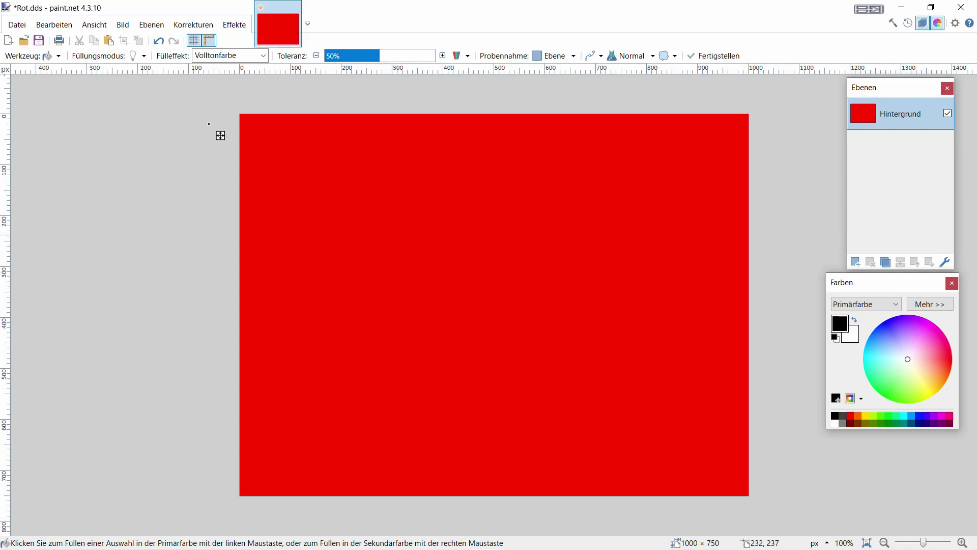
{"action": "left_click", "coordinate": [367, 221]}
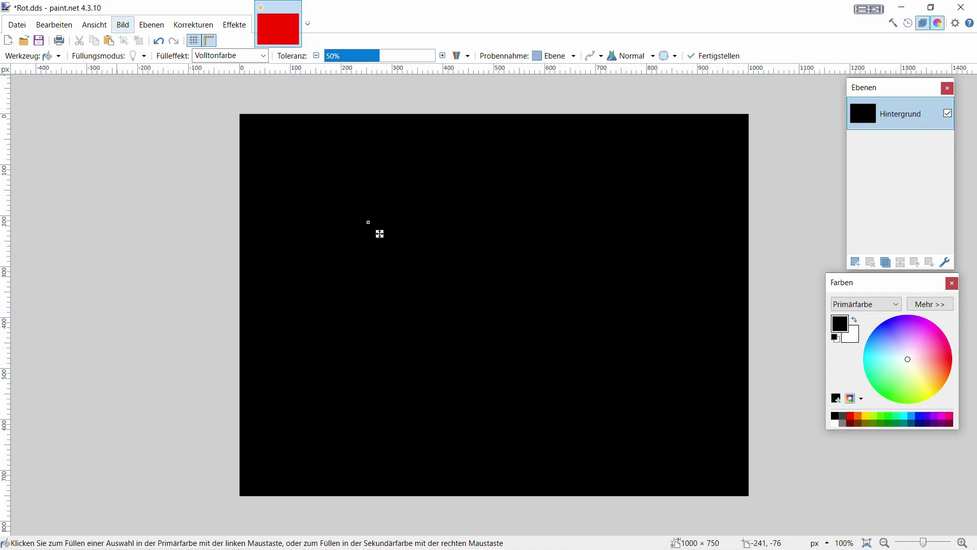
Resize the black image to 4 pixels wide and 4 pixels high.
{"action": "left_click", "coordinate": [123, 24]}
{"action": "left_click", "coordinate": [158, 56]}
{"action": "left_click", "coordinate": [501, 268]}
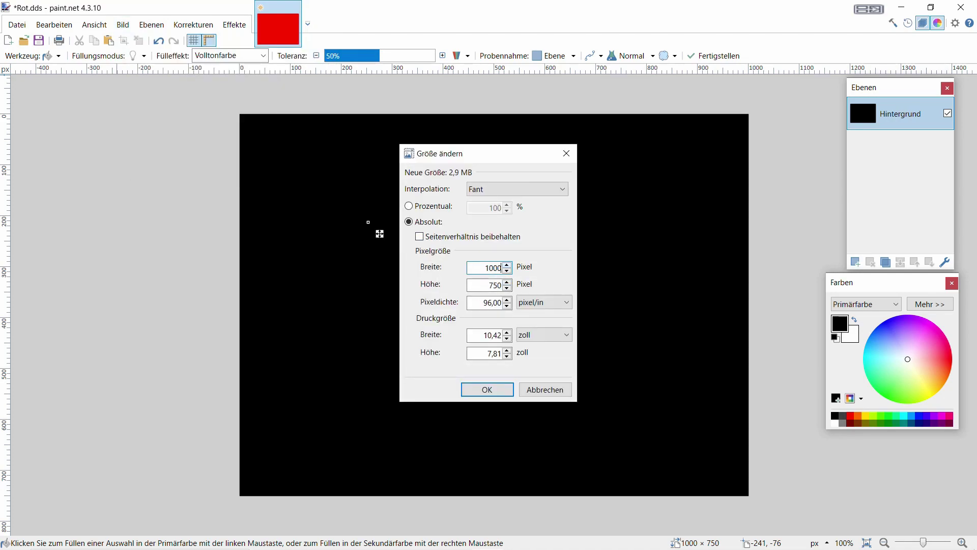
{"action": "key", "text": "BackSpace"}
{"action": "key", "text": "BackSpace"}
{"action": "key", "text": "BackSpace"}
{"action": "key", "text": "BackSpace"}
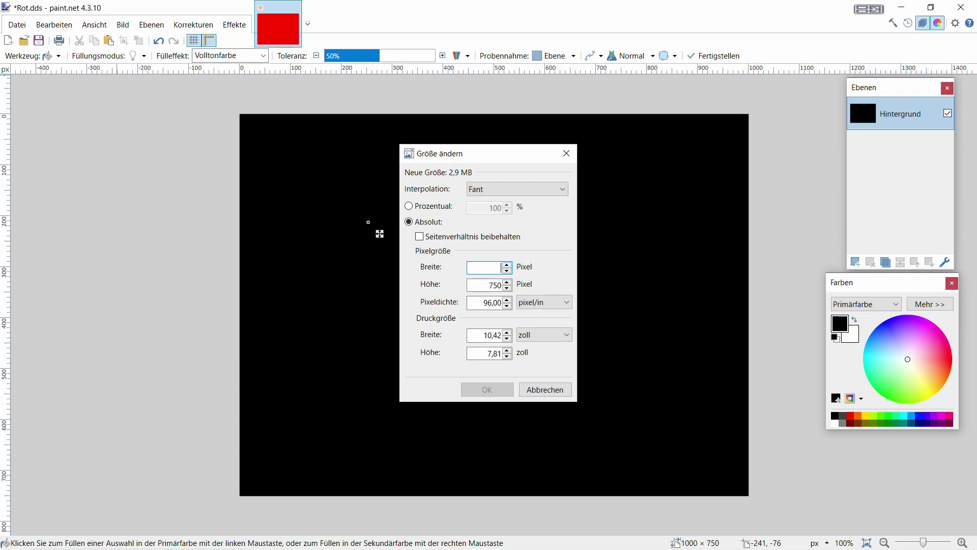
{"action": "type", "text": "4"}
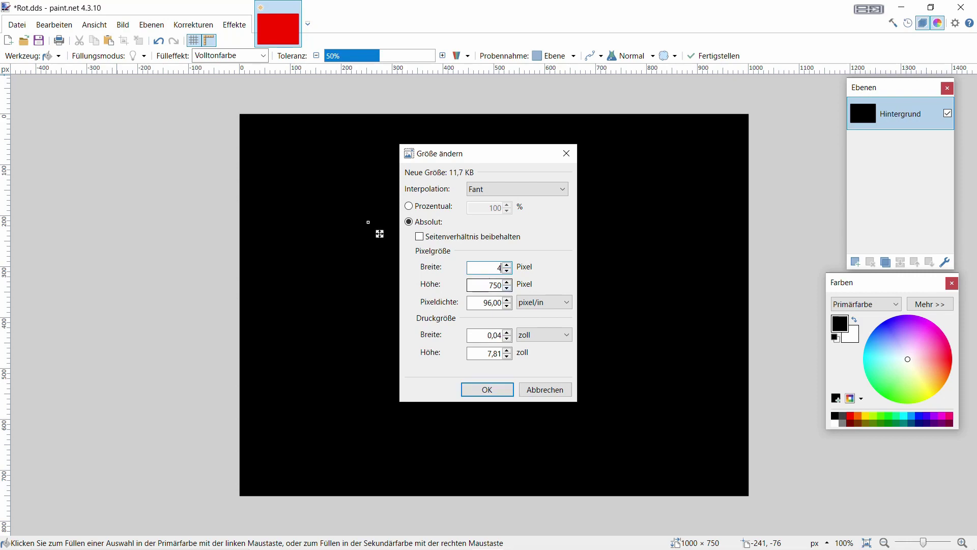
{"action": "left_click", "coordinate": [501, 284]}
{"action": "key", "text": "BackSpace"}
{"action": "key", "text": "BackSpace"}
{"action": "type", "text": "4"}
{"action": "key", "text": "Return"}
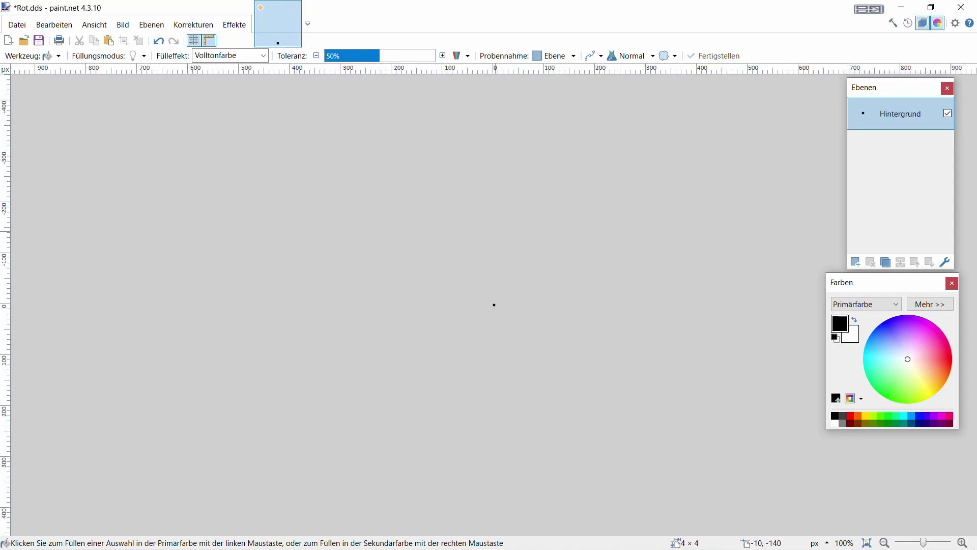
Switch to the rectangular selection tool (Rechteckige Auswahl) and start saving the black image under a new name.
{"action": "left_click", "coordinate": [51, 56]}
{"action": "key", "text": "alt"}
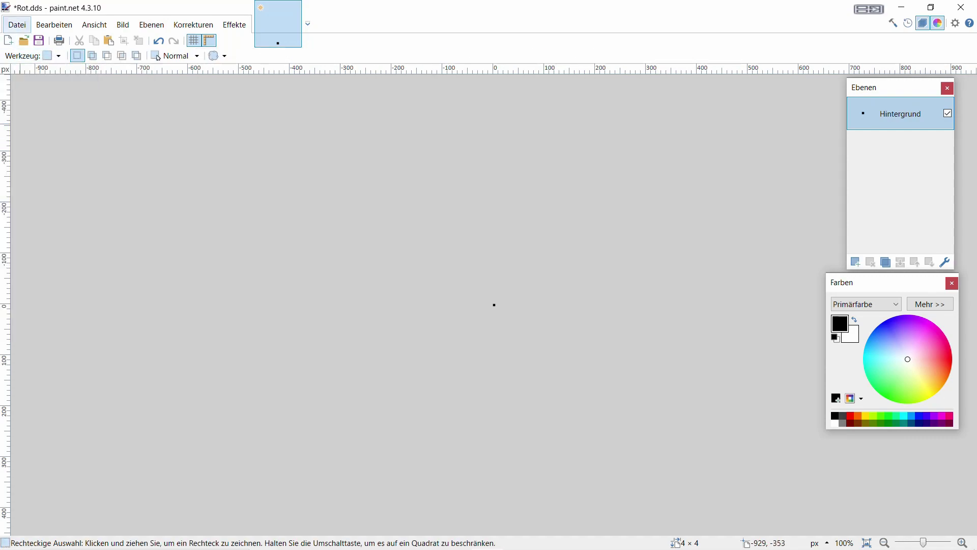
{"action": "key", "text": "Down"}
{"action": "key", "text": "Down"}
{"action": "key", "text": "Down"}
{"action": "key", "text": "Down"}
{"action": "key", "text": "Down"}
{"action": "key", "text": "Down"}
{"action": "key", "text": "Return"}
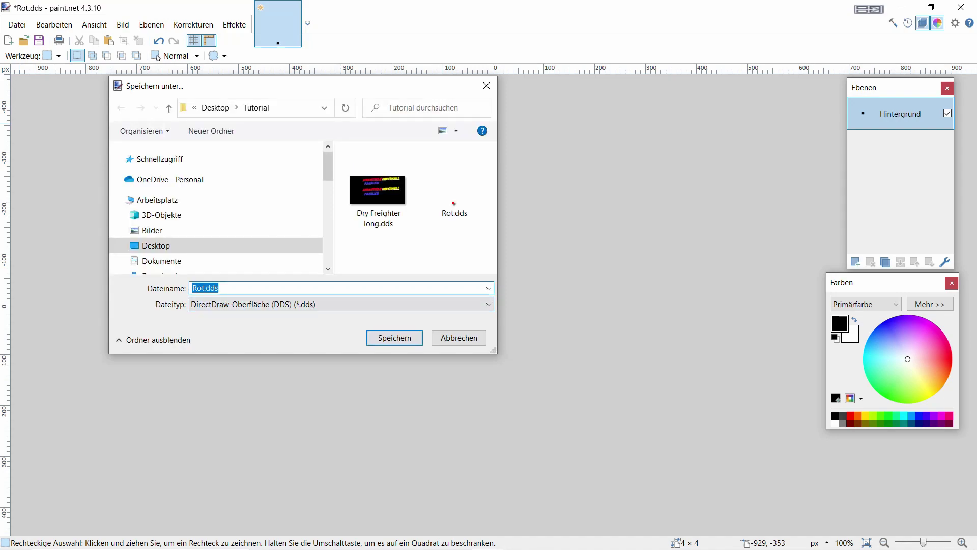
Name the black texture Schwarz and save it as a DDS file in the Tutorial folder.
{"action": "key", "text": "Left"}
{"action": "key", "text": "BackSpace"}
{"action": "key", "text": "BackSpace"}
{"action": "key", "text": "BackSpace"}
{"action": "key", "text": "BackSpace"}
{"action": "key", "text": "BackSpace"}
{"action": "key", "text": "BackSpace"}
{"action": "key", "text": "BackSpace"}
{"action": "type", "text": "Schawrz"}
{"action": "key", "text": "BackSpace"}
{"action": "key", "text": "BackSpace"}
{"action": "key", "text": "BackSpace"}
{"action": "key", "text": "BackSpace"}
{"action": "type", "text": "warz"}
{"action": "key", "text": "Return"}
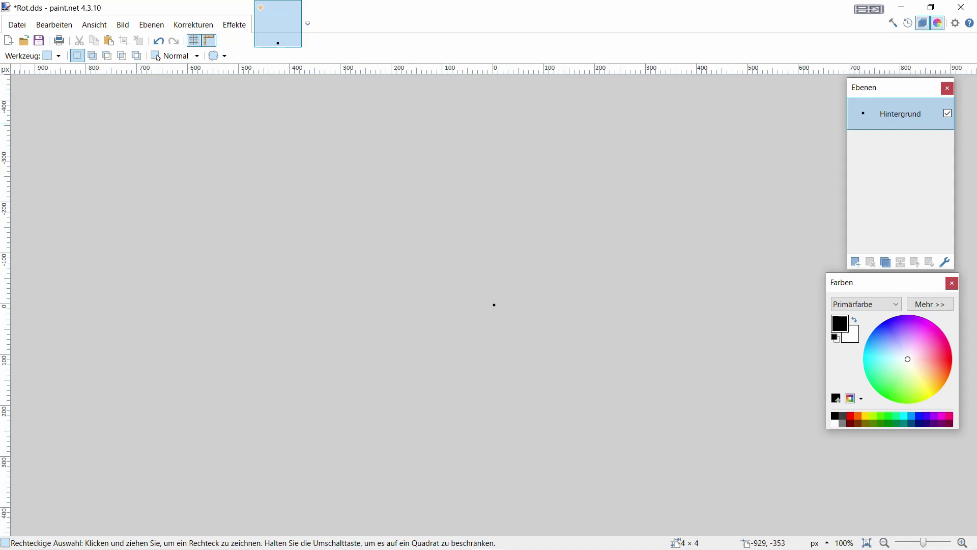
{"action": "key", "text": "Return"}
Undo the black image's resize and fill the full-size canvas with blue using the paint bucket (Farbeimer).
{"action": "left_click", "coordinate": [158, 40]}
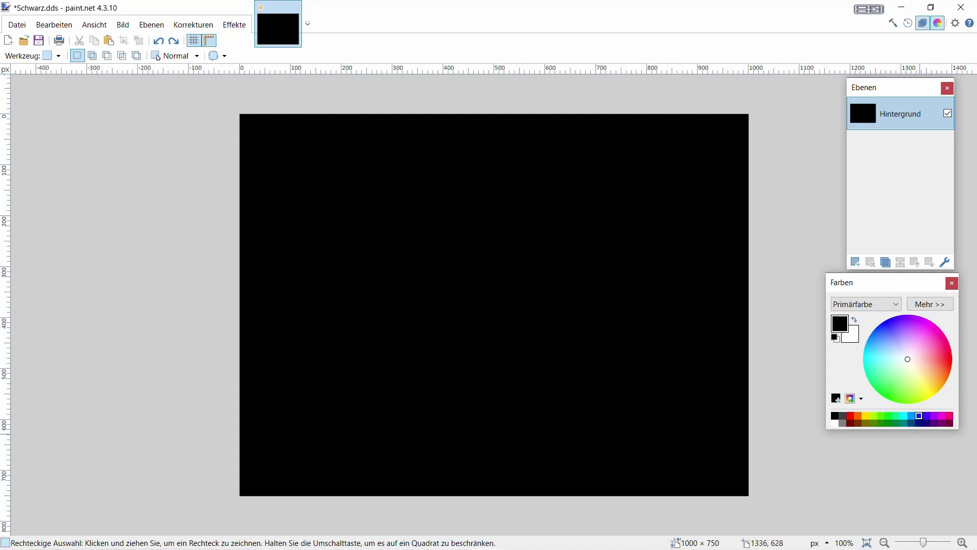
{"action": "left_click", "coordinate": [919, 415]}
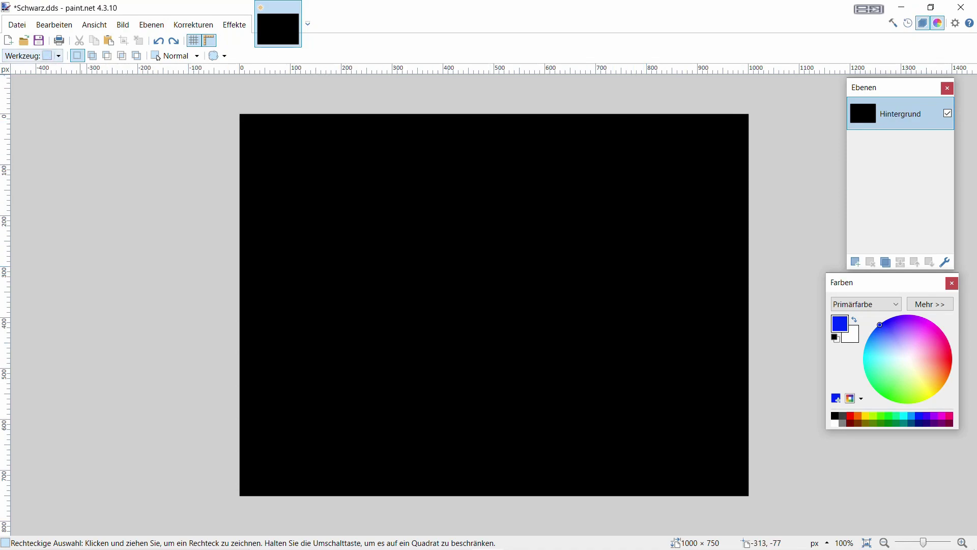
{"action": "left_click", "coordinate": [53, 56]}
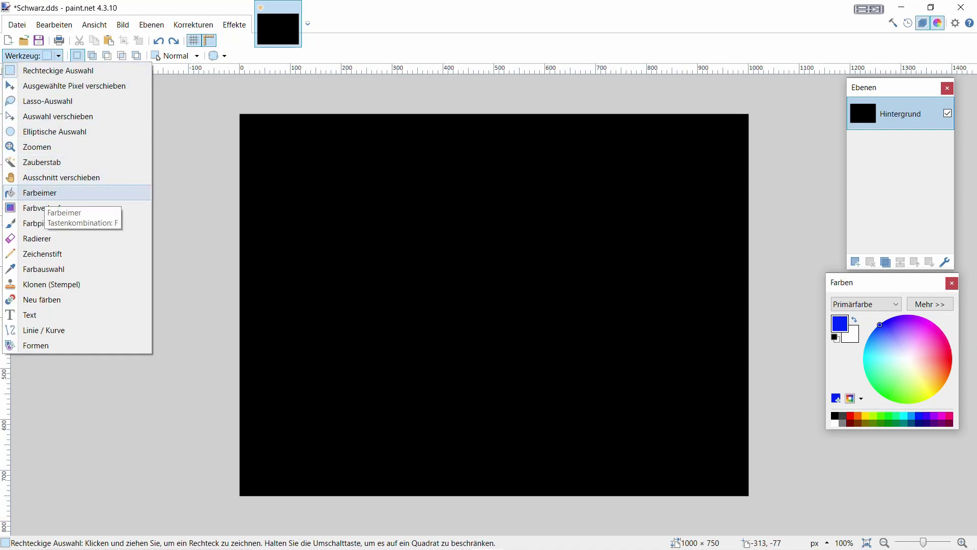
{"action": "left_click", "coordinate": [40, 192]}
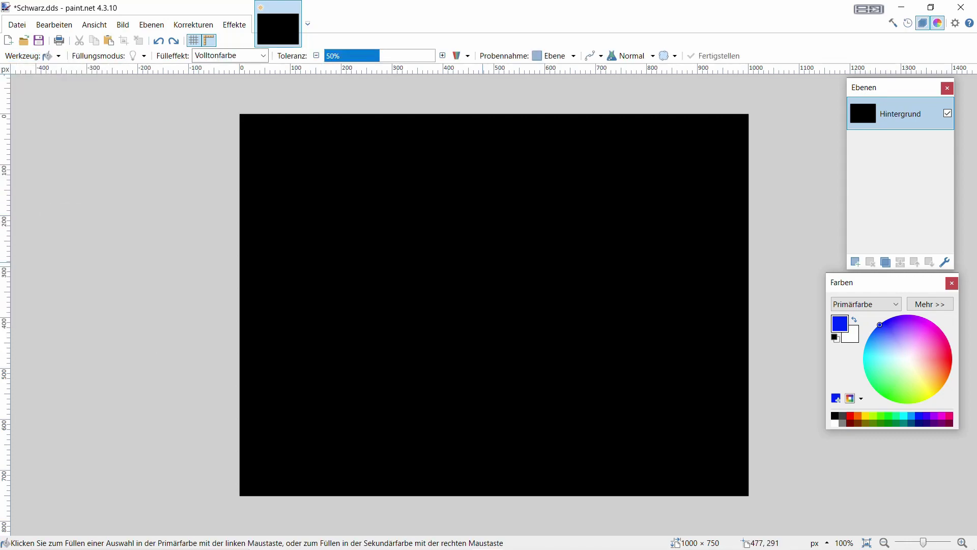
{"action": "left_click", "coordinate": [482, 262]}
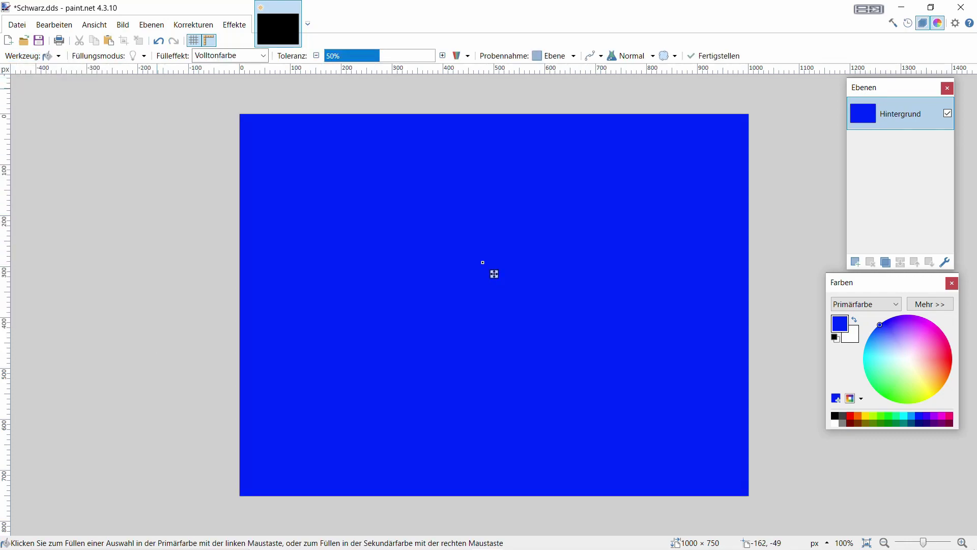
Switch to the rectangular selection tool and resize the blue image to 4 × 4 pixels.
{"action": "left_click", "coordinate": [51, 56]}
{"action": "left_click", "coordinate": [120, 76]}
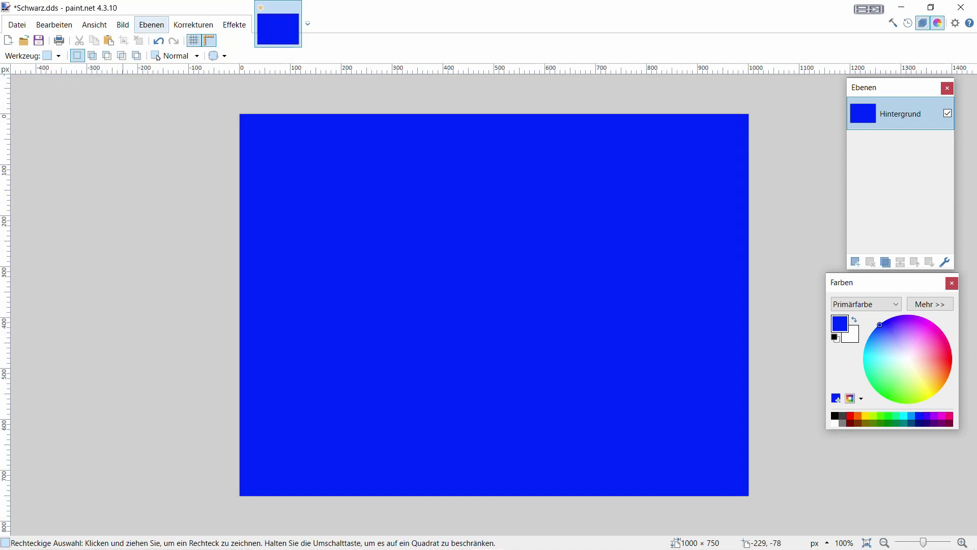
{"action": "left_click", "coordinate": [123, 25]}
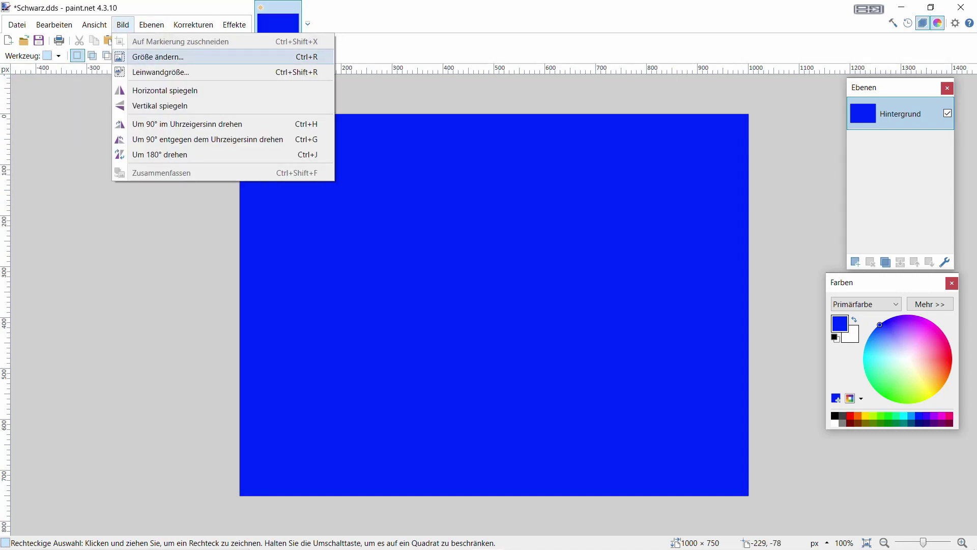
{"action": "left_click", "coordinate": [158, 56]}
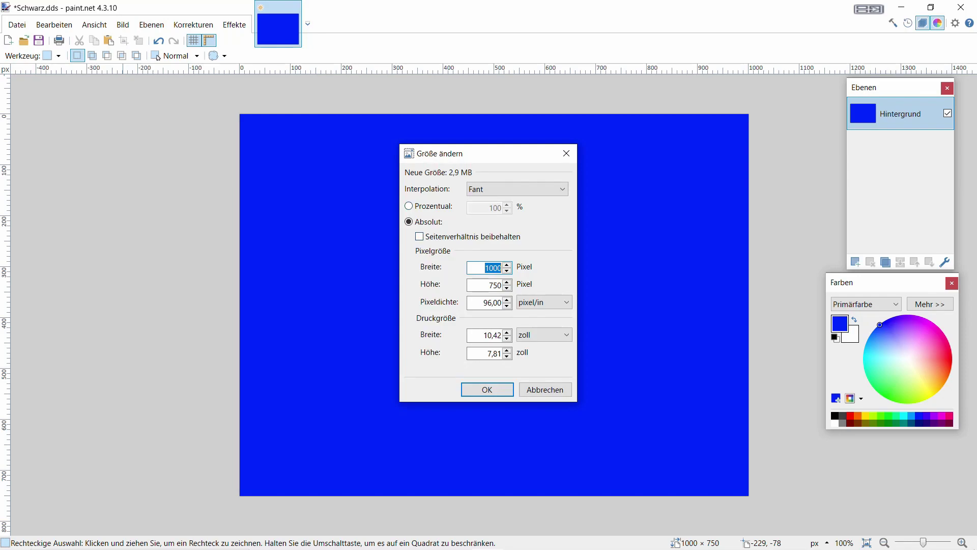
{"action": "key", "text": "BackSpace"}
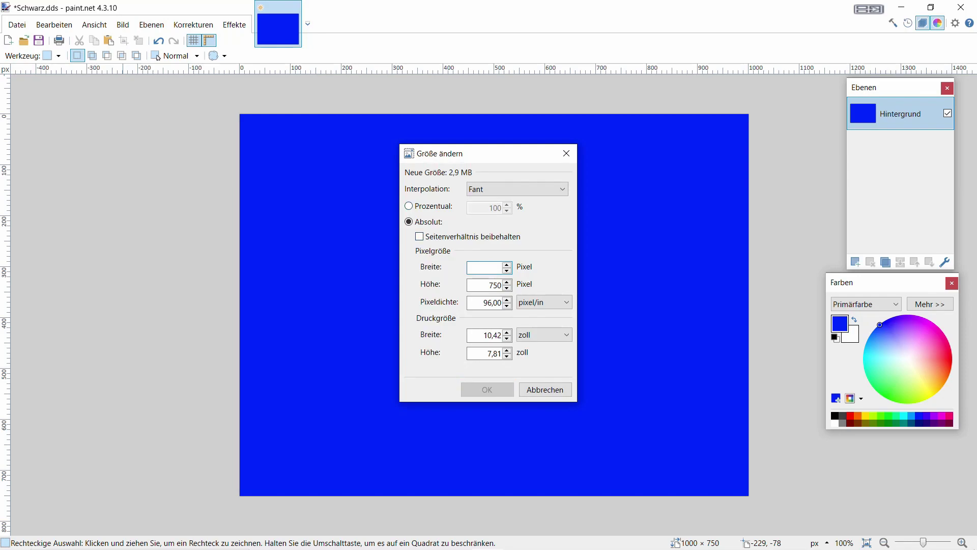
{"action": "type", "text": "4"}
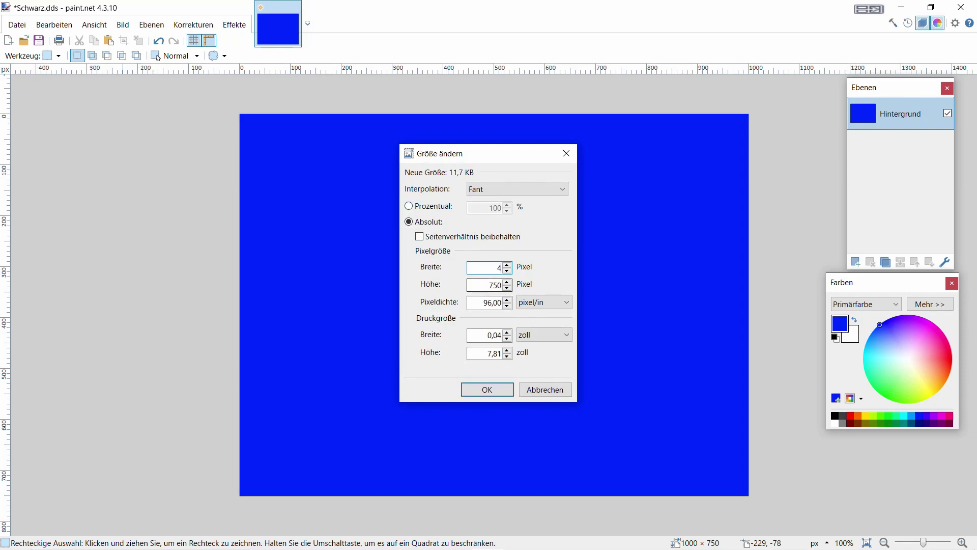
{"action": "left_click", "coordinate": [501, 285]}
{"action": "key", "text": "BackSpace"}
{"action": "key", "text": "BackSpace"}
{"action": "key", "text": "BackSpace"}
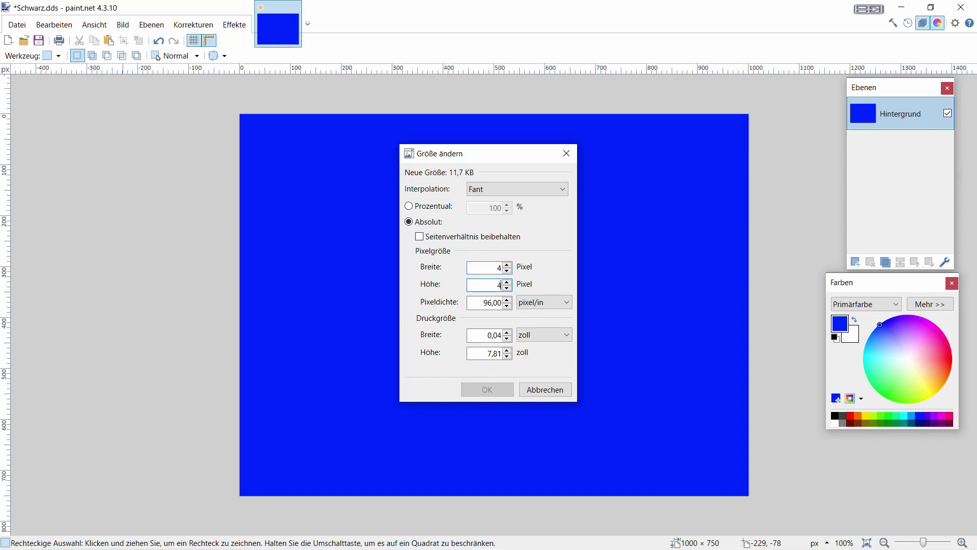
{"action": "key", "text": "Return"}
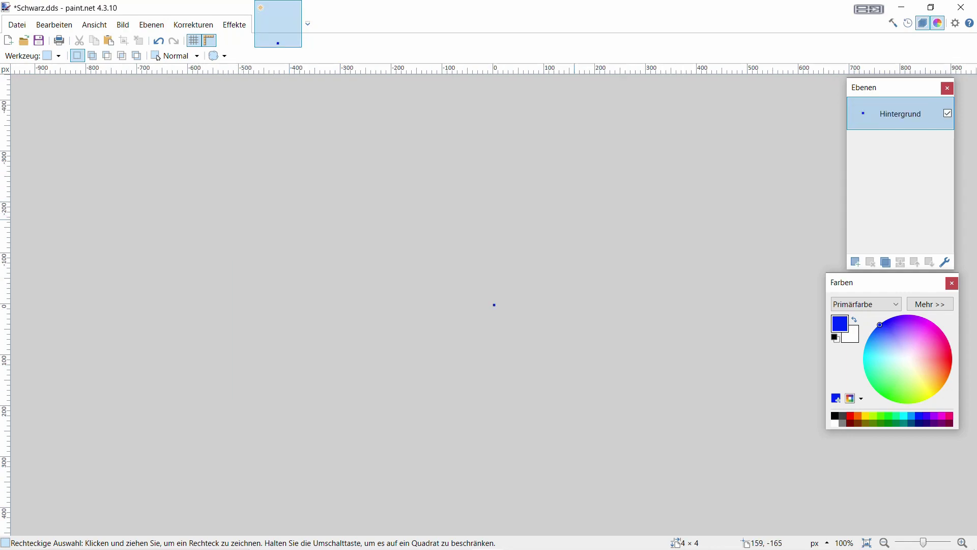
Save the blue image as Blau.dds in the Tutorial folder with BC2 (Linear, DXT3) compression and mip maps.
{"action": "key", "text": "alt"}
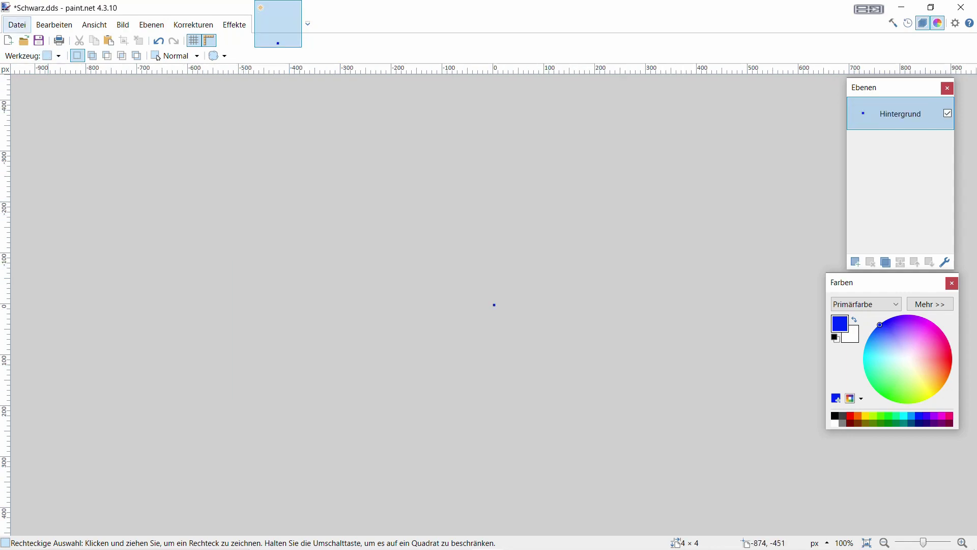
{"action": "left_click", "coordinate": [16, 24]}
{"action": "left_click", "coordinate": [49, 121]}
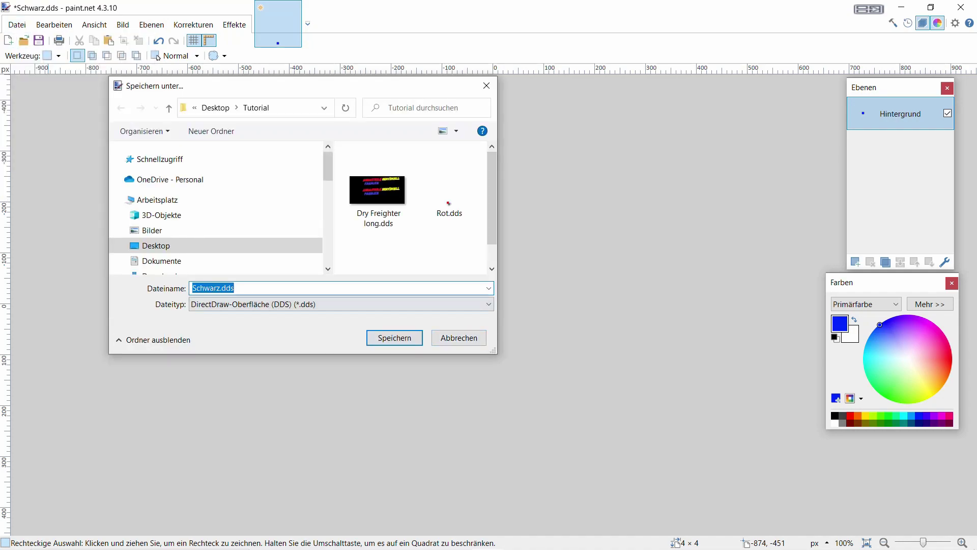
{"action": "key", "text": "End"}
{"action": "key", "text": "BackSpace"}
{"action": "key", "text": "BackSpace"}
{"action": "key", "text": "BackSpace"}
{"action": "key", "text": "BackSpace"}
{"action": "key", "text": "BackSpace"}
{"action": "key", "text": "BackSpace"}
{"action": "key", "text": "BackSpace"}
{"action": "key", "text": "BackSpace"}
{"action": "key", "text": "BackSpace"}
{"action": "key", "text": "BackSpace"}
{"action": "key", "text": "BackSpace"}
{"action": "type", "text": "Blkau"}
{"action": "key", "text": "BackSpace"}
{"action": "key", "text": "BackSpace"}
{"action": "key", "text": "BackSpace"}
{"action": "type", "text": "au"}
{"action": "key", "text": "Return"}
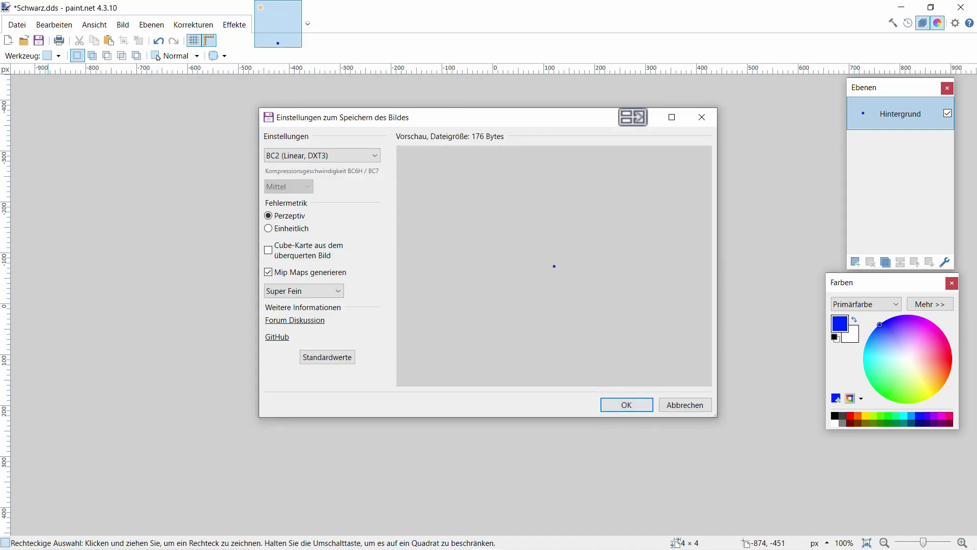
{"action": "key", "text": "Return"}
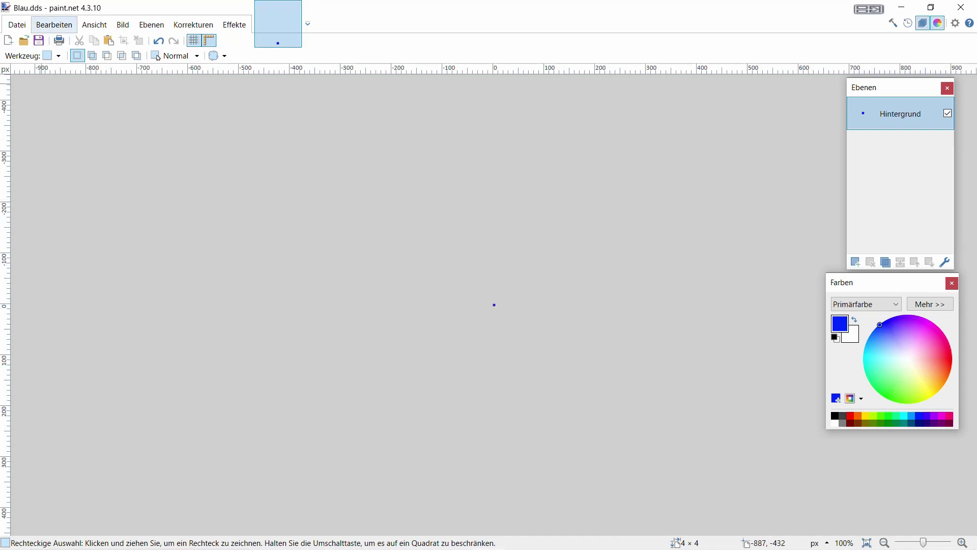
Undo the blue image's resize and fill the full-size canvas with yellow using the paint bucket (Farbeimer).
{"action": "key", "text": "ctrl+z"}
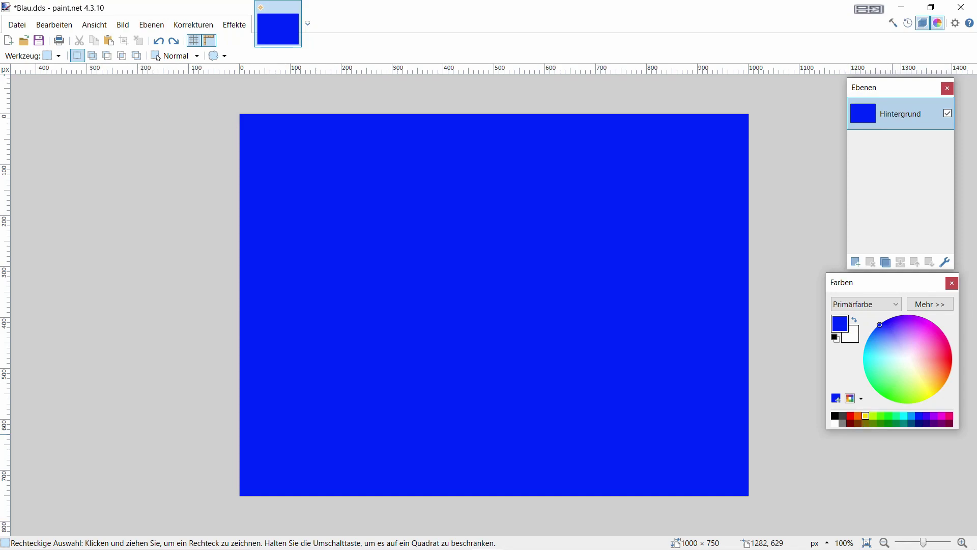
{"action": "left_click", "coordinate": [865, 416]}
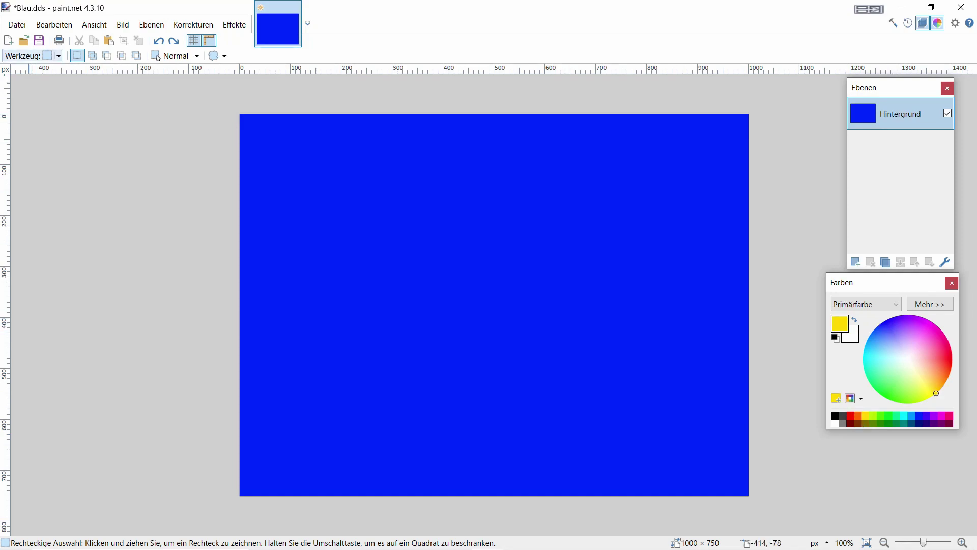
{"action": "left_click", "coordinate": [53, 55]}
{"action": "left_click", "coordinate": [30, 192]}
{"action": "left_click", "coordinate": [433, 276]}
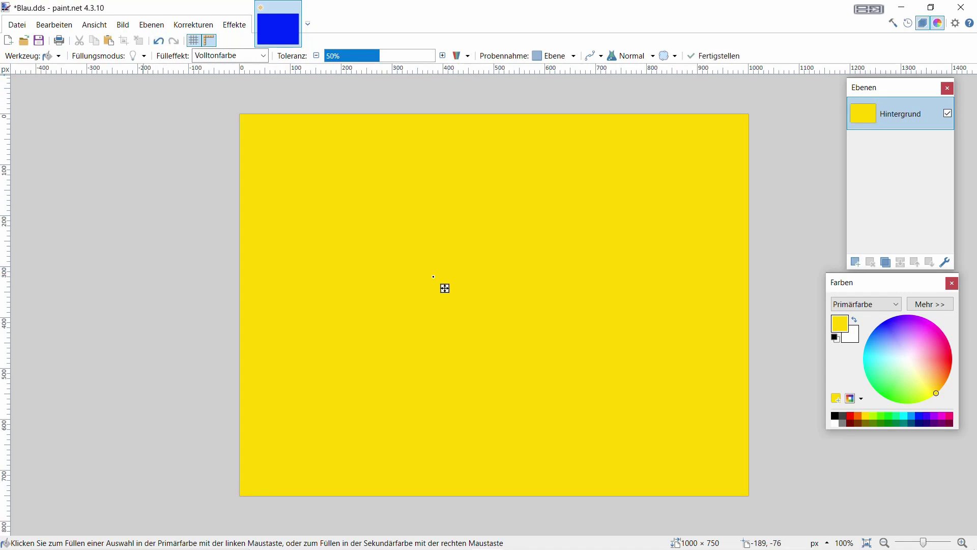
Resize the yellow image to 4 pixels wide and 4 pixels high.
{"action": "left_click", "coordinate": [122, 24]}
{"action": "left_click", "coordinate": [145, 56]}
{"action": "key", "text": "ctrl+r"}
{"action": "type", "text": "4"}
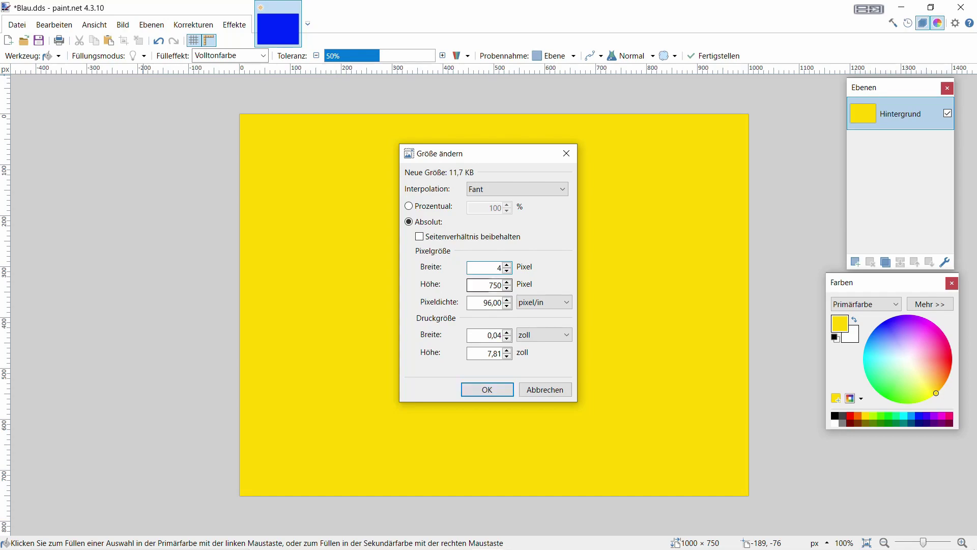
{"action": "left_click", "coordinate": [501, 285]}
{"action": "key", "text": "BackSpace"}
{"action": "key", "text": "BackSpace"}
{"action": "key", "text": "BackSpace"}
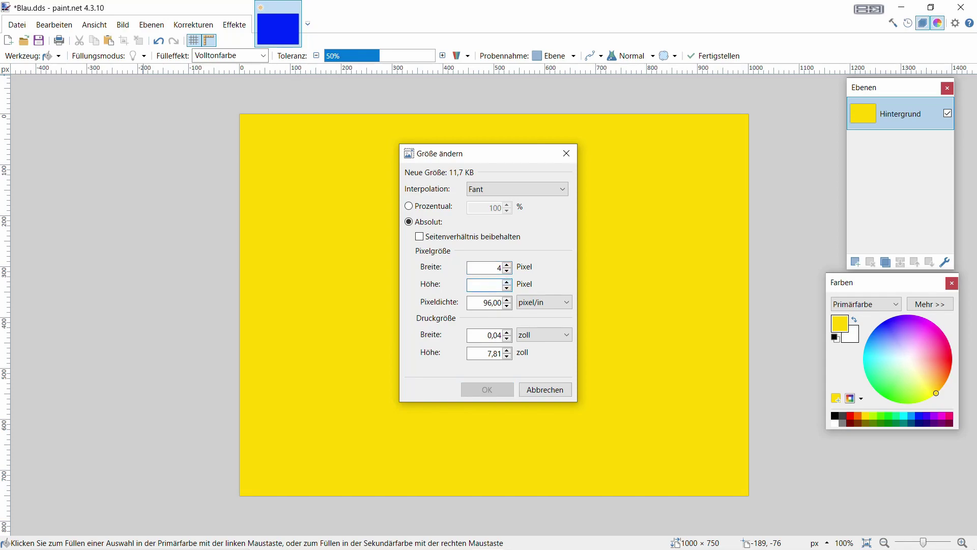
{"action": "type", "text": "4"}
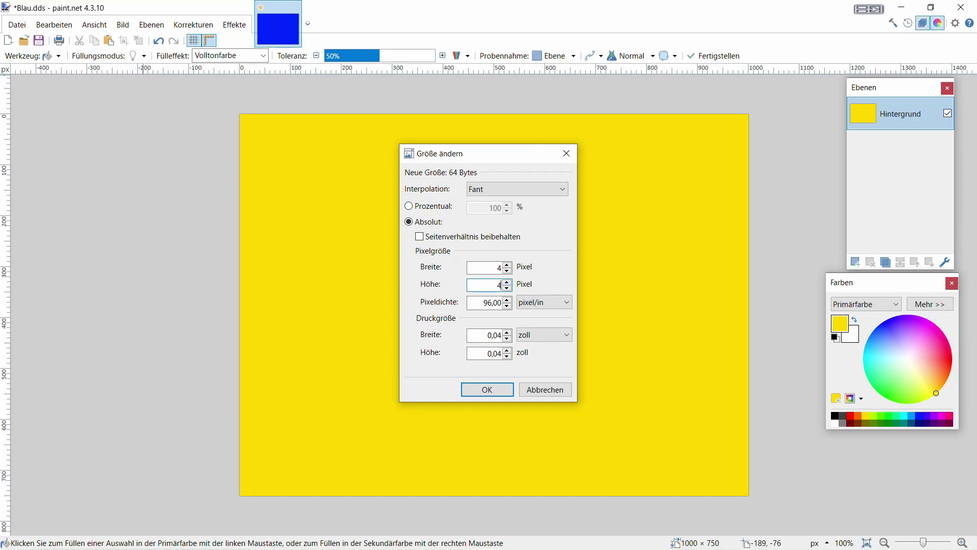
{"action": "left_click", "coordinate": [487, 390]}
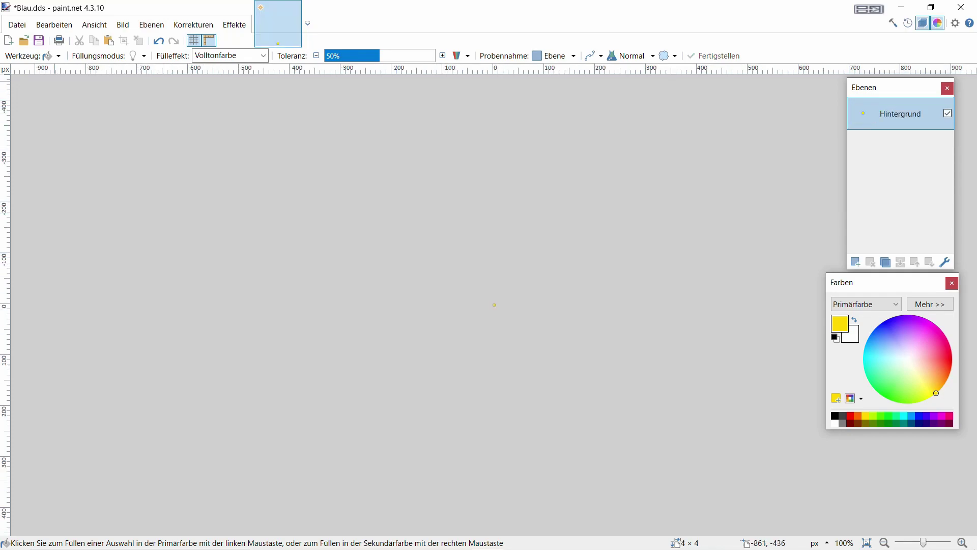
Switch to the rectangular selection tool and save the yellow image as a DDS file named Gelb in the Tutorial folder.
{"action": "left_click", "coordinate": [50, 56]}
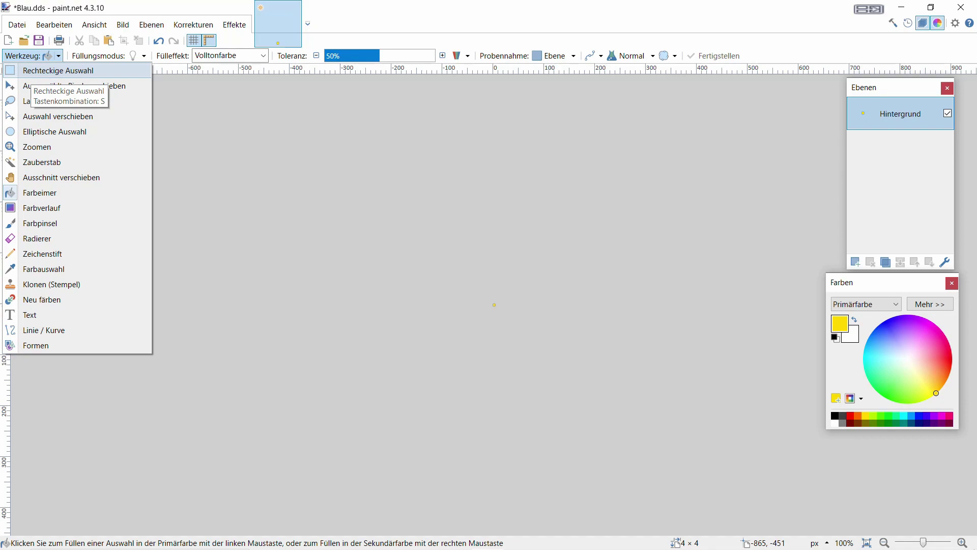
{"action": "left_click", "coordinate": [31, 71]}
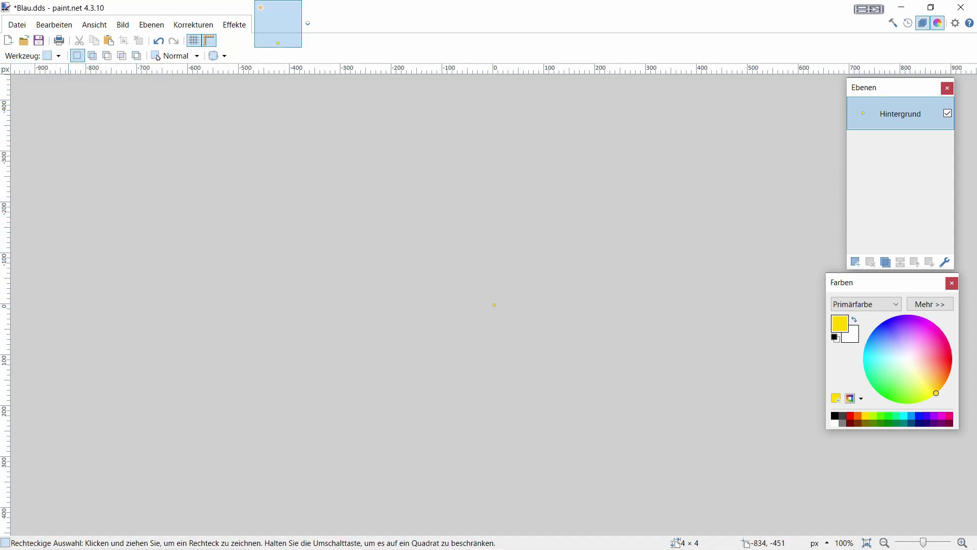
{"action": "left_click", "coordinate": [17, 24]}
{"action": "left_click", "coordinate": [53, 120]}
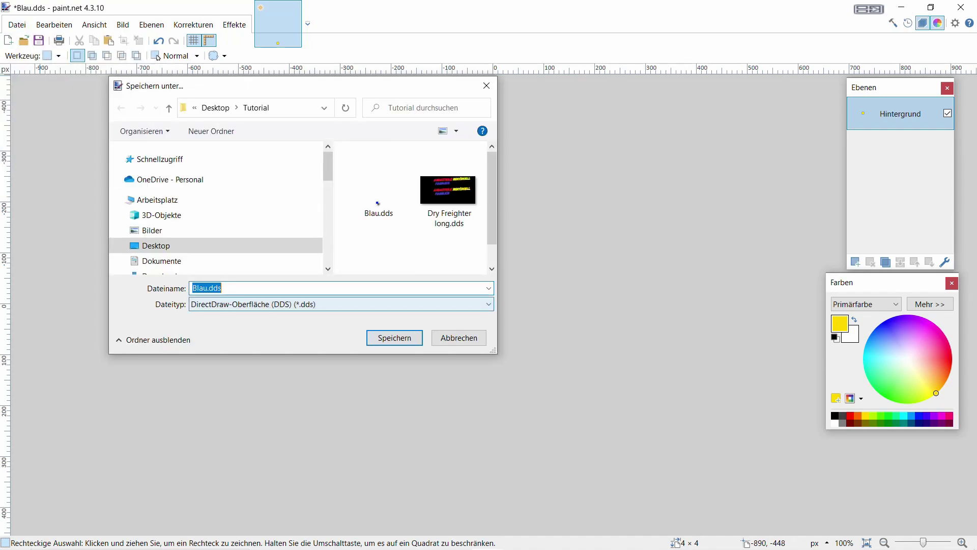
{"action": "key", "text": "End"}
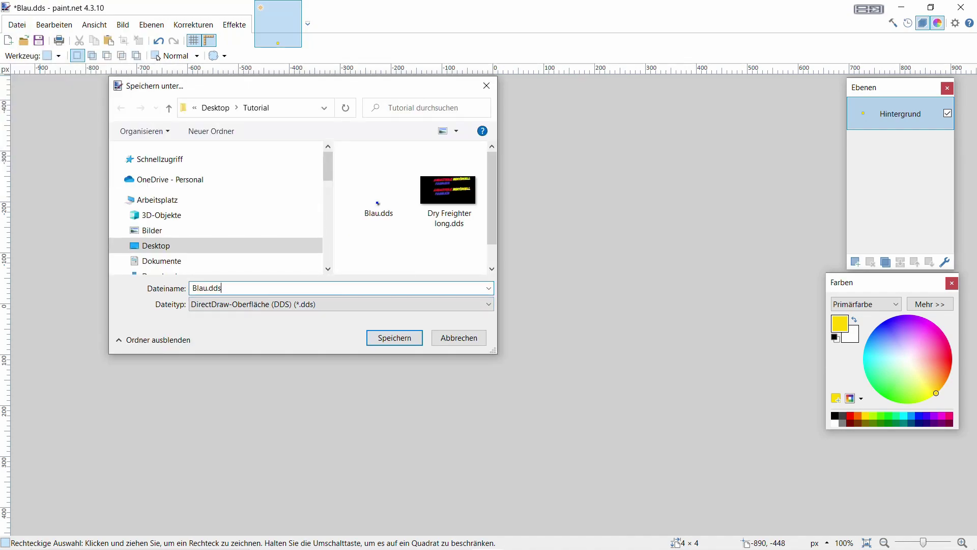
{"action": "key", "text": "BackSpace"}
{"action": "key", "text": "BackSpace"}
{"action": "key", "text": "BackSpace"}
{"action": "key", "text": "BackSpace"}
{"action": "key", "text": "BackSpace"}
{"action": "key", "text": "BackSpace"}
{"action": "key", "text": "BackSpace"}
{"action": "key", "text": "BackSpace"}
{"action": "type", "text": "Gelb"}
{"action": "key", "text": "Return"}
{"action": "key", "text": "Return"}
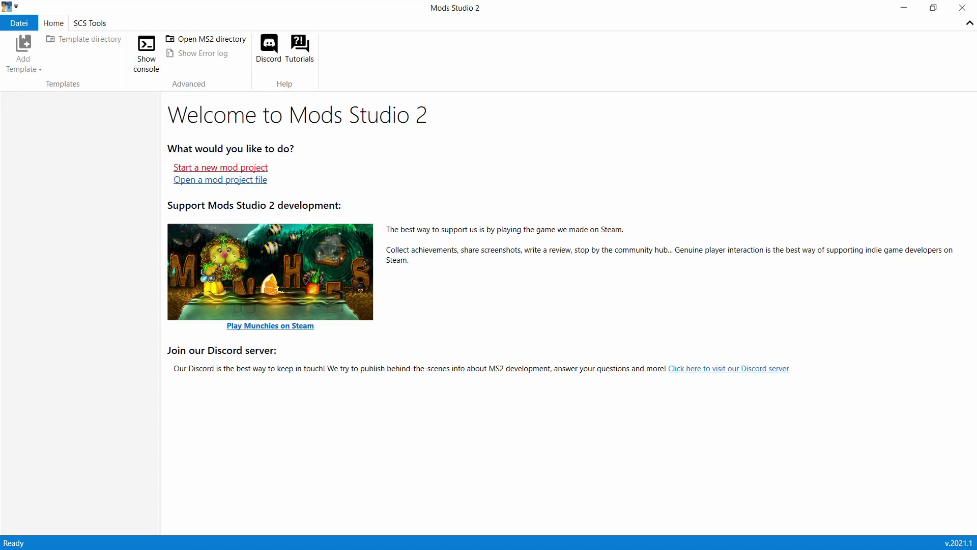
Start a new ETS2 mod project in Mods Studio 2 and add a Trailer Skin template to it.
{"action": "left_click", "coordinate": [221, 167]}
{"action": "left_click", "coordinate": [387, 117]}
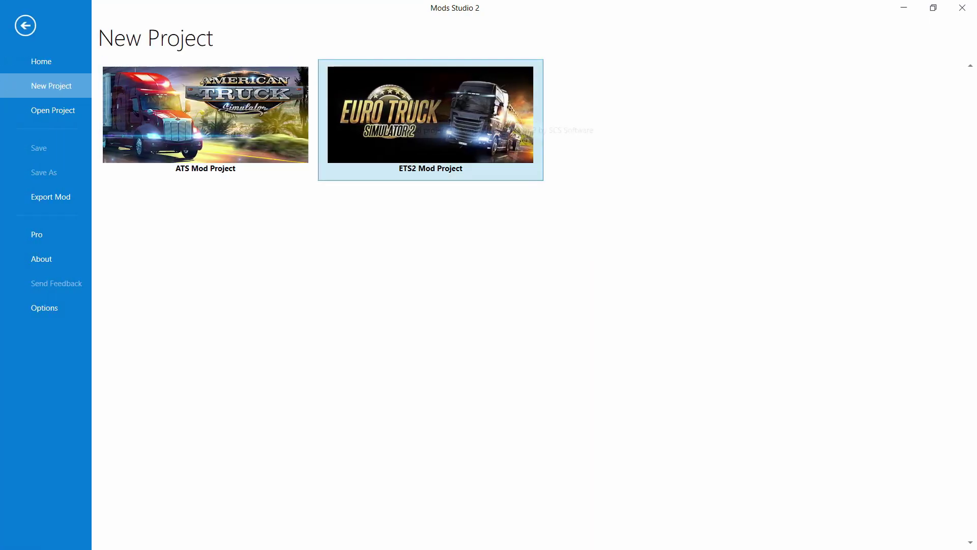
{"action": "left_click", "coordinate": [427, 117]}
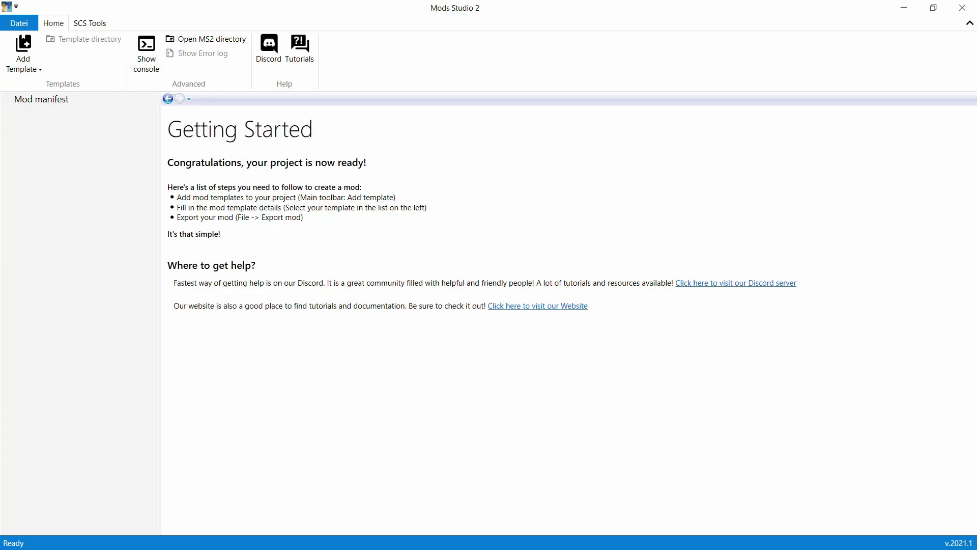
{"action": "left_click", "coordinate": [23, 53]}
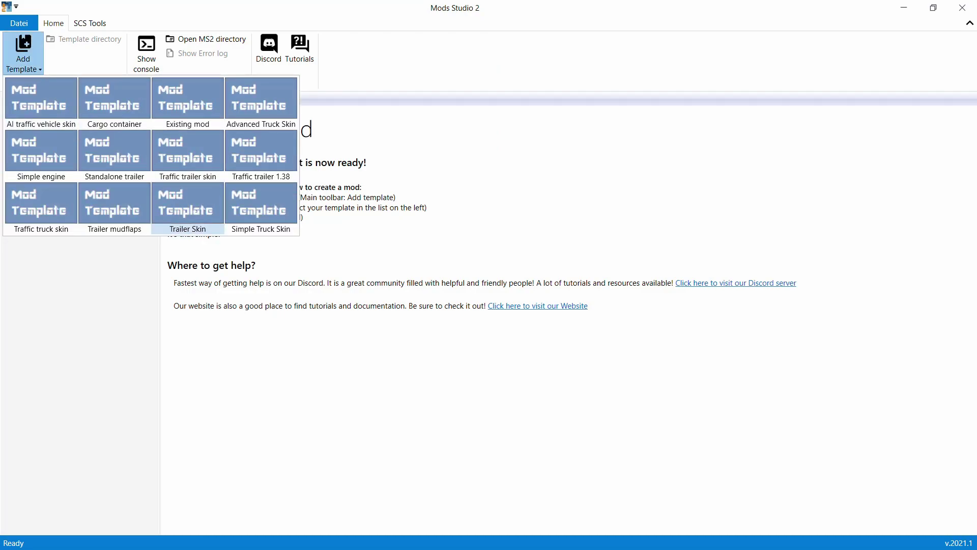
{"action": "left_click", "coordinate": [188, 203]}
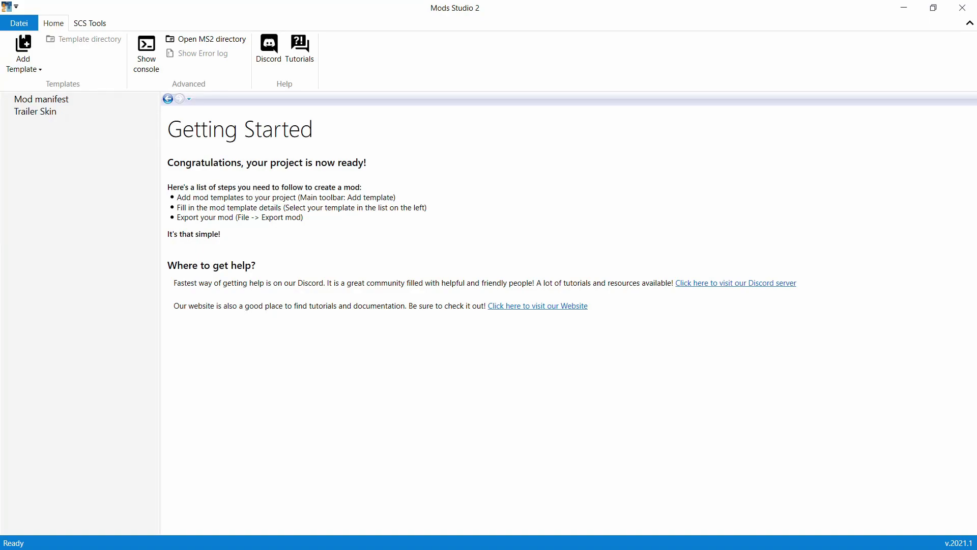
Choose SCS Software - SCS Box Trailer as the trailer for the Trailer Skin template.
{"action": "left_click", "coordinate": [35, 111]}
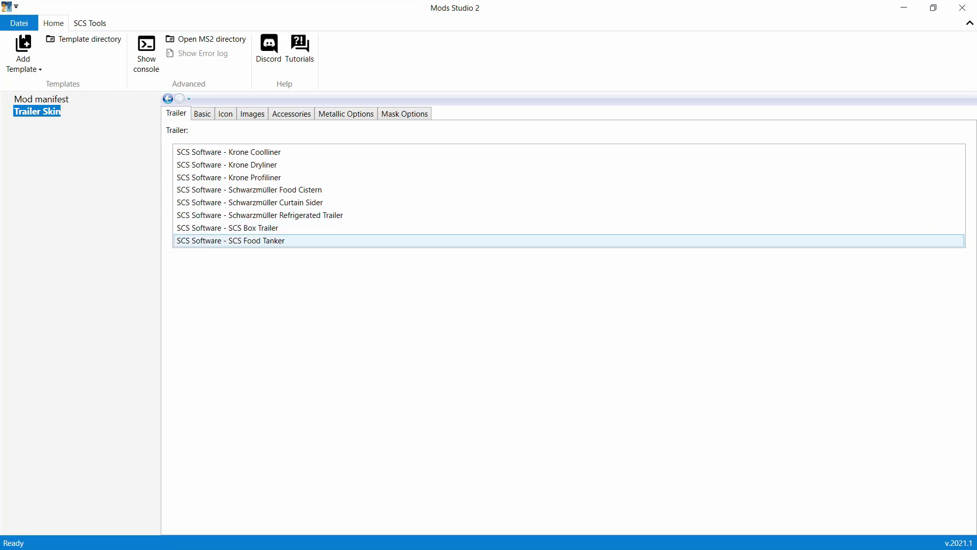
{"action": "left_click", "coordinate": [227, 228]}
{"action": "left_click", "coordinate": [227, 228]}
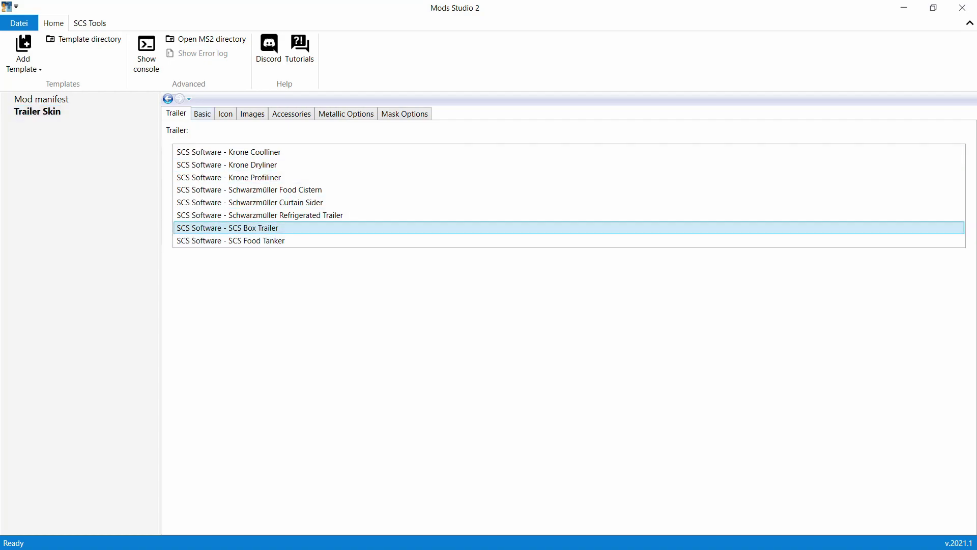
Set the skin's internal name to trailer, its name to Dry Freighter Long and its price to 1000.
{"action": "left_click", "coordinate": [202, 114]}
{"action": "left_click", "coordinate": [283, 131]}
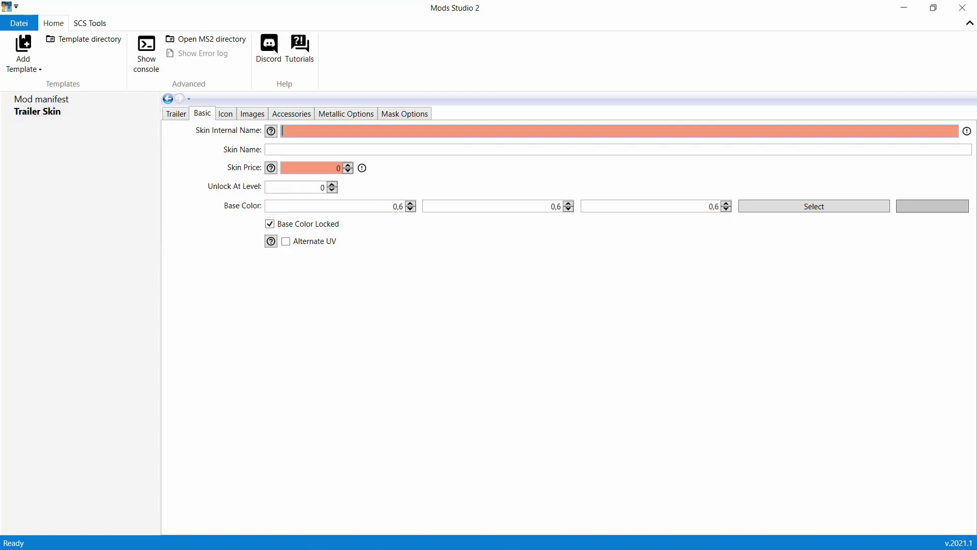
{"action": "type", "text": "tra"}
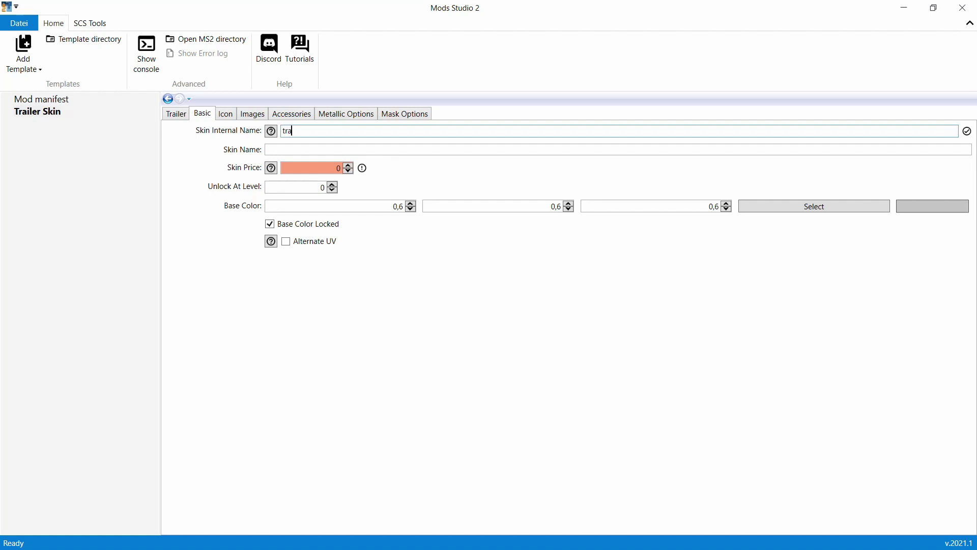
{"action": "type", "text": "iler"}
{"action": "left_click", "coordinate": [309, 150]}
{"action": "right_click", "coordinate": [308, 150]}
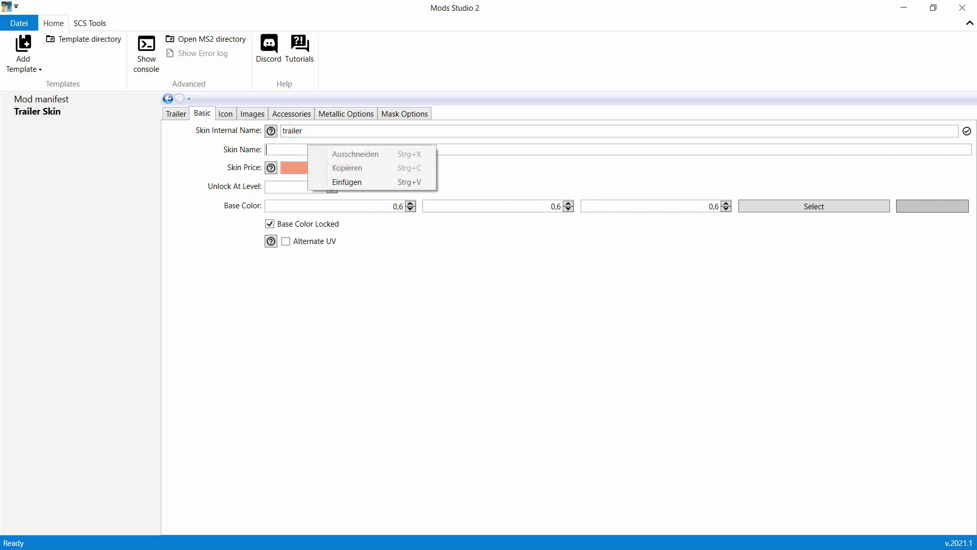
{"action": "left_click", "coordinate": [351, 182]}
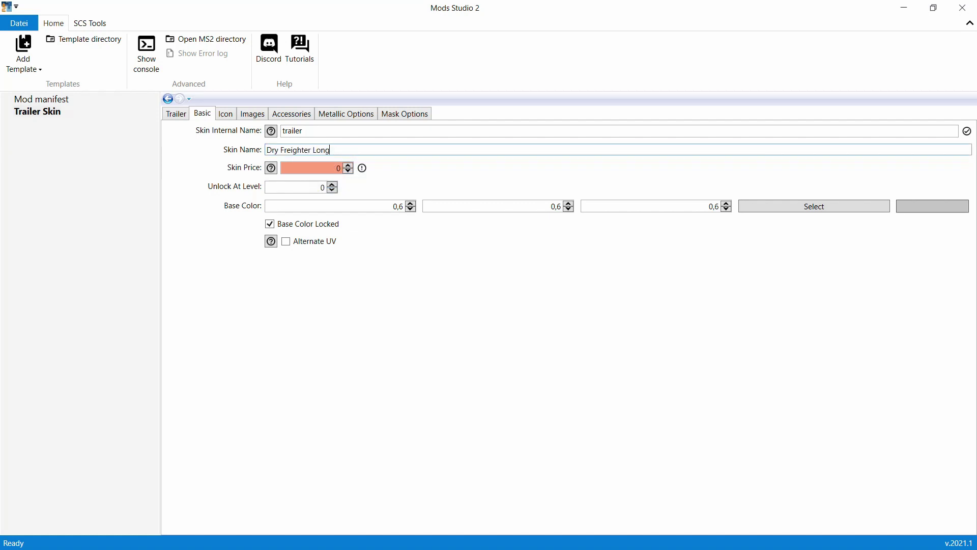
{"action": "key", "text": "Tab"}
{"action": "type", "text": "1"}
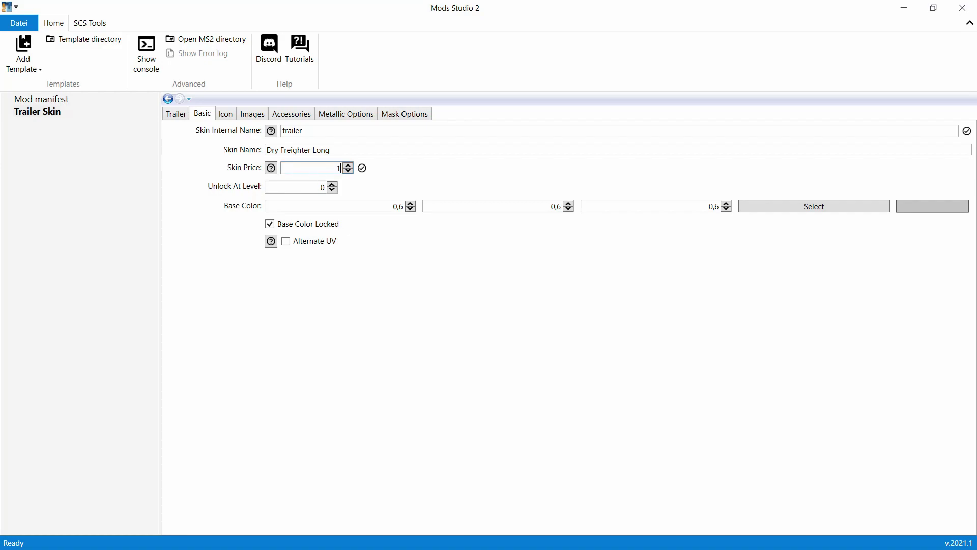
{"action": "type", "text": "000"}
Set the skin's base colour to light grey, #FFBBB9B9 in SCS colour space, and use the default icon.
{"action": "left_click", "coordinate": [813, 206]}
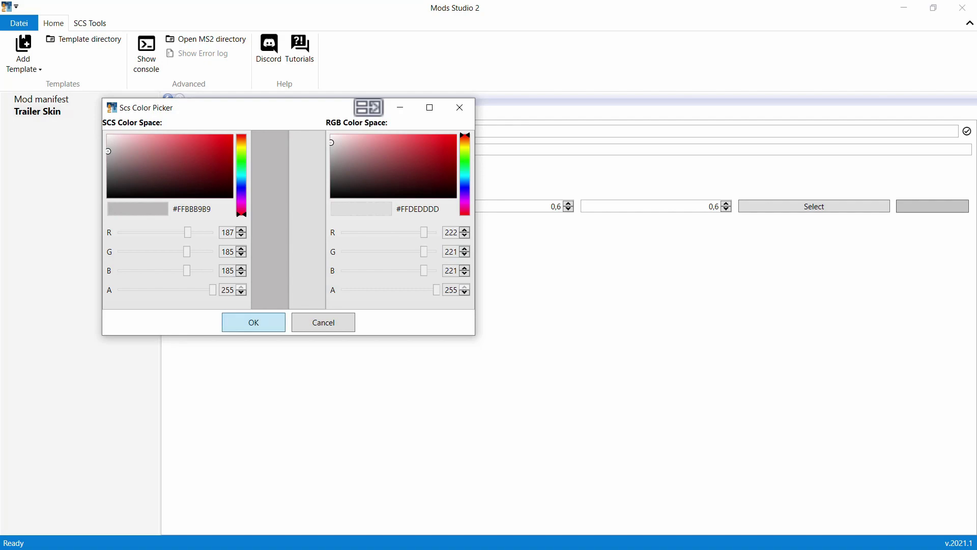
{"action": "left_click", "coordinate": [253, 322]}
{"action": "left_click", "coordinate": [225, 114]}
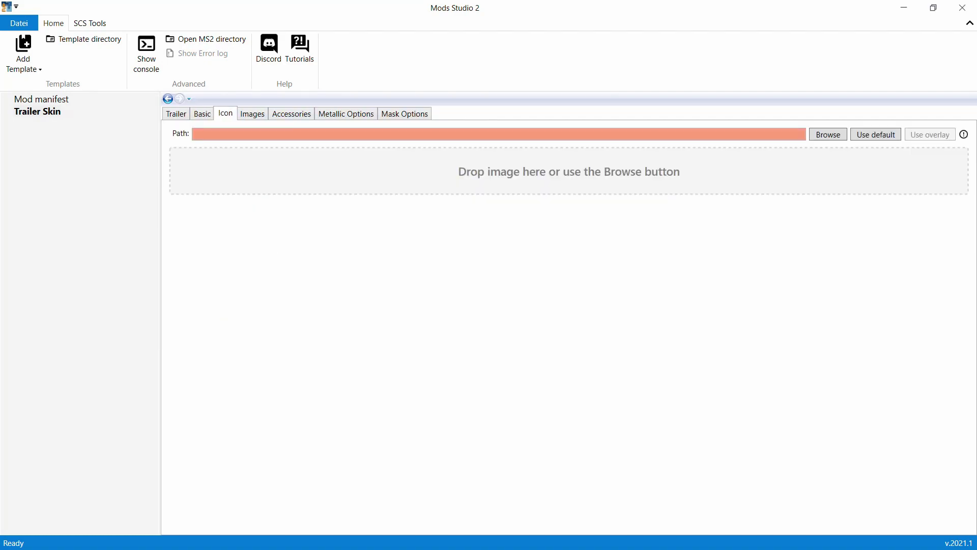
{"action": "left_click", "coordinate": [876, 134]}
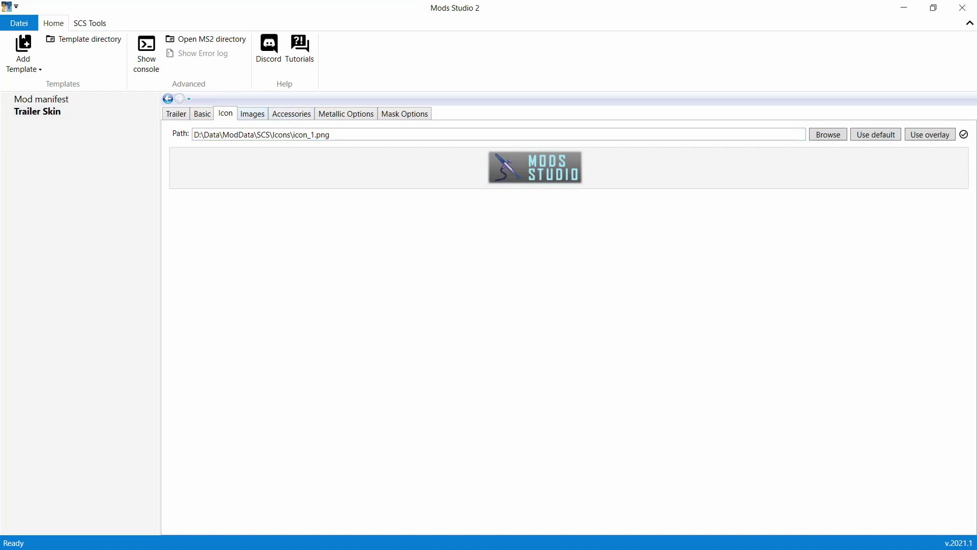
Add a skin image entry and mark Dry Van Side 136, Curtainsider 136, Insulated Side 136 and Insulated 136 as suitable.
{"action": "left_click", "coordinate": [252, 113]}
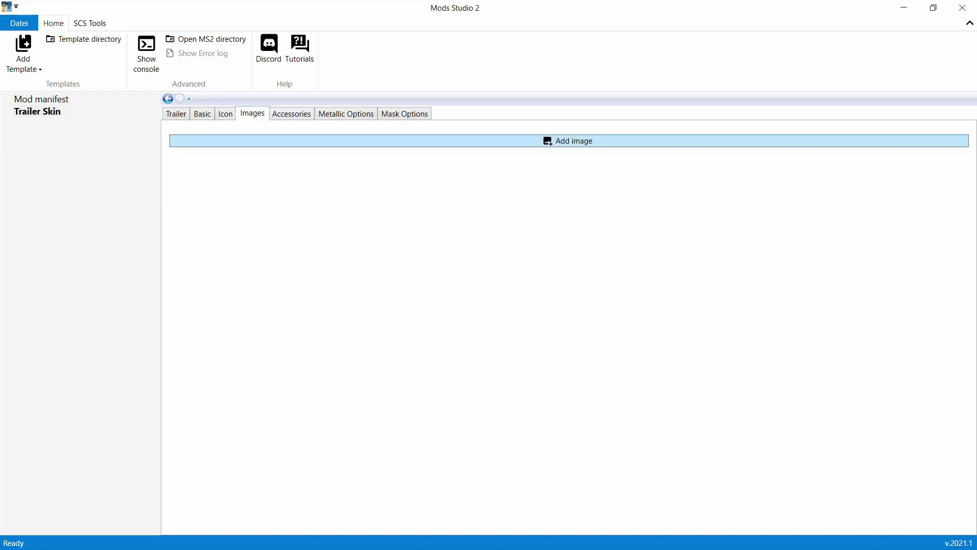
{"action": "left_click", "coordinate": [763, 141]}
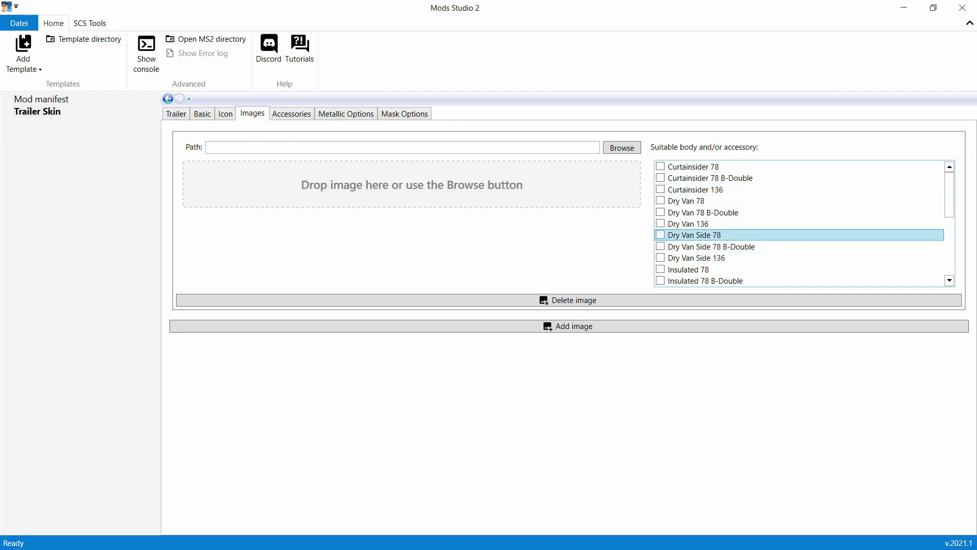
{"action": "left_click", "coordinate": [660, 257]}
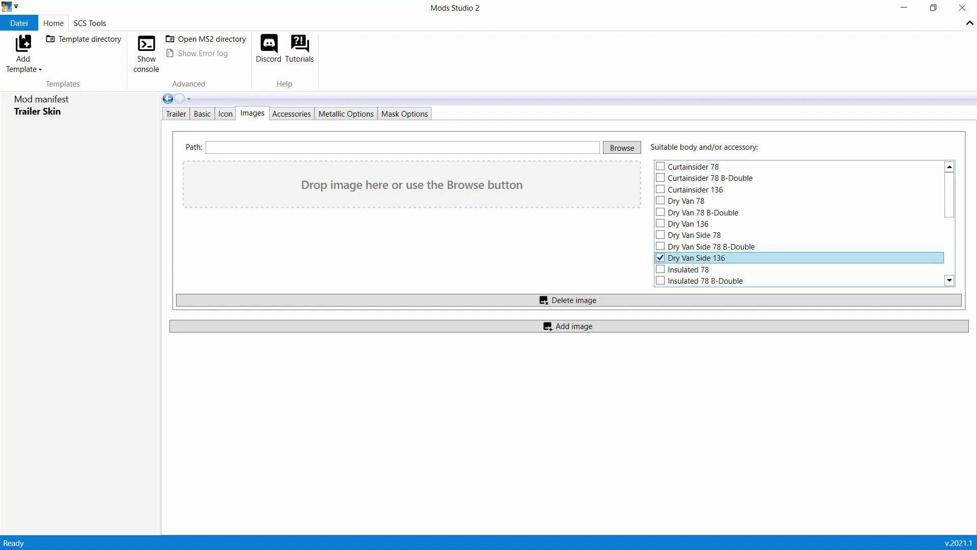
{"action": "left_click", "coordinate": [660, 189]}
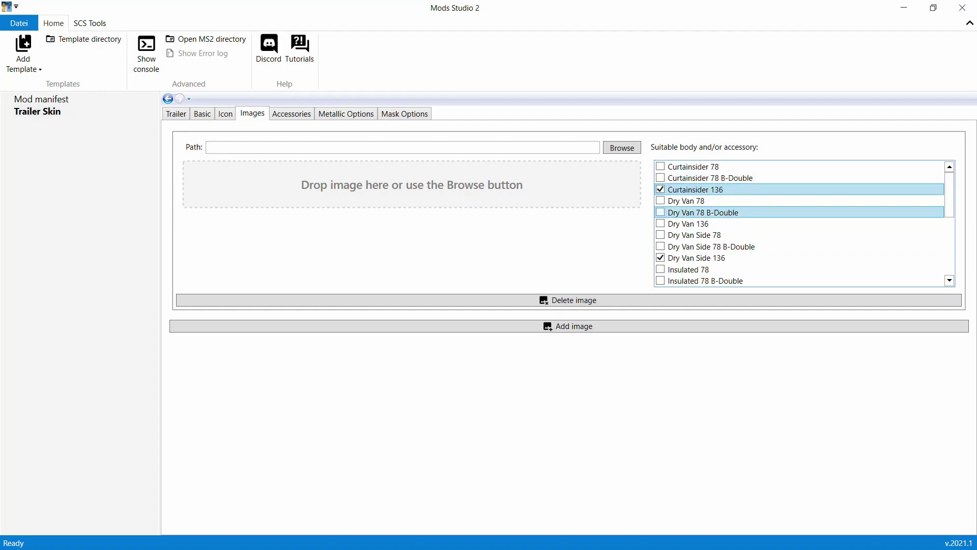
{"action": "scroll", "coordinate": [799, 275], "scroll_direction": "down", "scroll_amount": 1}
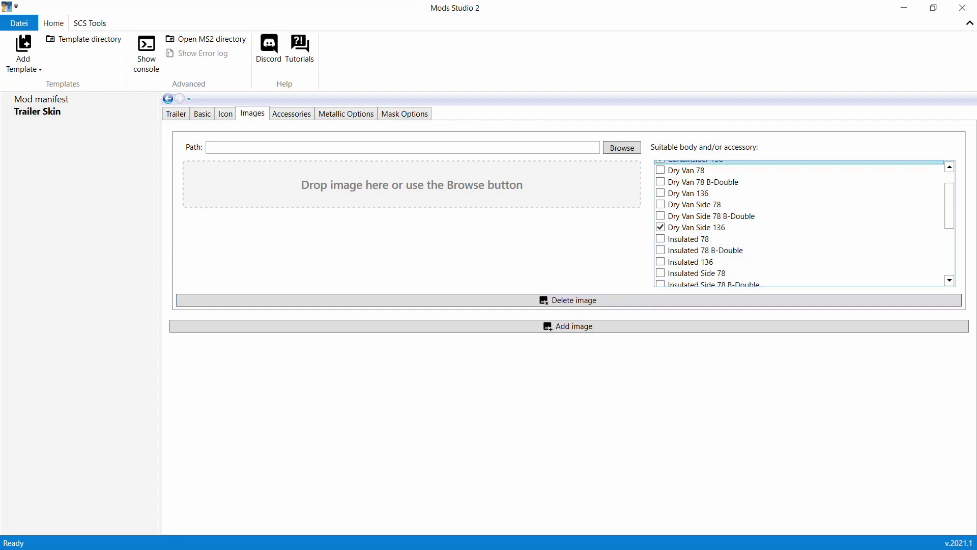
{"action": "scroll", "coordinate": [798, 275], "scroll_direction": "down", "scroll_amount": 1}
{"action": "left_click", "coordinate": [660, 265]}
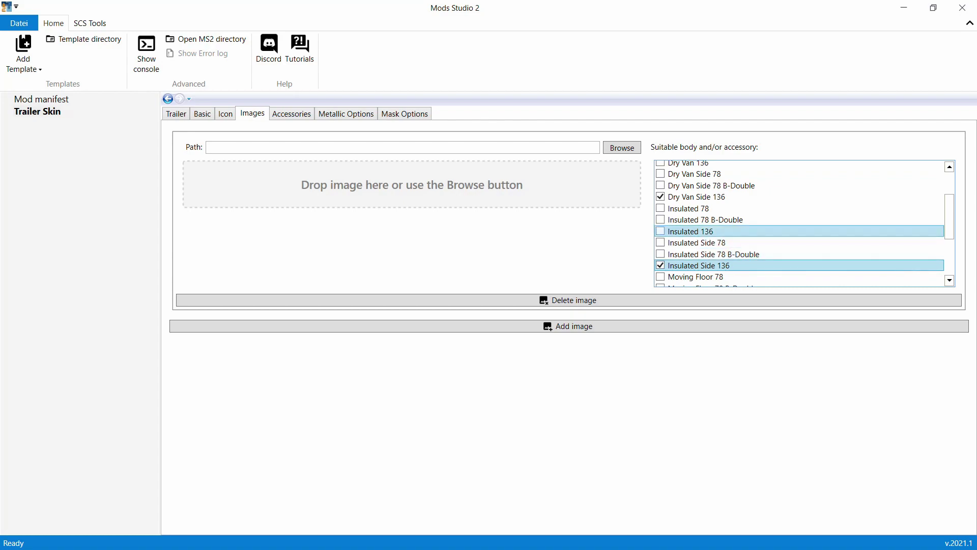
{"action": "left_click", "coordinate": [660, 231]}
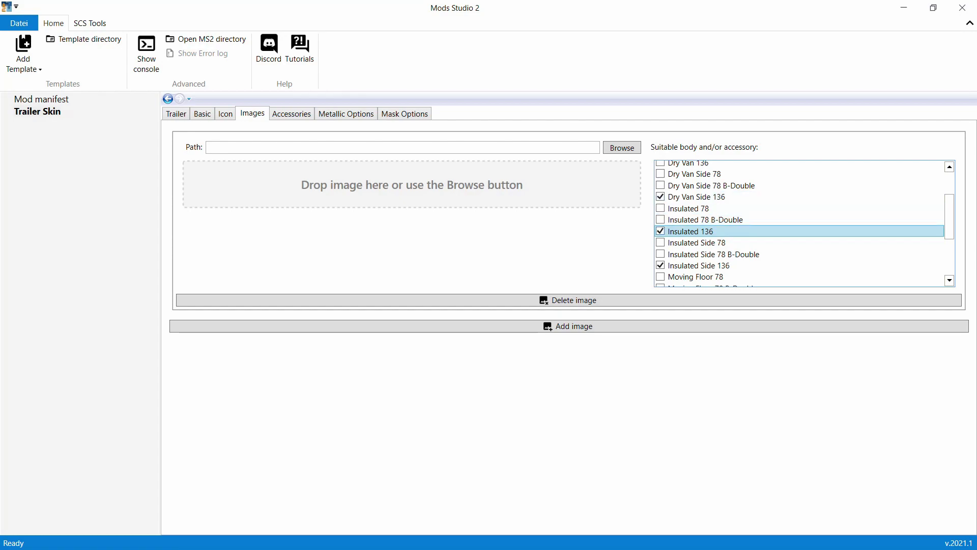
Mark Moving Floor 136, Refrigerated 136 and Refrigerated Side 136 as suitable bodies for the image.
{"action": "scroll", "coordinate": [799, 224], "scroll_direction": "down", "scroll_amount": 1}
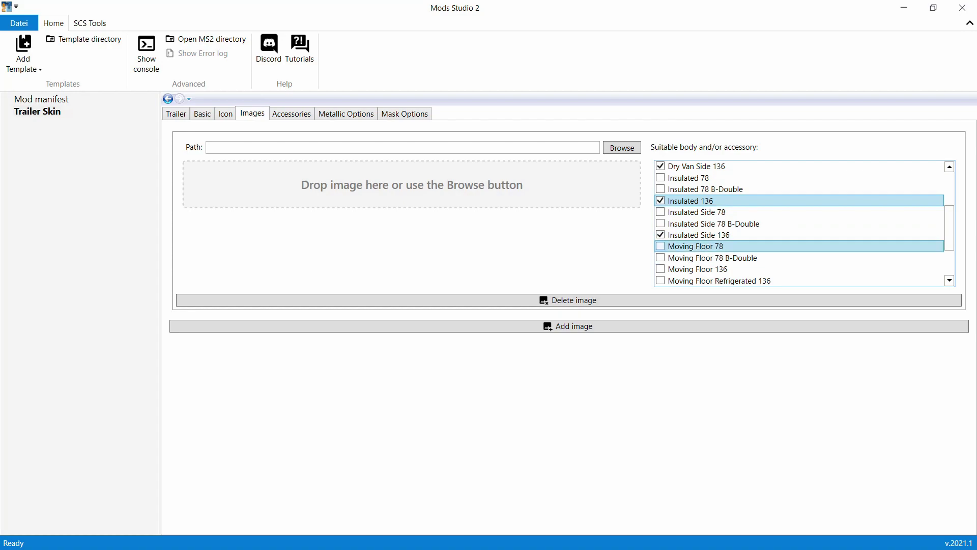
{"action": "scroll", "coordinate": [799, 239], "scroll_direction": "down", "scroll_amount": 1}
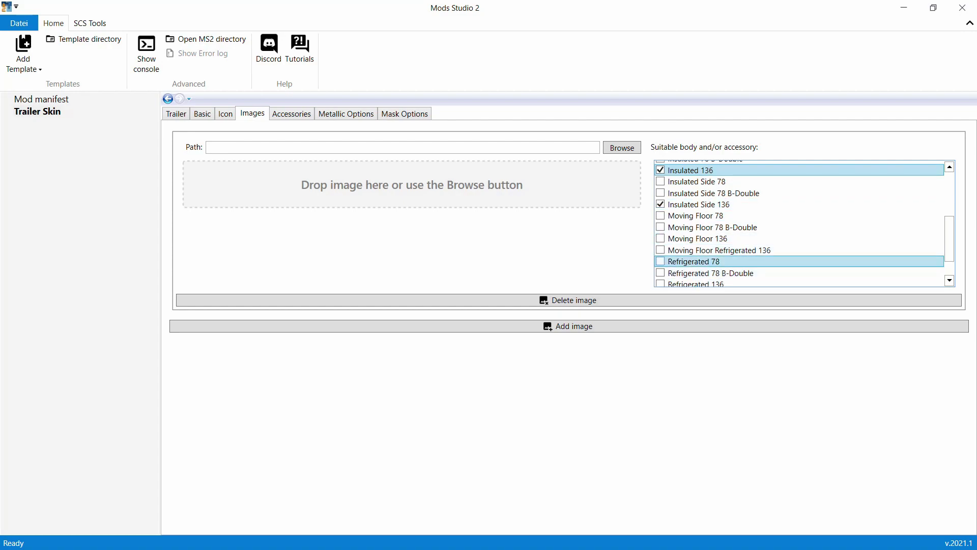
{"action": "left_click", "coordinate": [660, 238]}
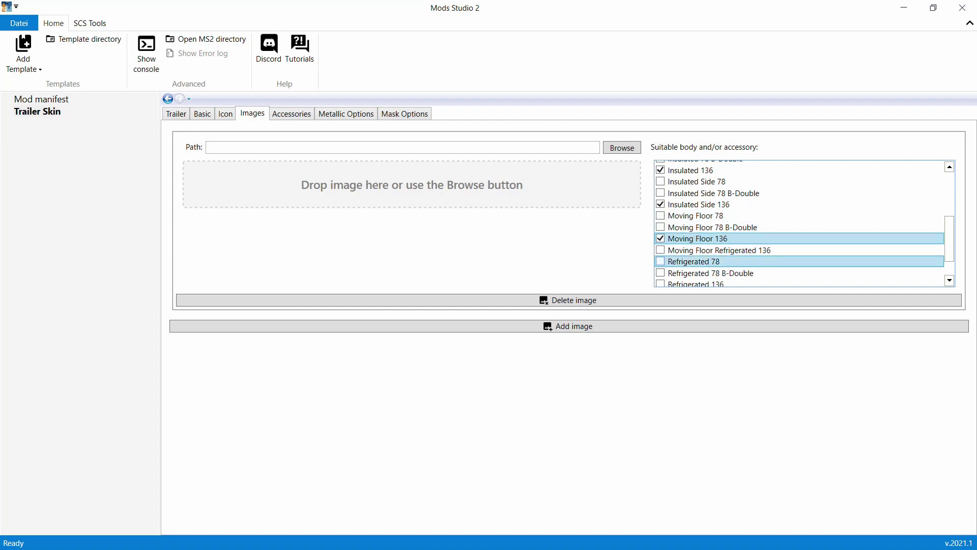
{"action": "scroll", "coordinate": [712, 261], "scroll_direction": "down", "scroll_amount": 1}
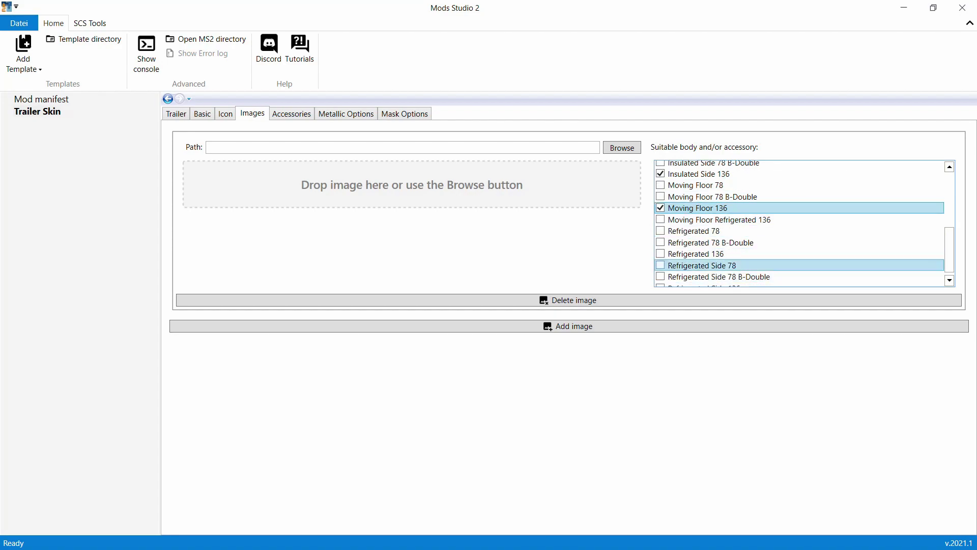
{"action": "left_click", "coordinate": [660, 253]}
{"action": "scroll", "coordinate": [799, 260], "scroll_direction": "down", "scroll_amount": 1}
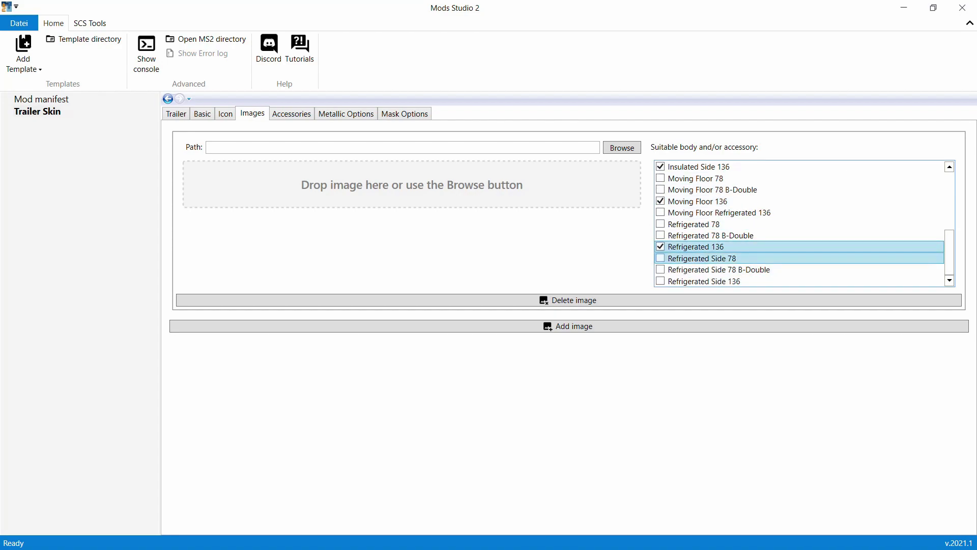
{"action": "left_click", "coordinate": [660, 281]}
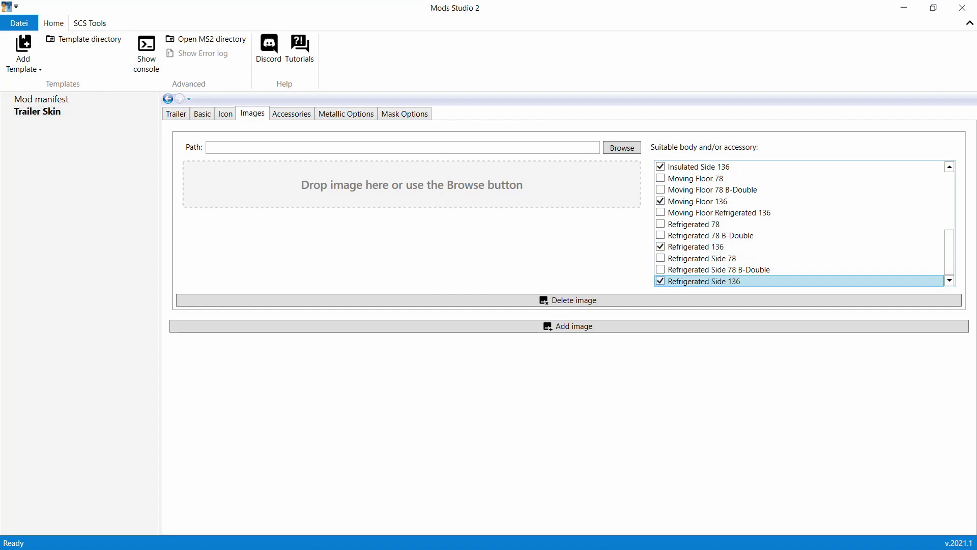
Add Dry Van 136 to the image's suitable bodies.
{"action": "scroll", "coordinate": [713, 227], "scroll_direction": "up", "scroll_amount": 2}
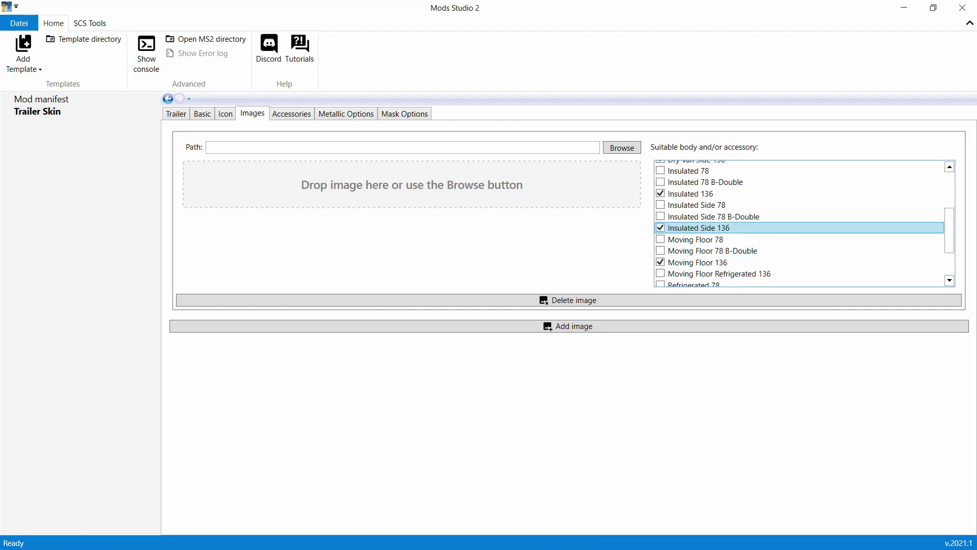
{"action": "scroll", "coordinate": [713, 239], "scroll_direction": "up", "scroll_amount": 2}
{"action": "left_click", "coordinate": [660, 186]}
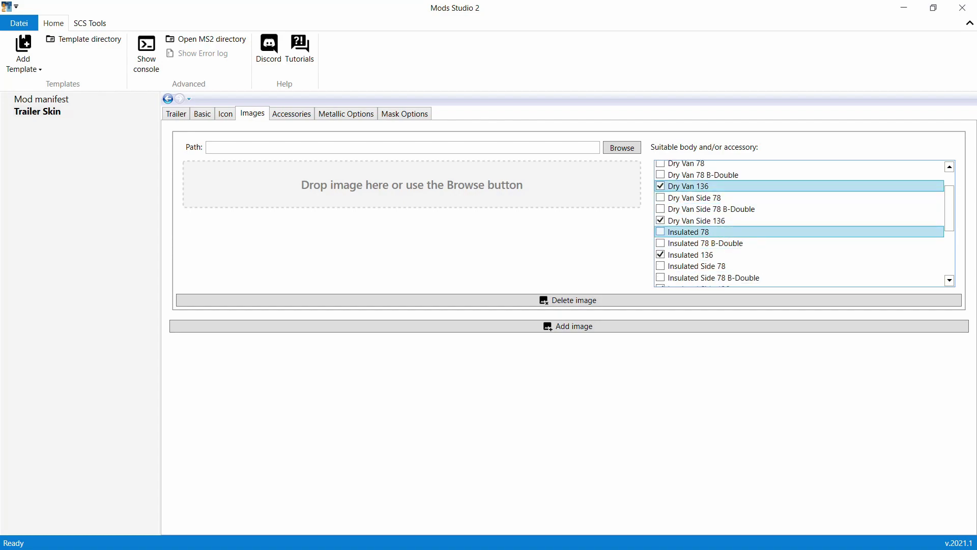
{"action": "scroll", "coordinate": [713, 231], "scroll_direction": "up", "scroll_amount": 1}
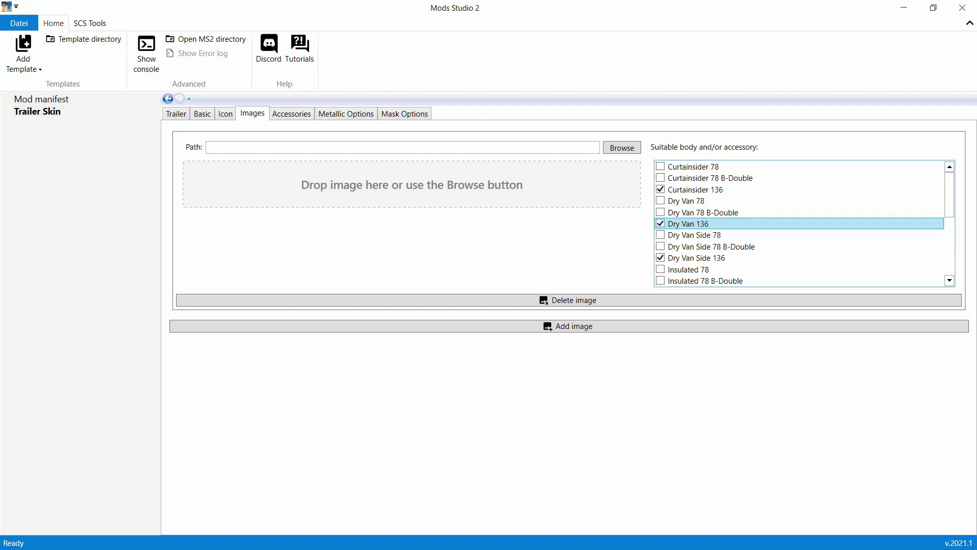
Replace Moving Floor 136 with Moving Floor Refrigerated 136 among the image's suitable bodies.
{"action": "scroll", "coordinate": [712, 227], "scroll_direction": "down", "scroll_amount": 3}
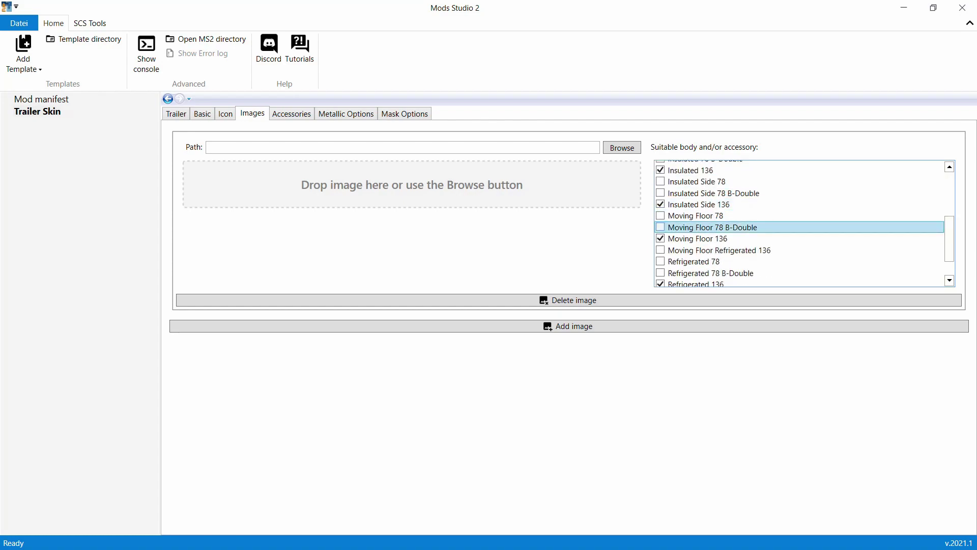
{"action": "scroll", "coordinate": [712, 226], "scroll_direction": "down", "scroll_amount": 1}
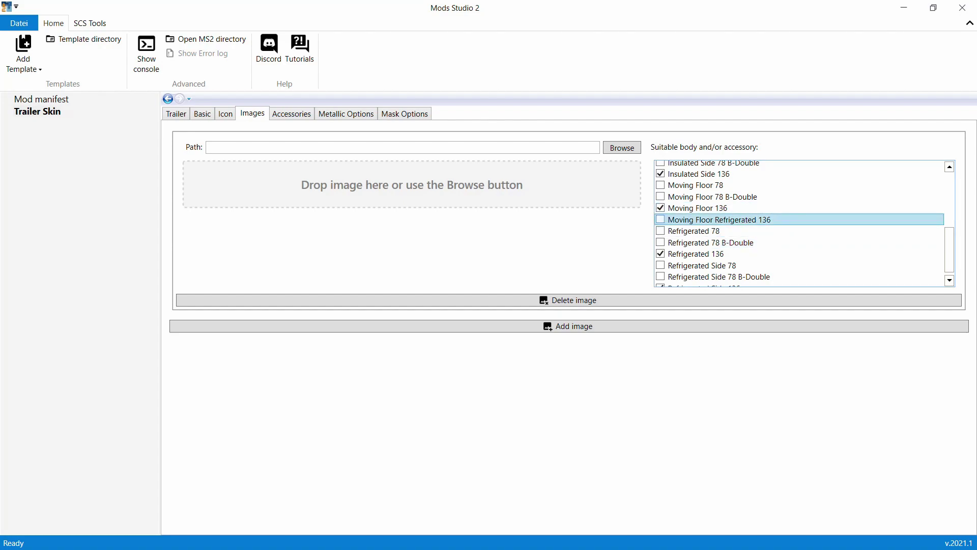
{"action": "left_click", "coordinate": [661, 208]}
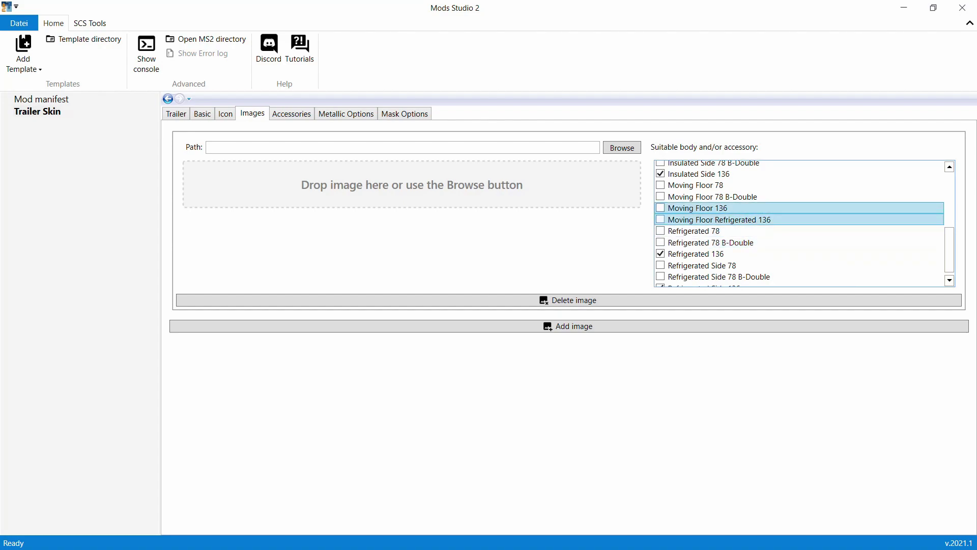
{"action": "left_click", "coordinate": [661, 219]}
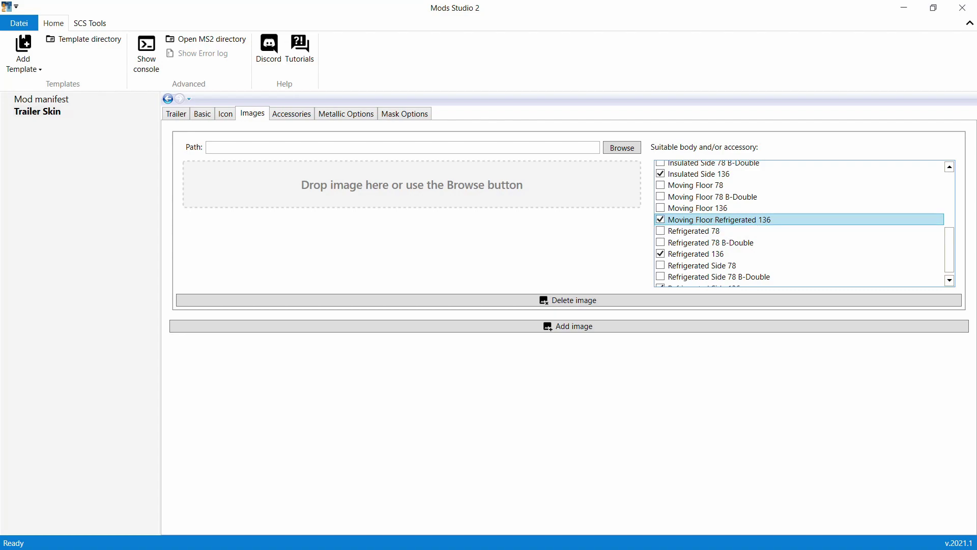
Load Dry Freighter long.dds from the My Book (E:) drive as the trailer's skin image.
{"action": "left_click", "coordinate": [621, 147]}
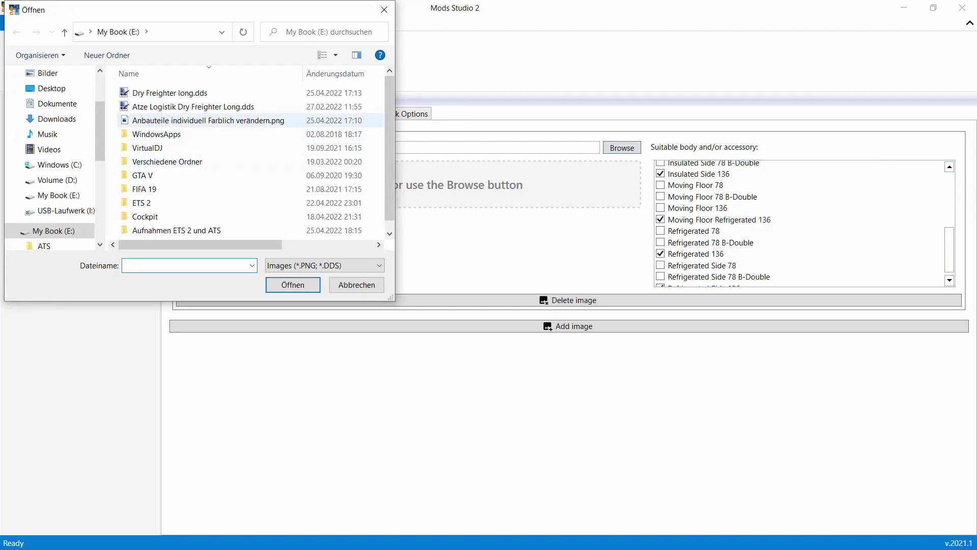
{"action": "left_click", "coordinate": [169, 93]}
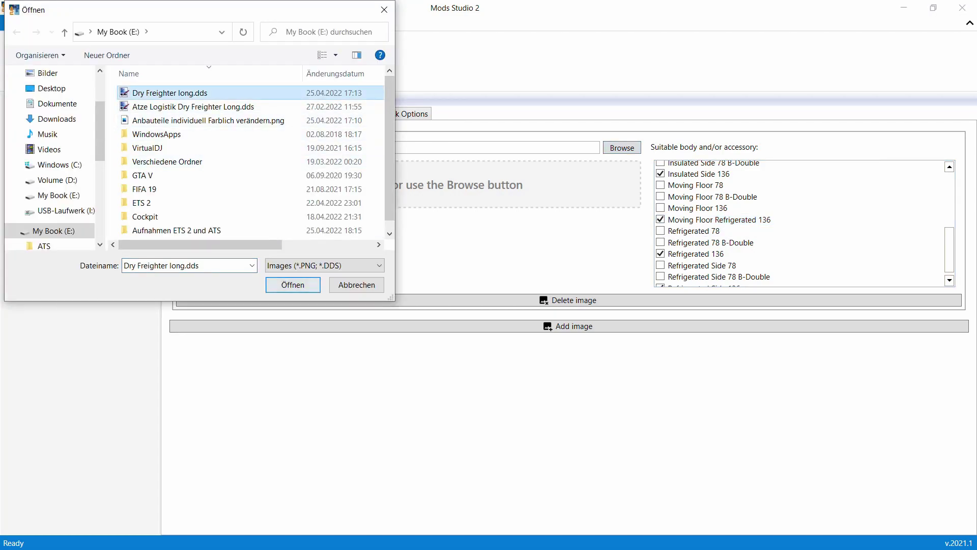
{"action": "double_click", "coordinate": [169, 92]}
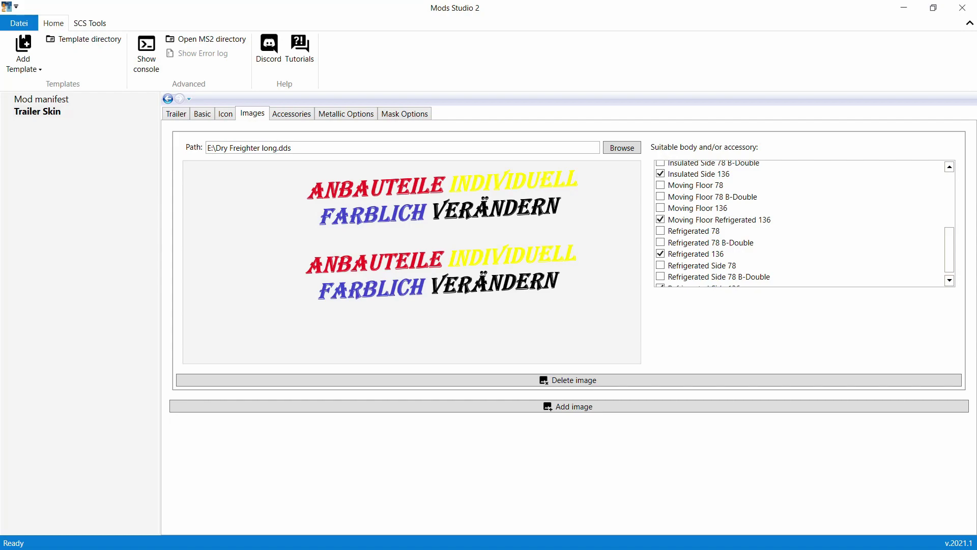
Add an accessory image entry and mark it for the Side skirt under Left Side 136 middle.
{"action": "left_click", "coordinate": [291, 114]}
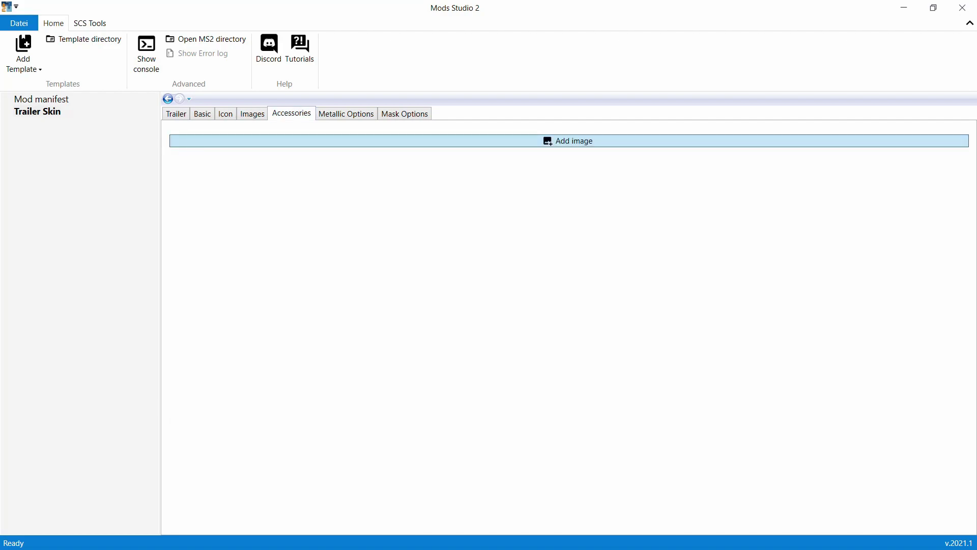
{"action": "left_click", "coordinate": [569, 140]}
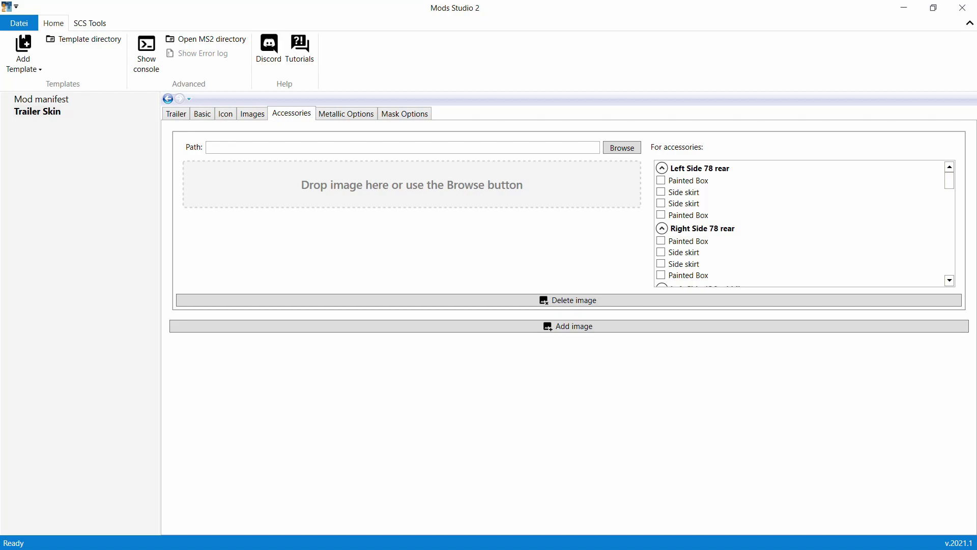
{"action": "left_click", "coordinate": [687, 214]}
{"action": "left_click_drag", "start_coordinate": [948, 180], "coordinate": [948, 197]}
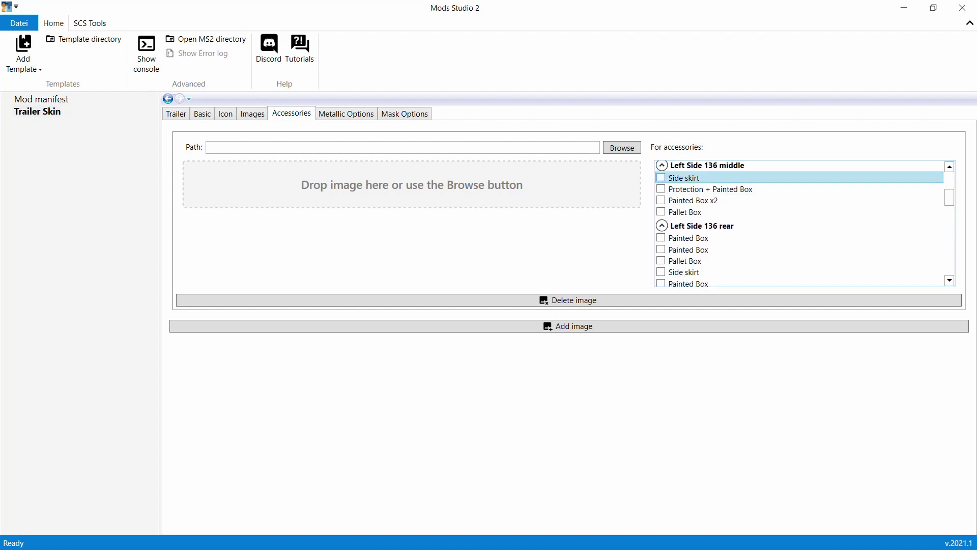
{"action": "mouse_move", "coordinate": [694, 177]}
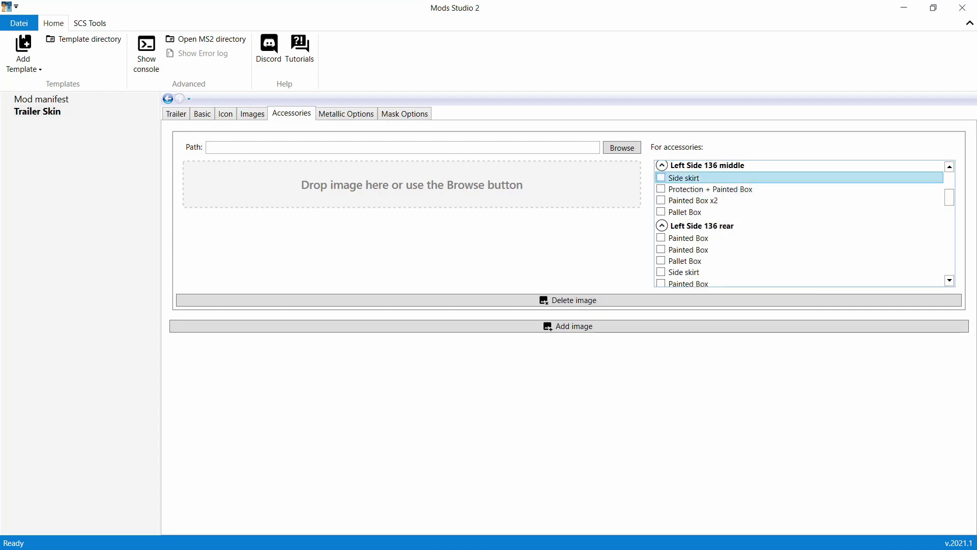
{"action": "left_click", "coordinate": [660, 177]}
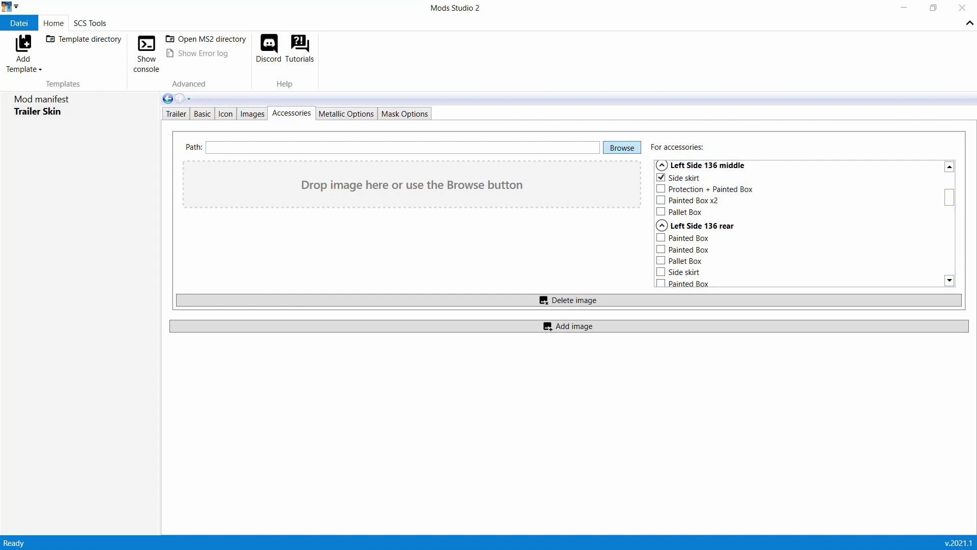
Assign Blau.dds from the Tutorial folder on the Desktop to the left side skirt's image entry.
{"action": "left_click", "coordinate": [622, 147]}
{"action": "scroll", "coordinate": [49, 134], "scroll_direction": "up", "scroll_amount": 2}
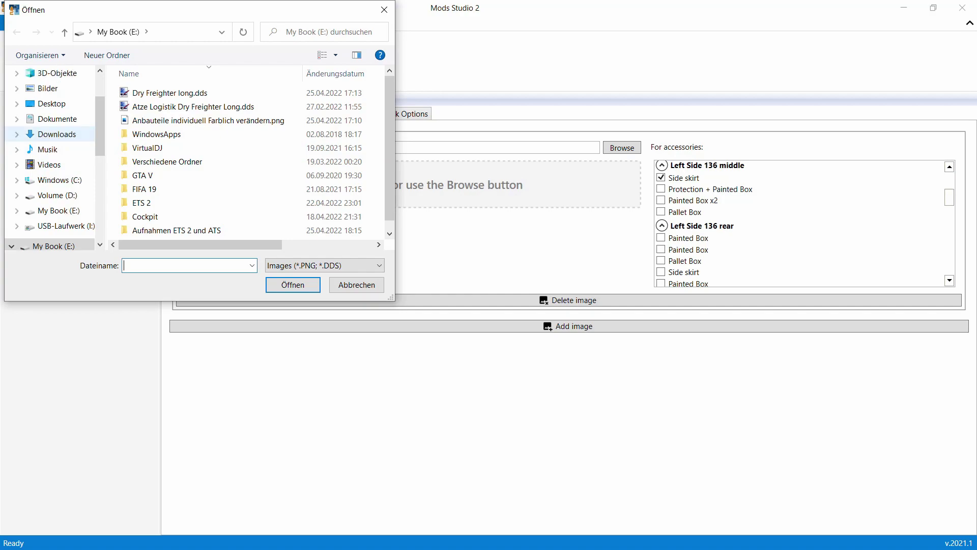
{"action": "left_click", "coordinate": [17, 144]}
{"action": "left_click", "coordinate": [55, 159]}
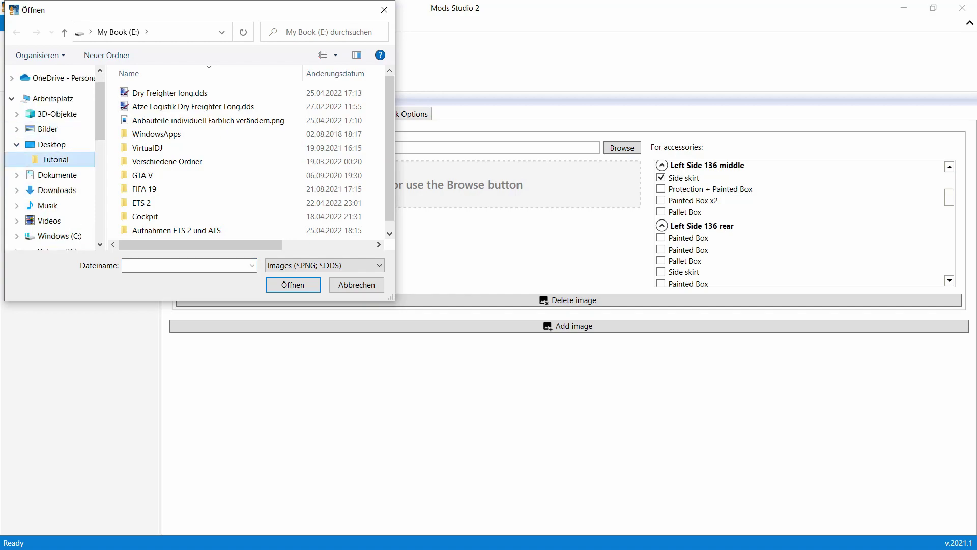
{"action": "left_click", "coordinate": [150, 117]}
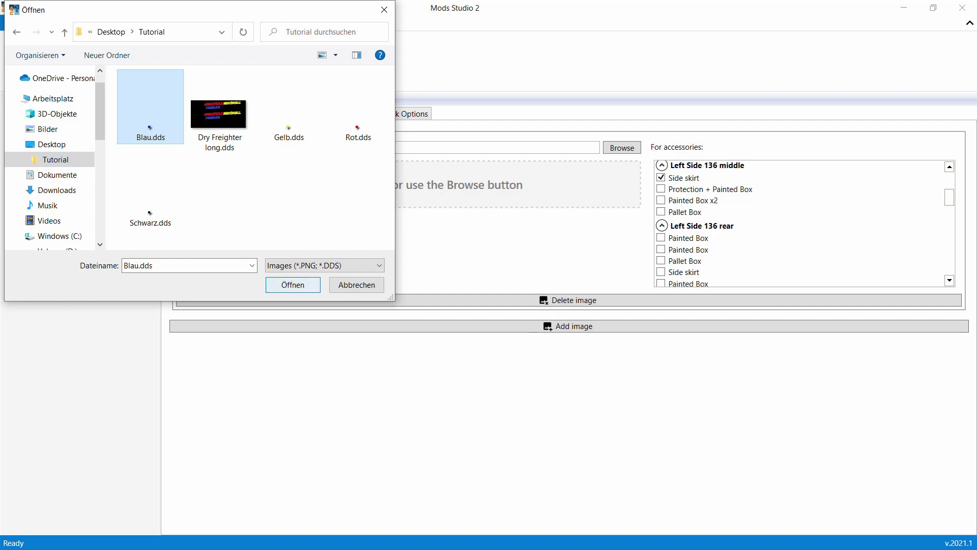
{"action": "left_click", "coordinate": [292, 285]}
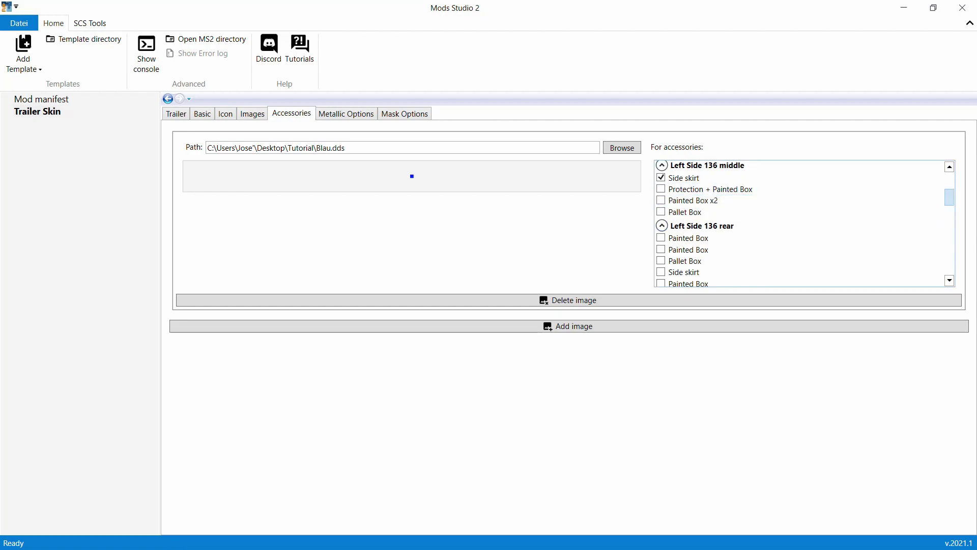
Add a second accessory image entry for the Side skirt under Right Side 136 middle, using Blau.dds.
{"action": "left_click_drag", "start_coordinate": [948, 197], "coordinate": [949, 197]}
{"action": "scroll", "coordinate": [949, 197], "scroll_direction": "up", "scroll_amount": 1}
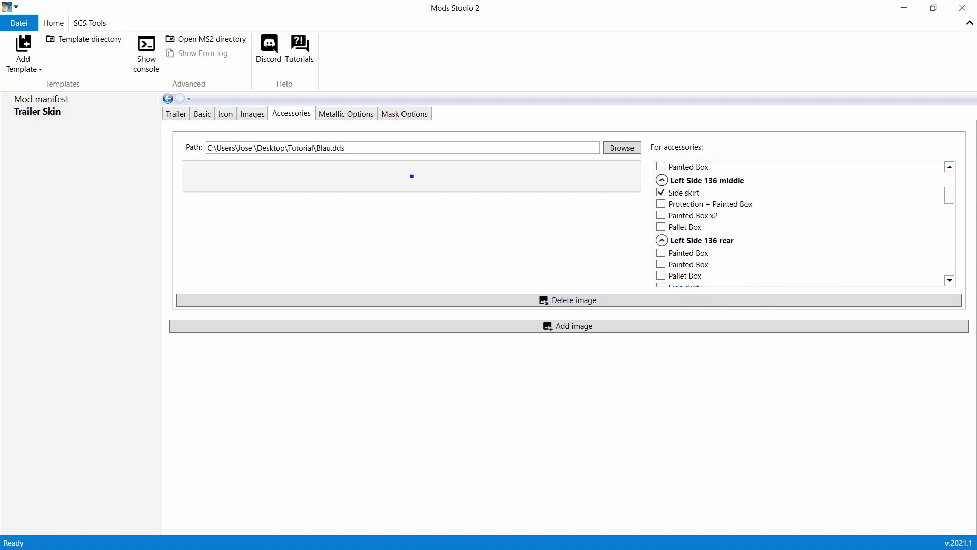
{"action": "left_click", "coordinate": [574, 326]}
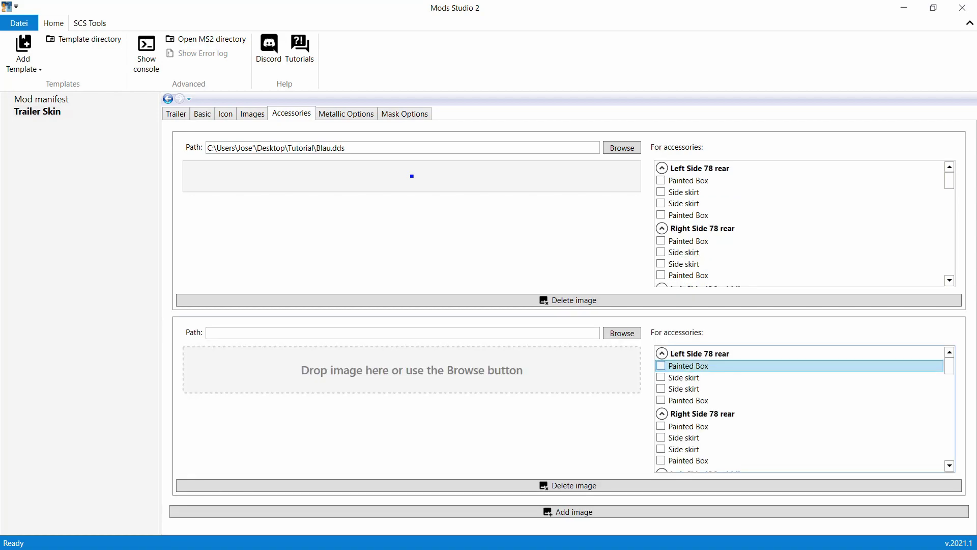
{"action": "left_click_drag", "start_coordinate": [949, 365], "coordinate": [949, 381]}
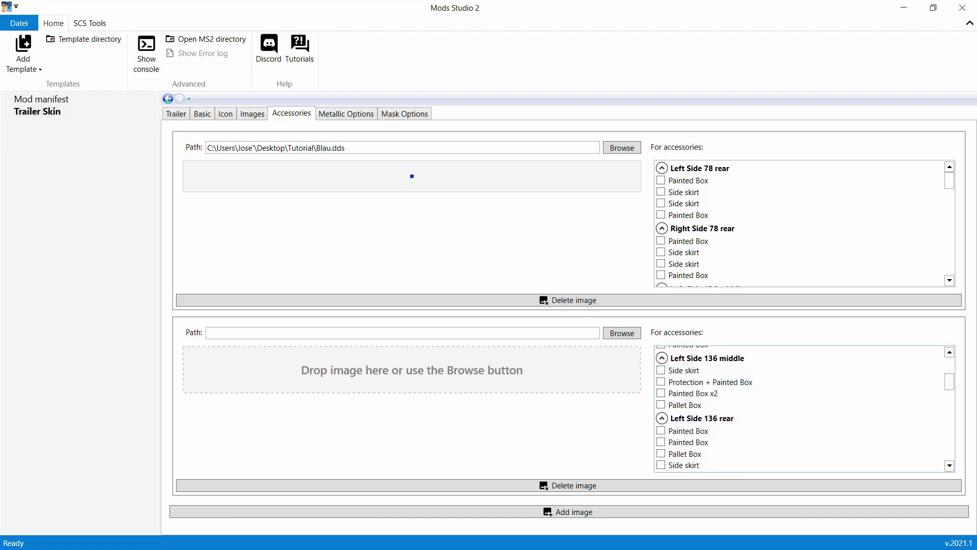
{"action": "left_click_drag", "start_coordinate": [949, 381], "coordinate": [950, 404]}
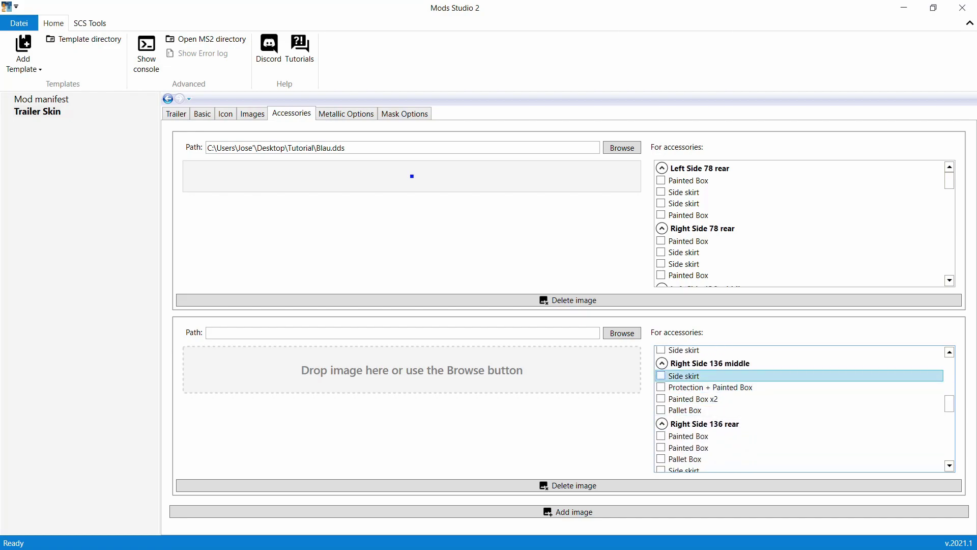
{"action": "left_click", "coordinate": [621, 333]}
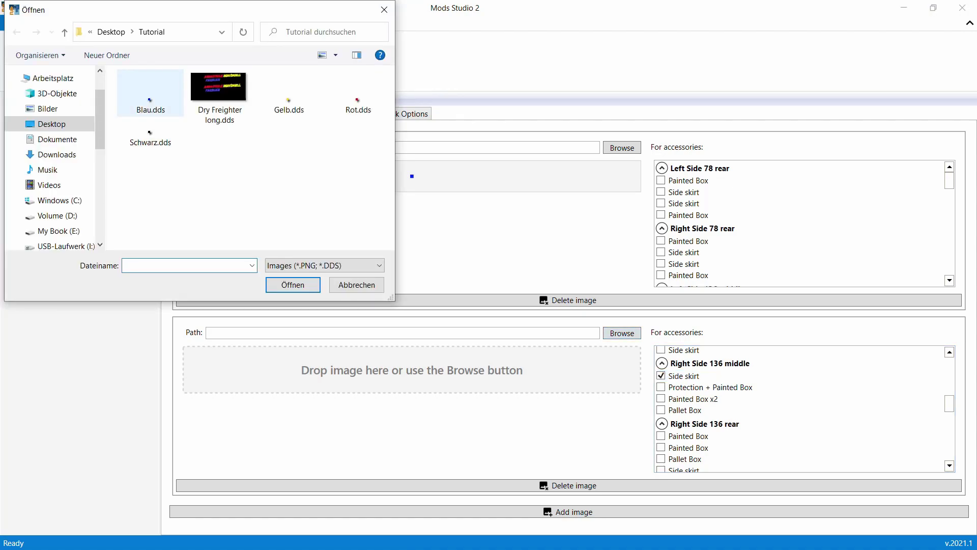
{"action": "left_click", "coordinate": [150, 93]}
{"action": "left_click", "coordinate": [292, 284]}
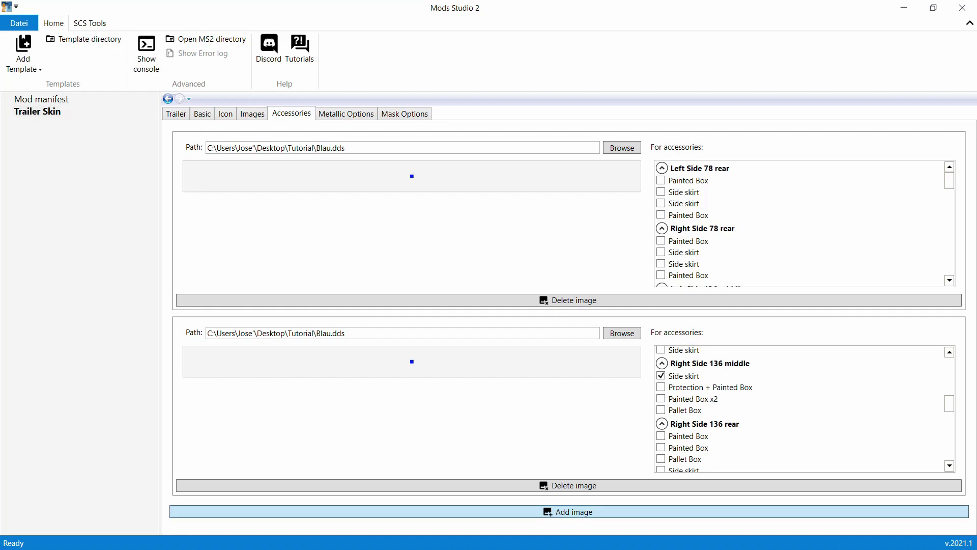
Add an accessory image entry for Protection + Painted Box under Left Side 136 middle, using Gelb.dds.
{"action": "left_click", "coordinate": [569, 511]}
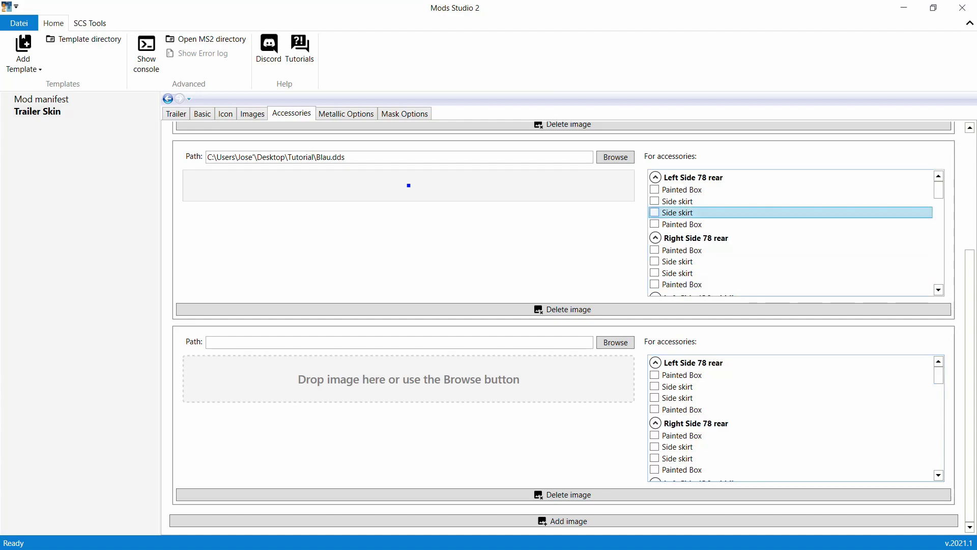
{"action": "scroll", "coordinate": [794, 233], "scroll_direction": "down", "scroll_amount": 2}
{"action": "scroll", "coordinate": [794, 233], "scroll_direction": "down", "scroll_amount": 4}
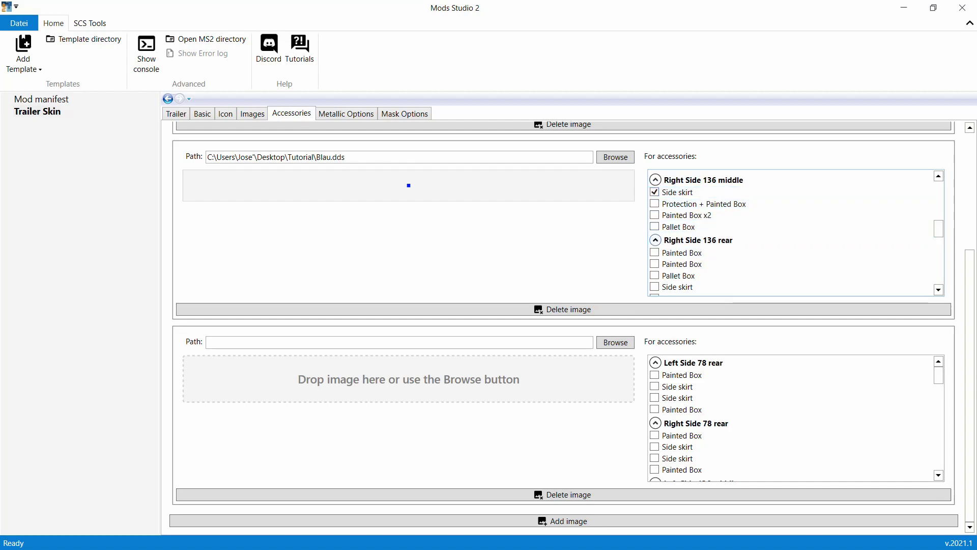
{"action": "scroll", "coordinate": [793, 417], "scroll_direction": "down", "scroll_amount": 2}
{"action": "scroll", "coordinate": [794, 417], "scroll_direction": "down", "scroll_amount": 1}
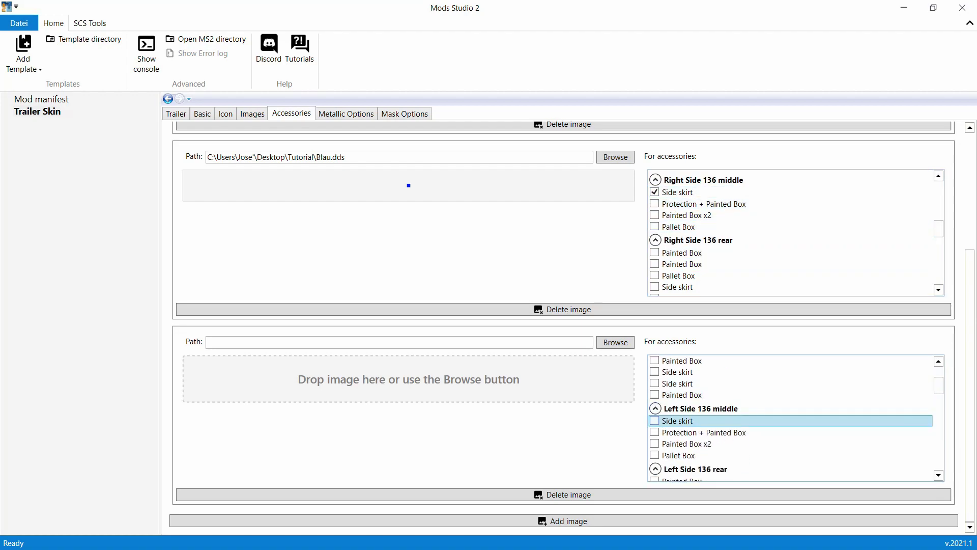
{"action": "mouse_move", "coordinate": [674, 432]}
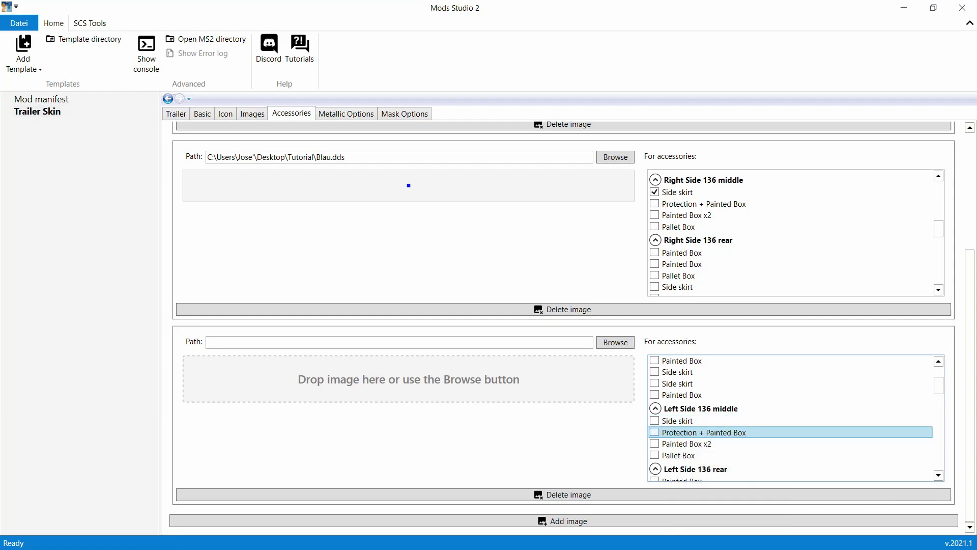
{"action": "left_click", "coordinate": [654, 432]}
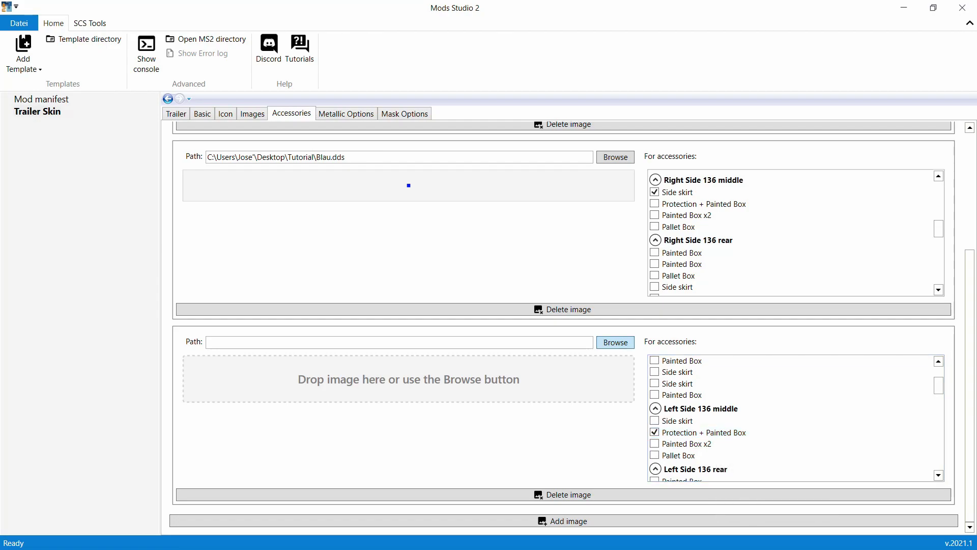
{"action": "left_click", "coordinate": [615, 342]}
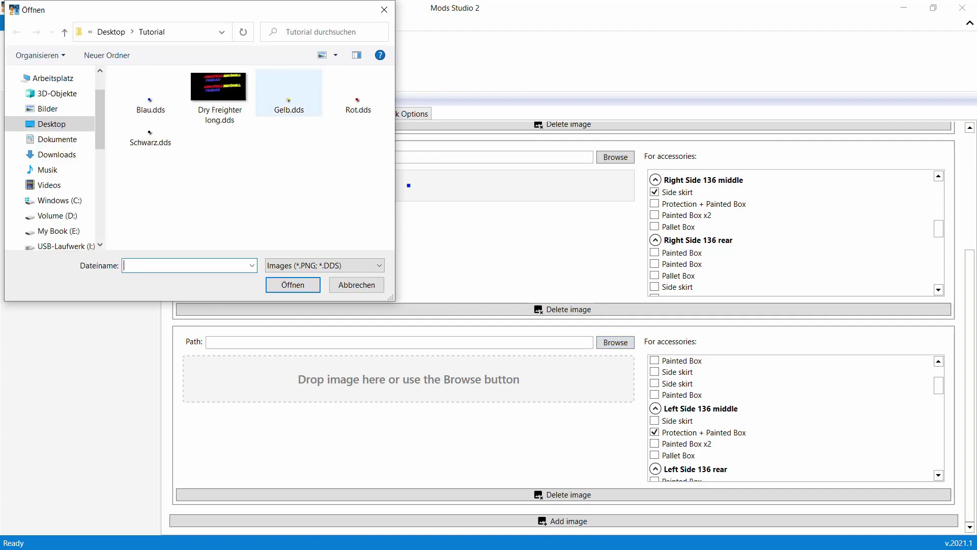
{"action": "left_click", "coordinate": [289, 97]}
{"action": "key", "text": "Return"}
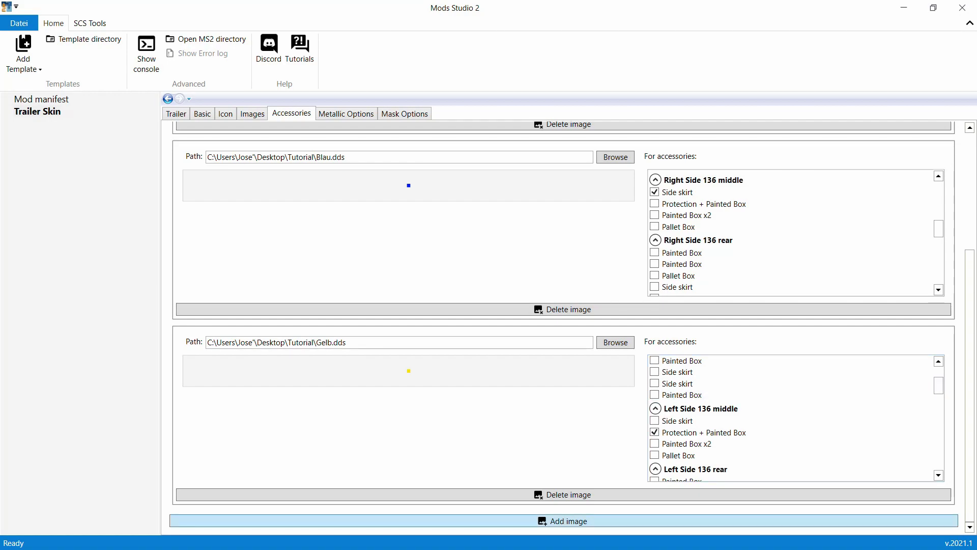
Add an accessory image entry for Protection + Painted Box under Right Side 136 middle, using Gelb.dds.
{"action": "left_click", "coordinate": [568, 521]}
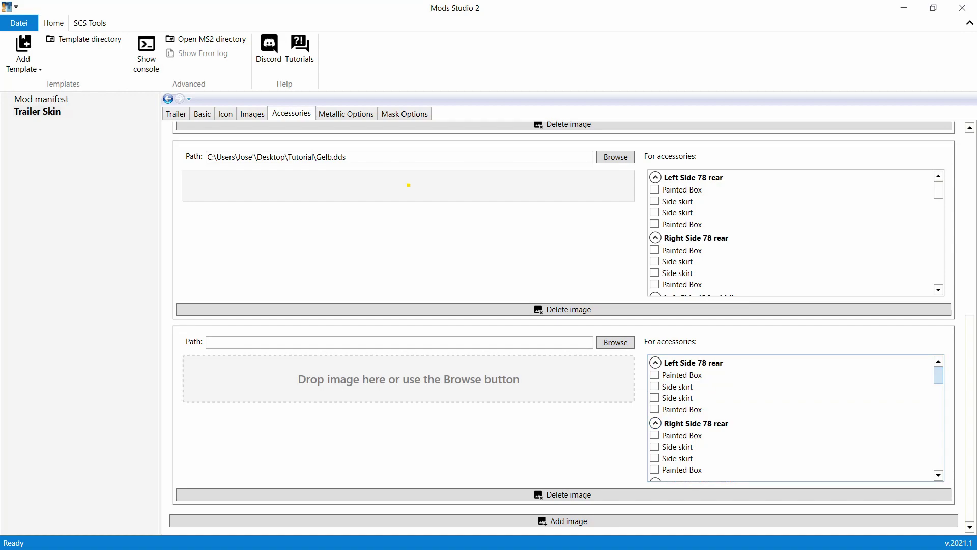
{"action": "scroll", "coordinate": [763, 377], "scroll_direction": "down", "scroll_amount": 2}
{"action": "scroll", "coordinate": [794, 417], "scroll_direction": "down", "scroll_amount": 3}
{"action": "scroll", "coordinate": [794, 417], "scroll_direction": "down", "scroll_amount": 5}
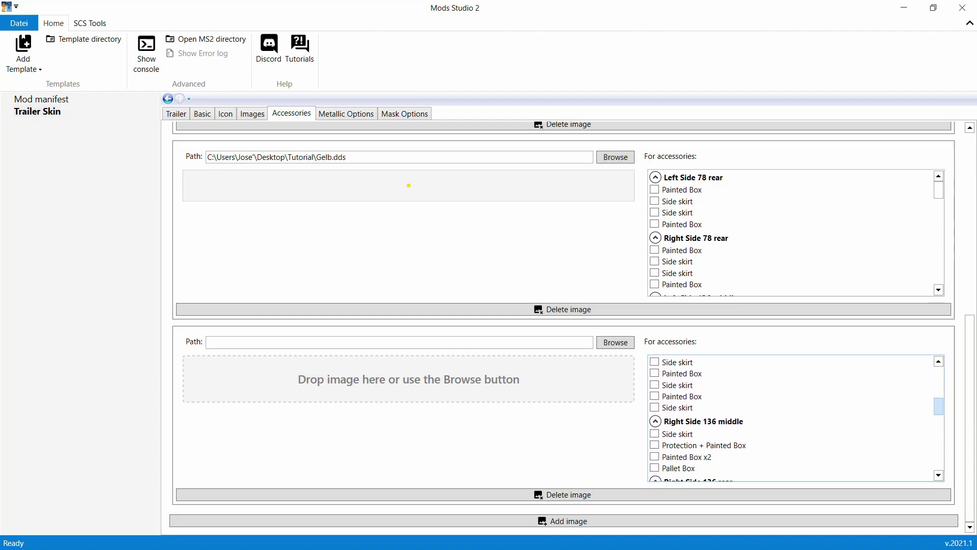
{"action": "left_click", "coordinate": [655, 441]}
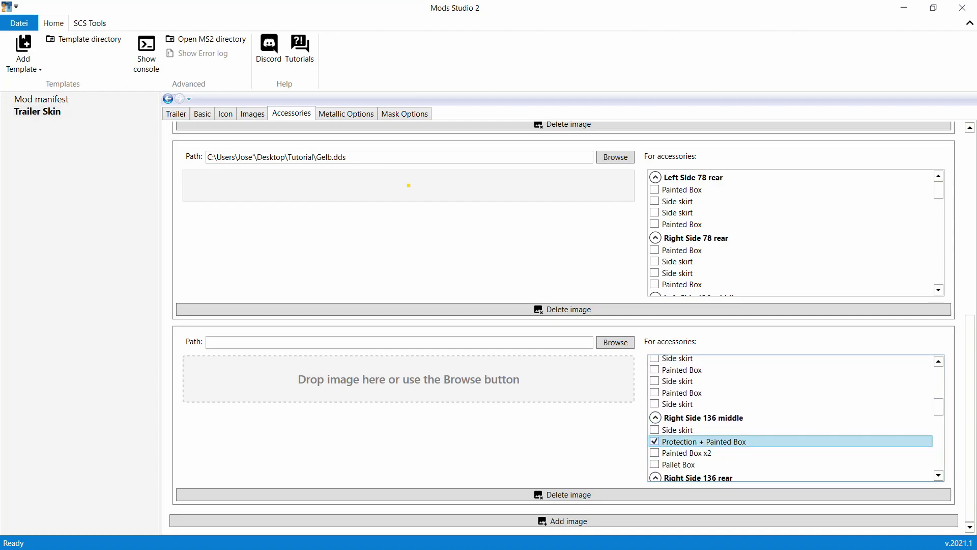
{"action": "left_click", "coordinate": [615, 342]}
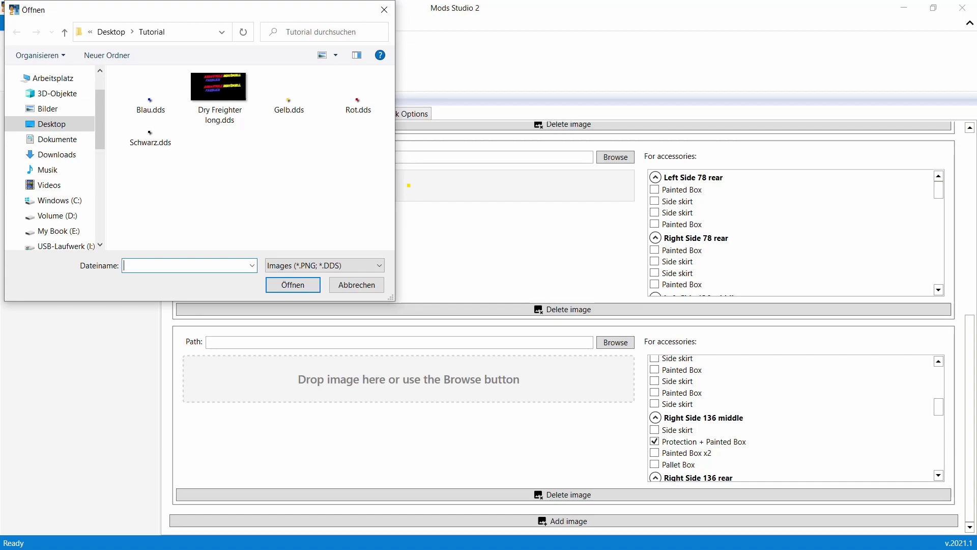
{"action": "left_click", "coordinate": [288, 99]}
{"action": "left_click", "coordinate": [292, 284]}
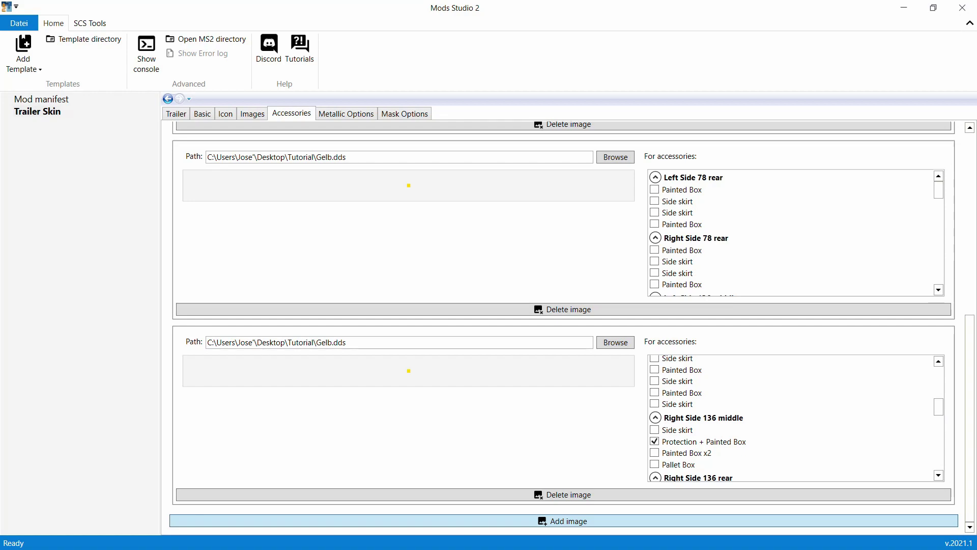
Add an accessory image entry for Painted Box x2 under Left Side 136 middle, using Rot.dds.
{"action": "left_click", "coordinate": [568, 521]}
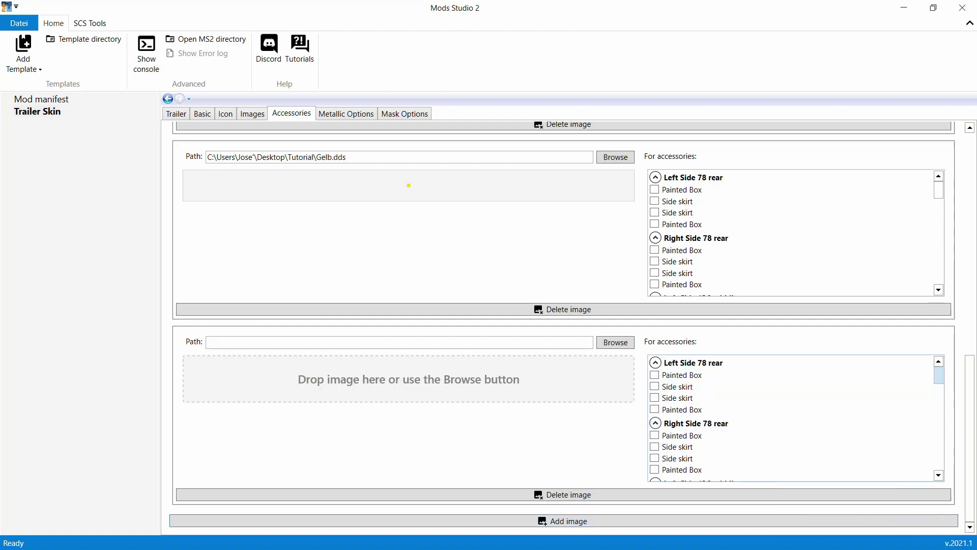
{"action": "left_click_drag", "start_coordinate": [938, 375], "coordinate": [938, 389]}
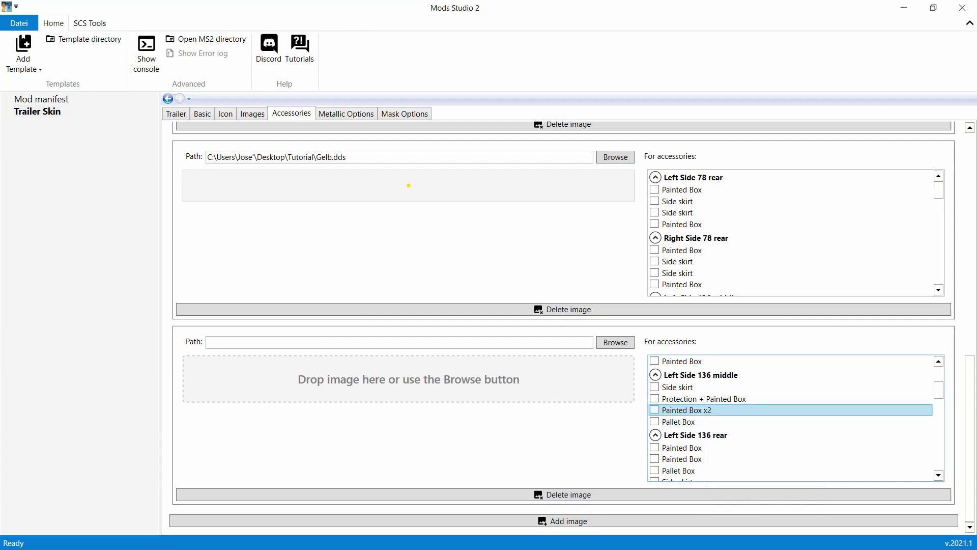
{"action": "mouse_move", "coordinate": [677, 409]}
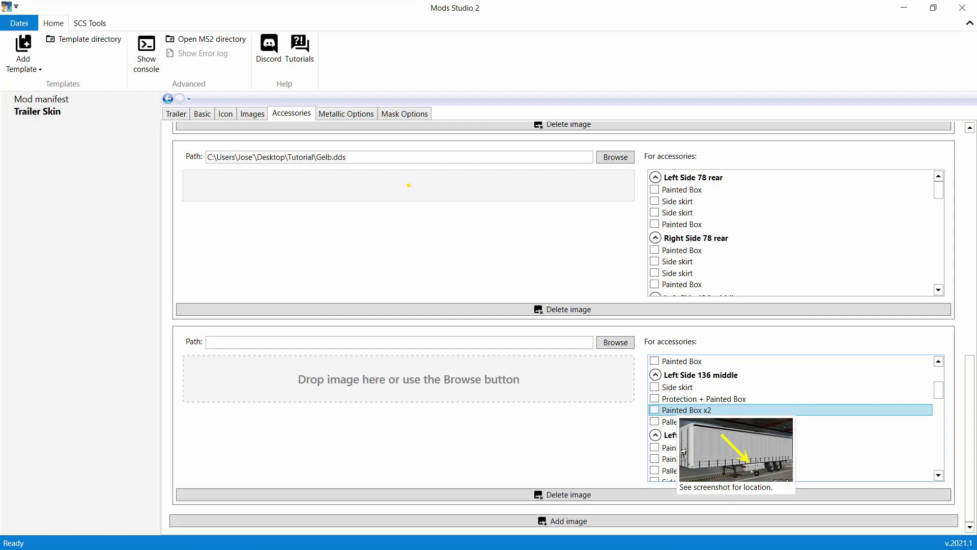
{"action": "left_click", "coordinate": [654, 410]}
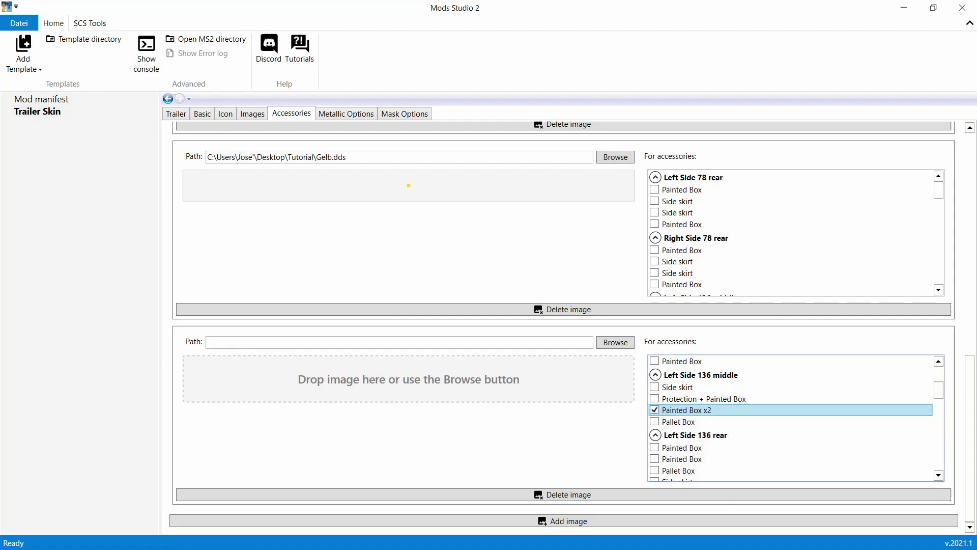
{"action": "left_click", "coordinate": [616, 342]}
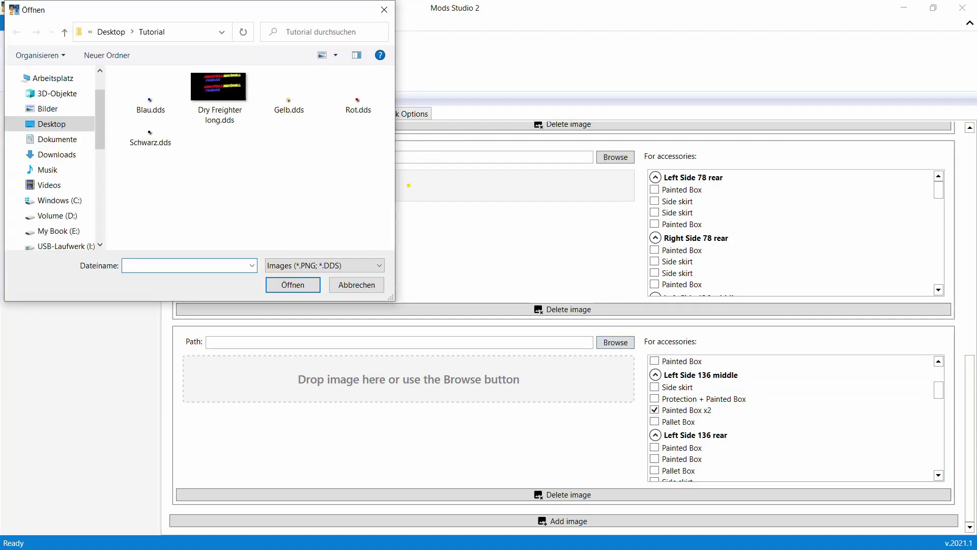
{"action": "left_click", "coordinate": [358, 94]}
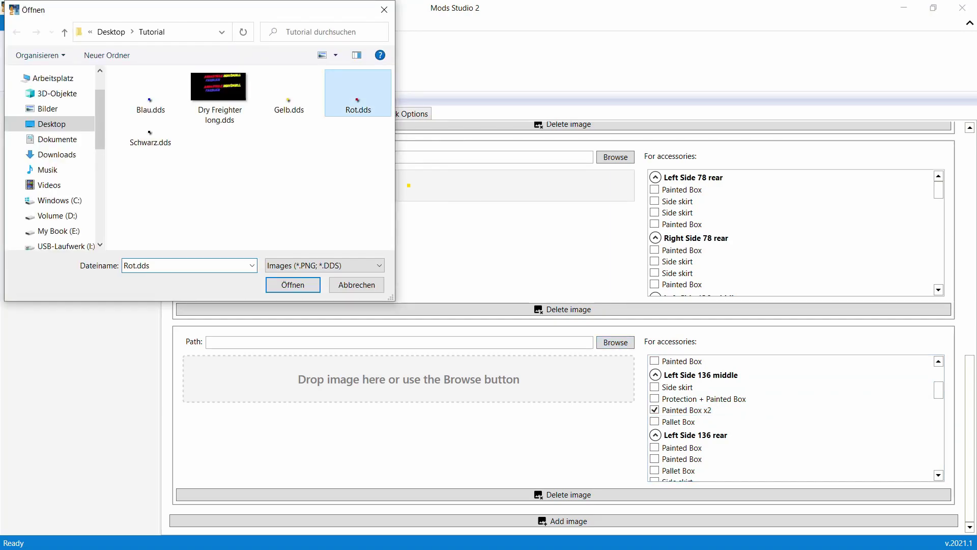
{"action": "left_click", "coordinate": [293, 285]}
{"action": "key", "text": "Return"}
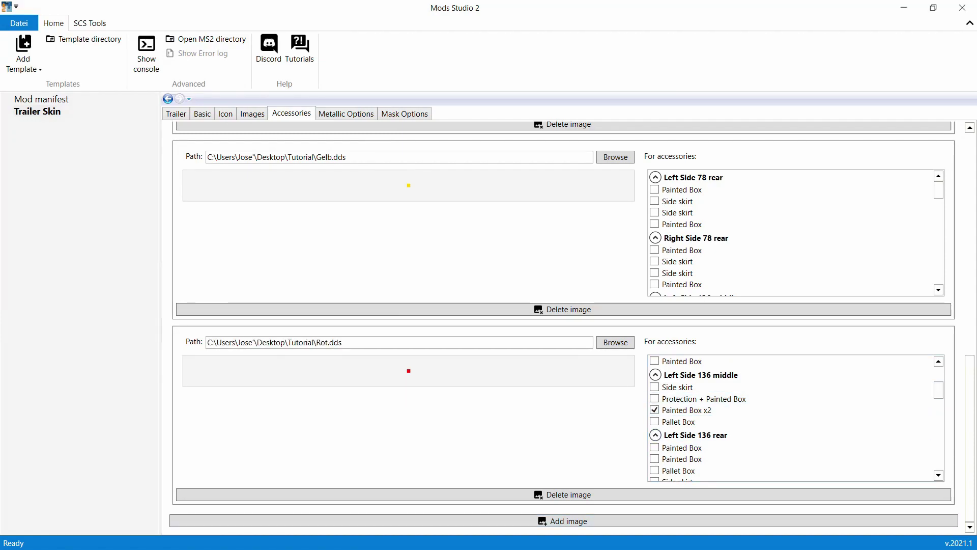
Add an accessory image entry for Painted Box x2 under Right Side 136 middle, using Rot.dds.
{"action": "left_click", "coordinate": [564, 521]}
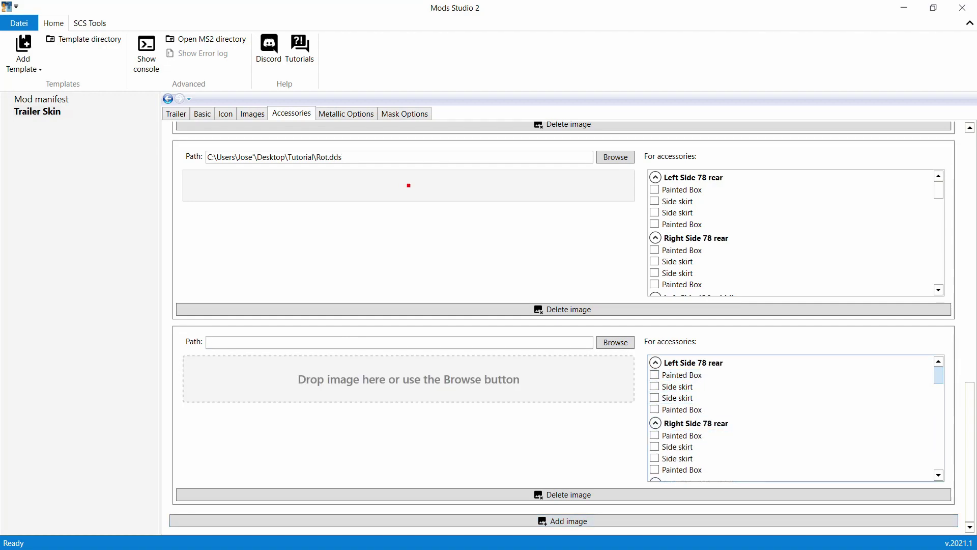
{"action": "scroll", "coordinate": [938, 379], "scroll_direction": "down", "scroll_amount": 2}
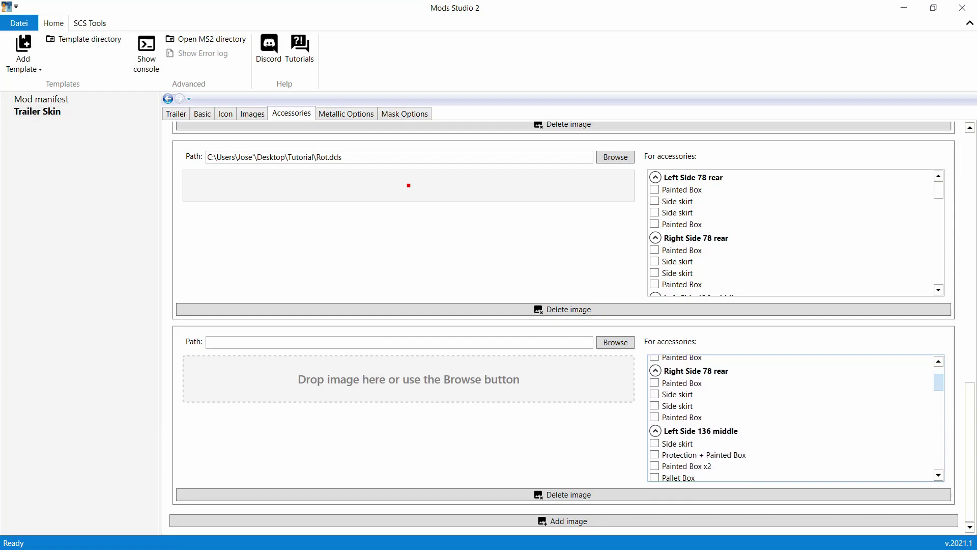
{"action": "scroll", "coordinate": [938, 392], "scroll_direction": "down", "scroll_amount": 4}
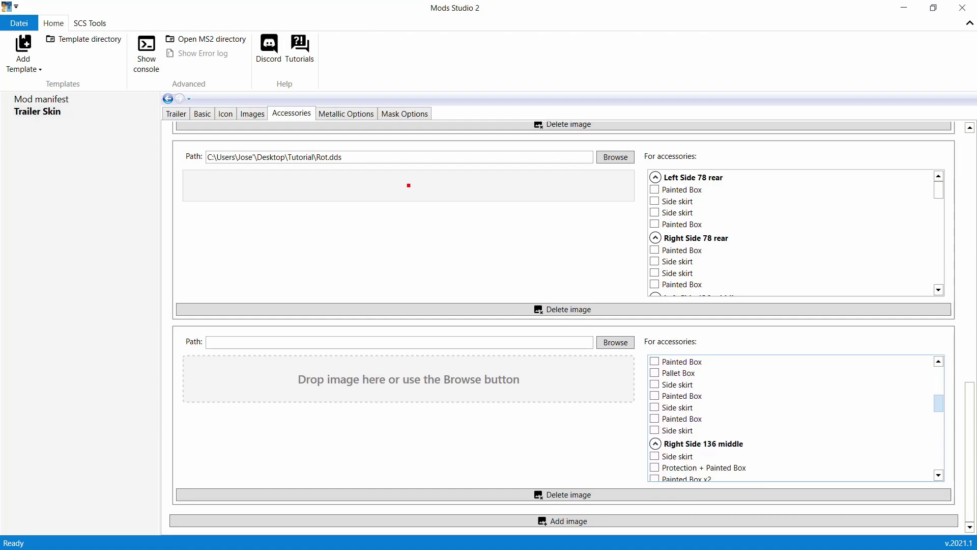
{"action": "scroll", "coordinate": [938, 402], "scroll_direction": "down", "scroll_amount": 2}
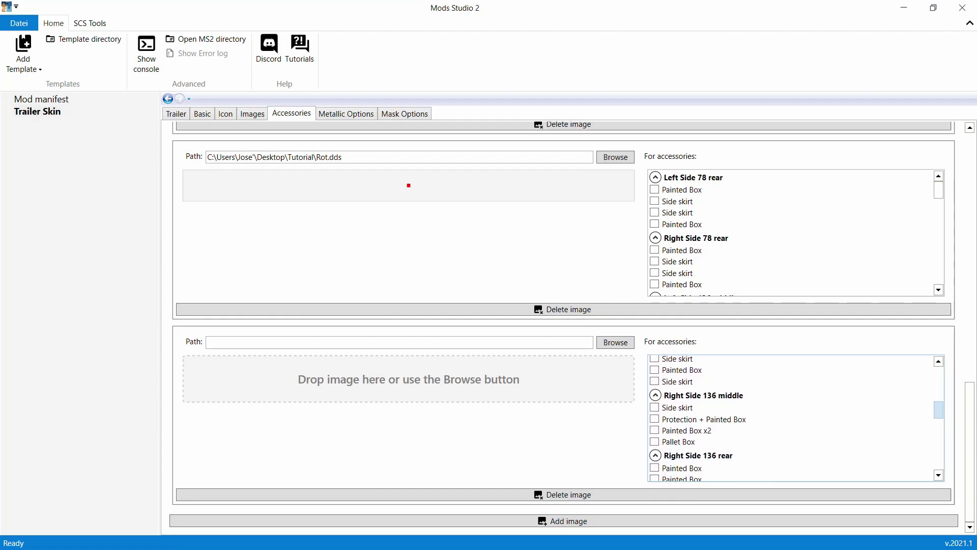
{"action": "left_click", "coordinate": [654, 430]}
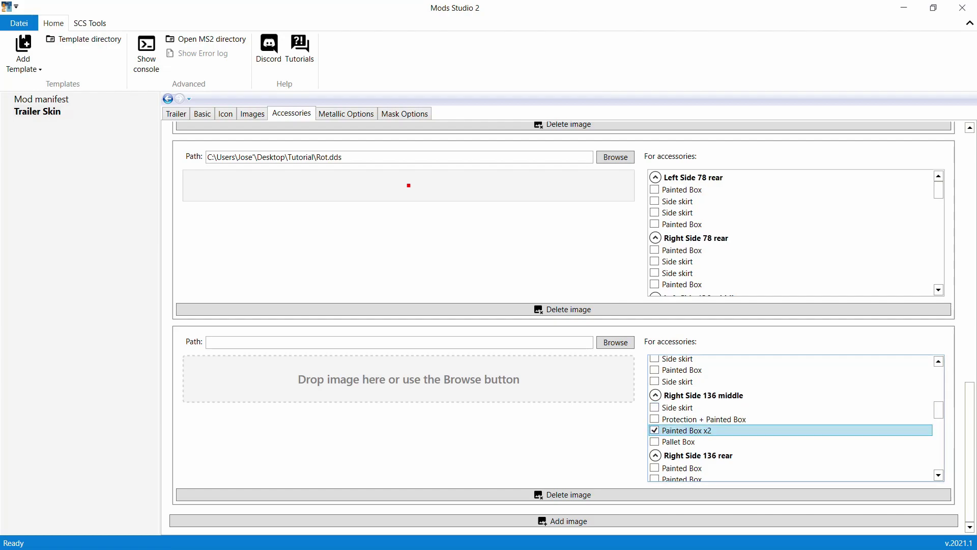
{"action": "left_click", "coordinate": [615, 342]}
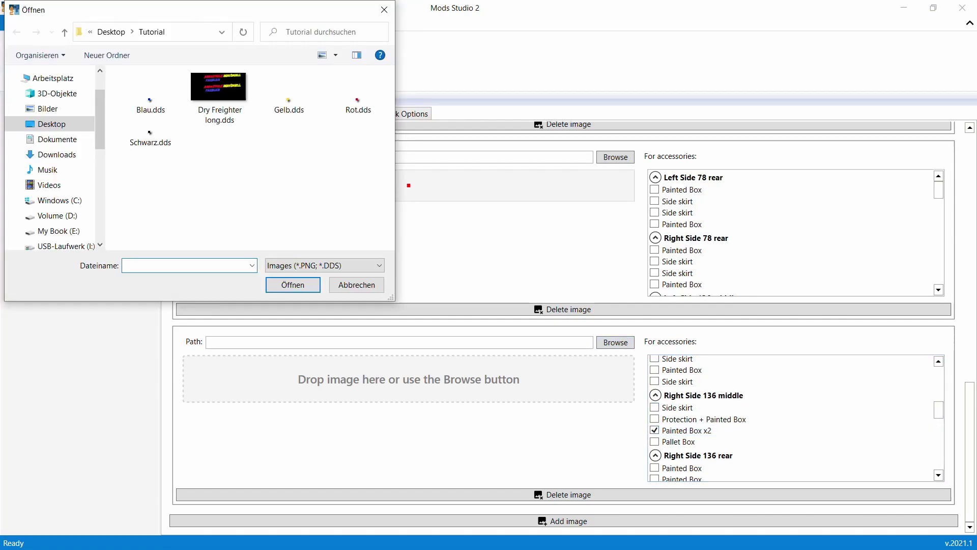
{"action": "left_click", "coordinate": [358, 101]}
{"action": "left_click", "coordinate": [293, 285]}
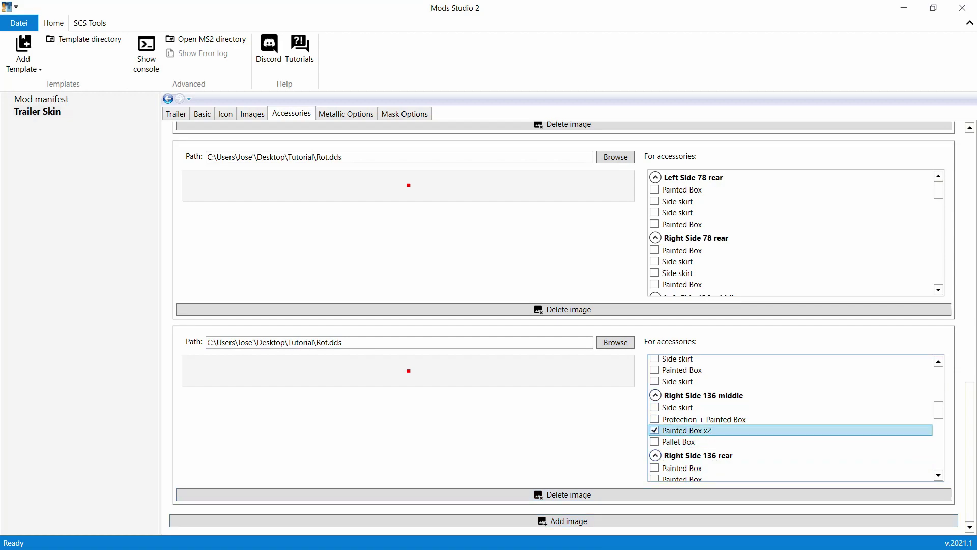
Add an accessory image entry for Pallet Box under Left Side 136 middle, using Schwarz.dds.
{"action": "mouse_move", "coordinate": [679, 442]}
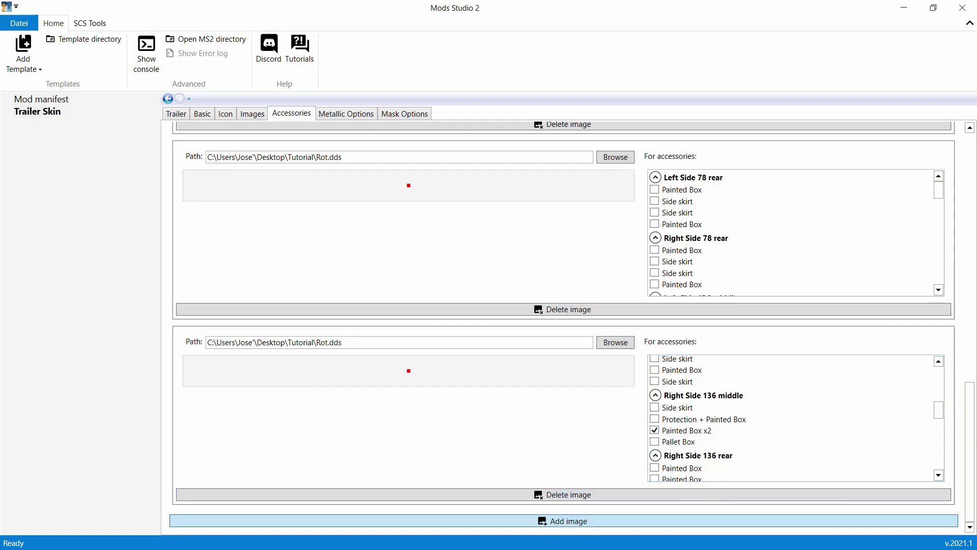
{"action": "left_click", "coordinate": [563, 520]}
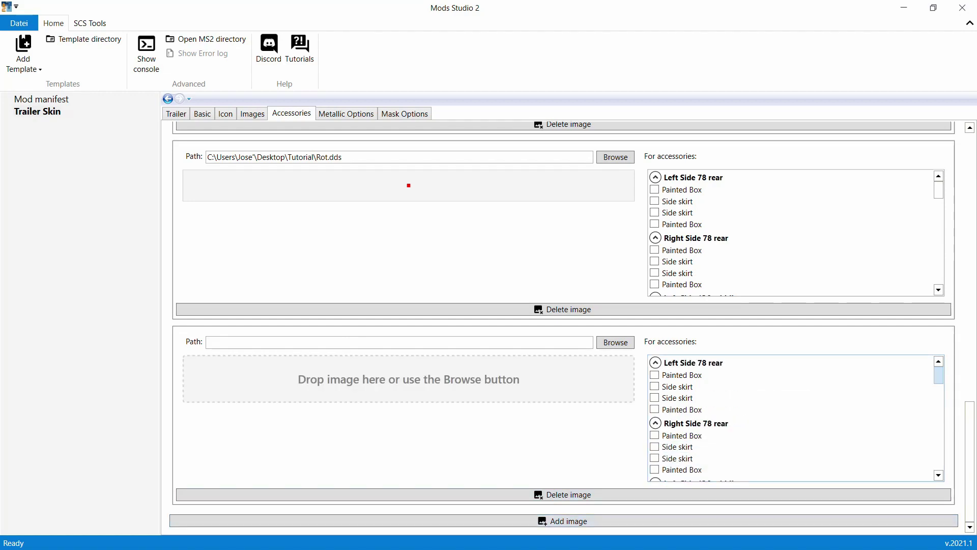
{"action": "scroll", "coordinate": [938, 387], "scroll_direction": "down", "scroll_amount": 3}
{"action": "scroll", "coordinate": [794, 417], "scroll_direction": "down", "scroll_amount": 2}
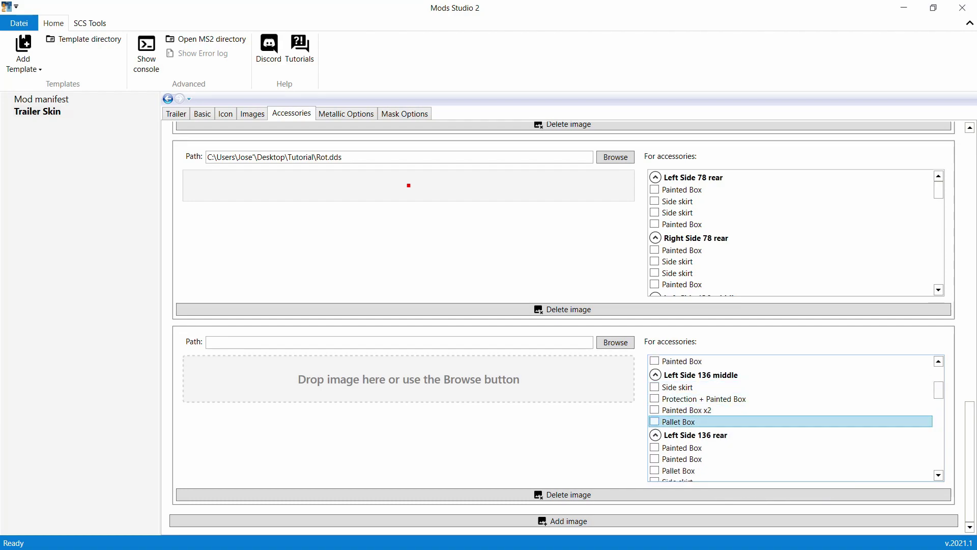
{"action": "left_click", "coordinate": [654, 421]}
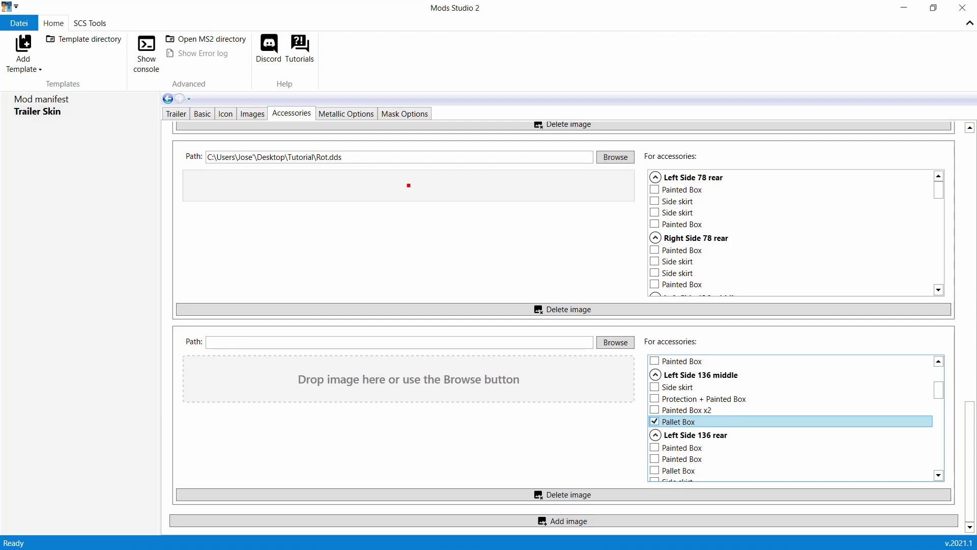
{"action": "mouse_move", "coordinate": [725, 422]}
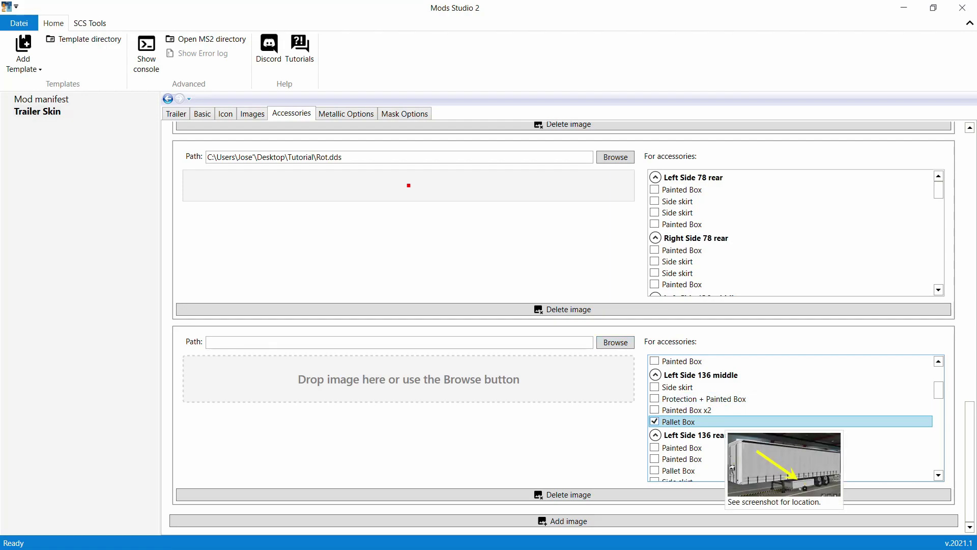
{"action": "left_click", "coordinate": [615, 342]}
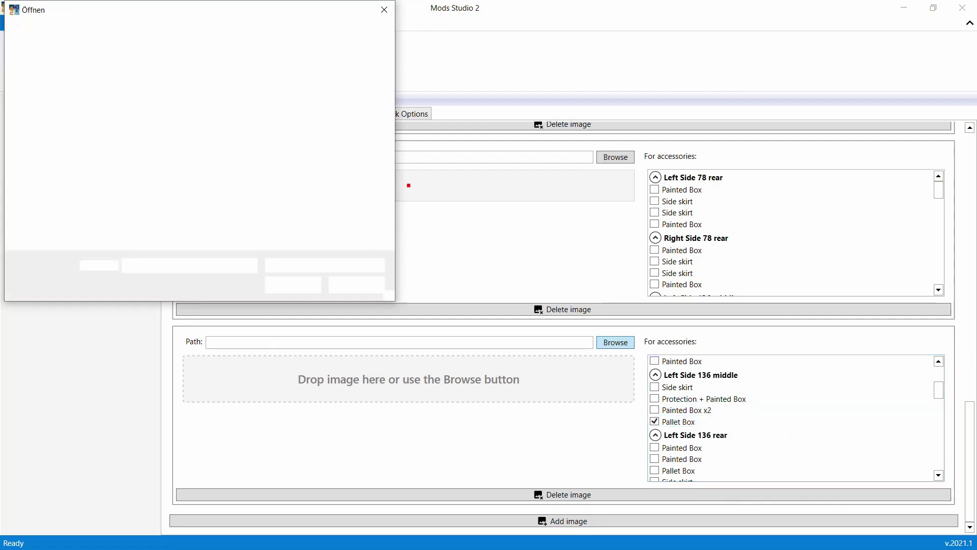
{"action": "left_click", "coordinate": [150, 138]}
{"action": "left_click", "coordinate": [293, 284]}
{"action": "key", "text": "Return"}
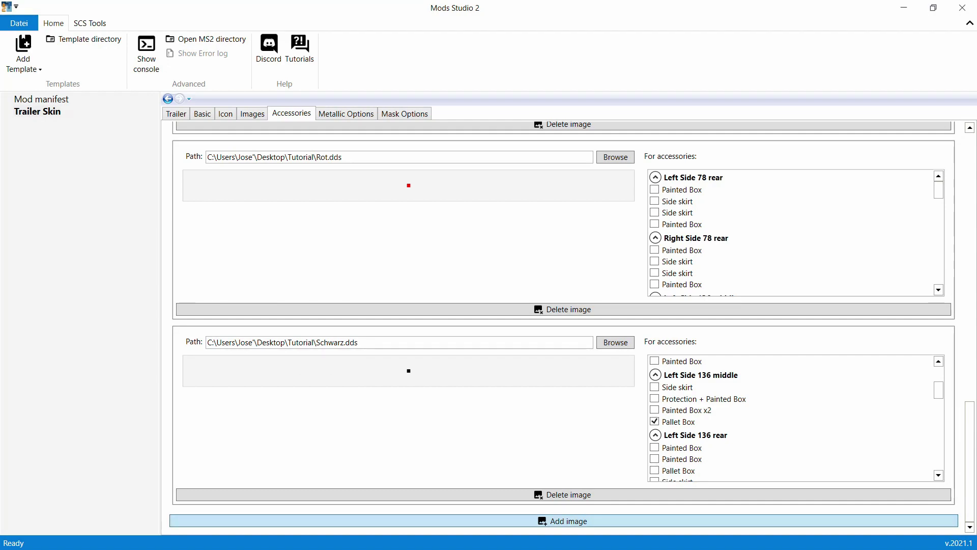
Add an accessory image entry for Pallet Box under Right Side 136 middle, using Schwarz.dds.
{"action": "left_click", "coordinate": [563, 520]}
{"action": "left_click_drag", "start_coordinate": [938, 375], "coordinate": [937, 377]}
{"action": "scroll", "coordinate": [794, 417], "scroll_direction": "down", "scroll_amount": 5}
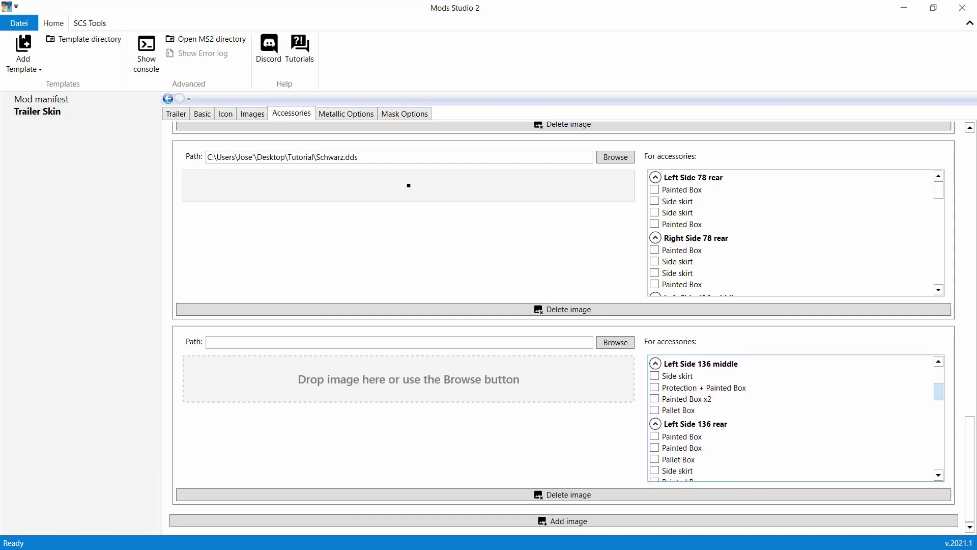
{"action": "scroll", "coordinate": [793, 417], "scroll_direction": "down", "scroll_amount": 5}
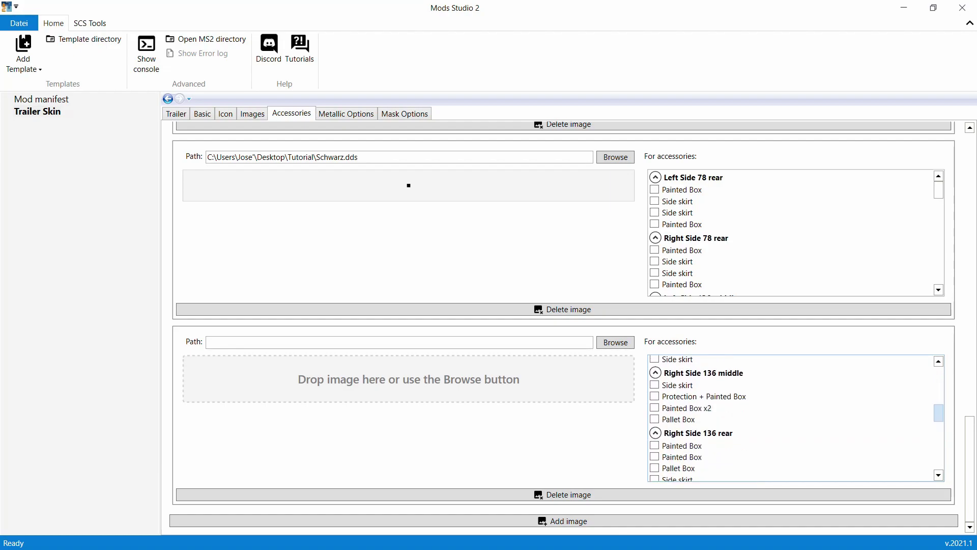
{"action": "left_click", "coordinate": [654, 419]}
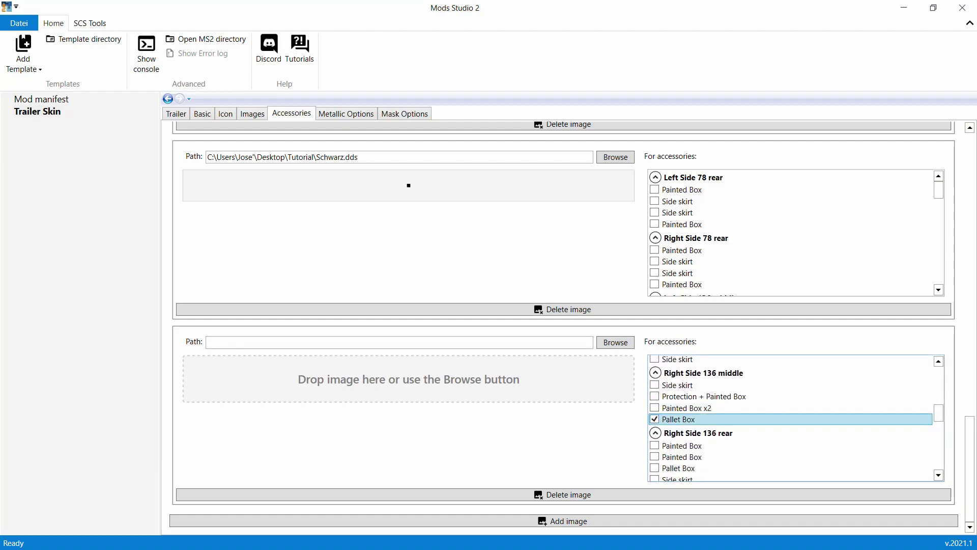
{"action": "left_click", "coordinate": [615, 342]}
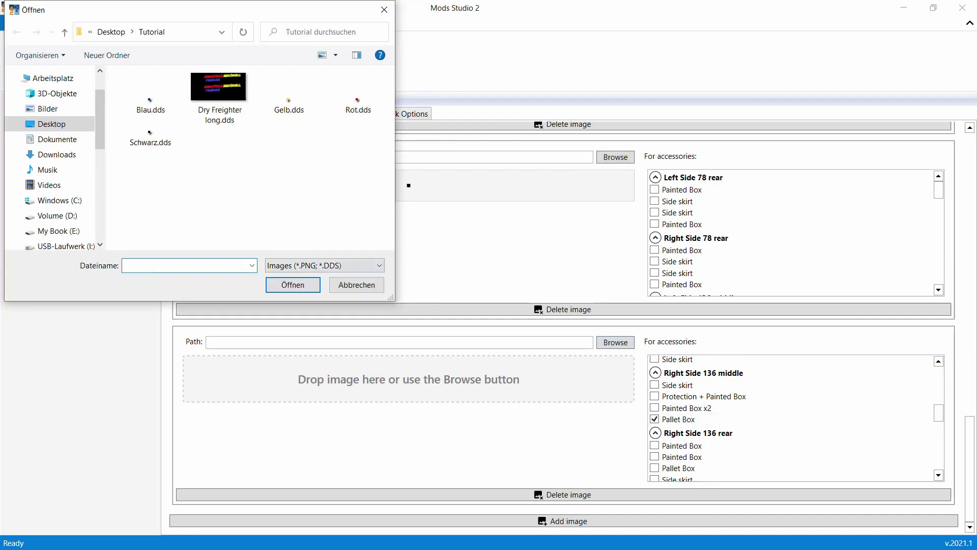
{"action": "left_click", "coordinate": [150, 138]}
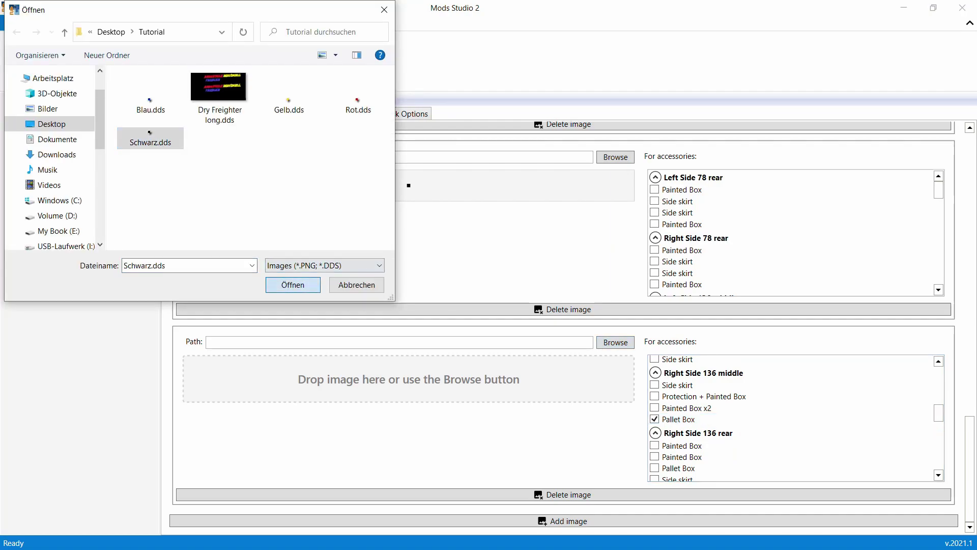
{"action": "left_click", "coordinate": [273, 284]}
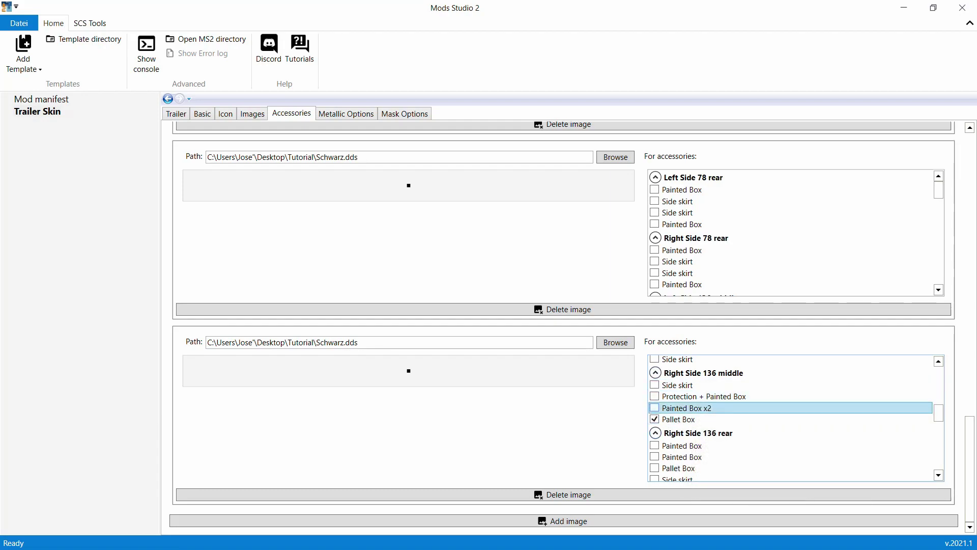
Add an accessory image entry for the first Painted Box under Left Side 136 rear, using Blau.dds.
{"action": "mouse_move", "coordinate": [677, 385]}
{"action": "mouse_move", "coordinate": [680, 407]}
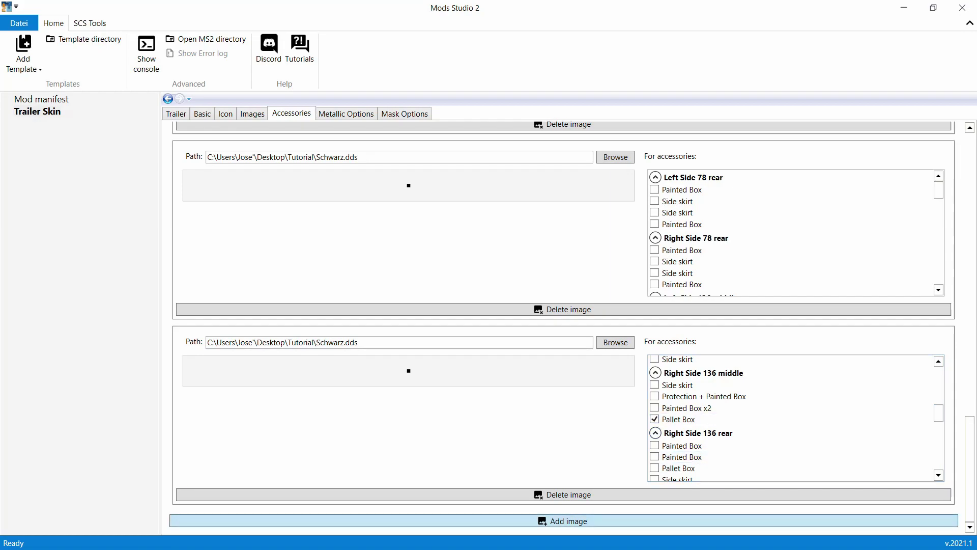
{"action": "left_click", "coordinate": [564, 521]}
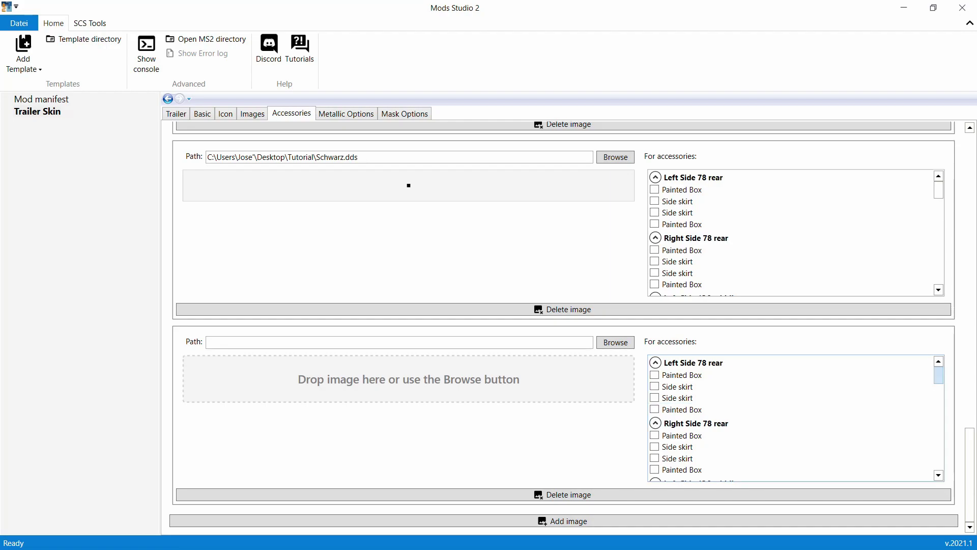
{"action": "scroll", "coordinate": [794, 417], "scroll_direction": "down", "scroll_amount": 3}
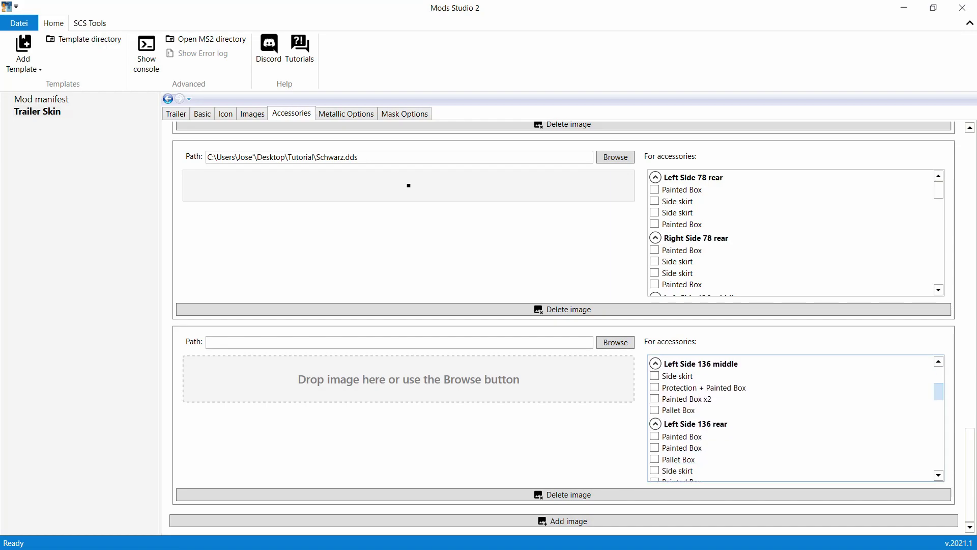
{"action": "left_click_drag", "start_coordinate": [938, 392], "coordinate": [938, 392]}
{"action": "mouse_move", "coordinate": [689, 428]}
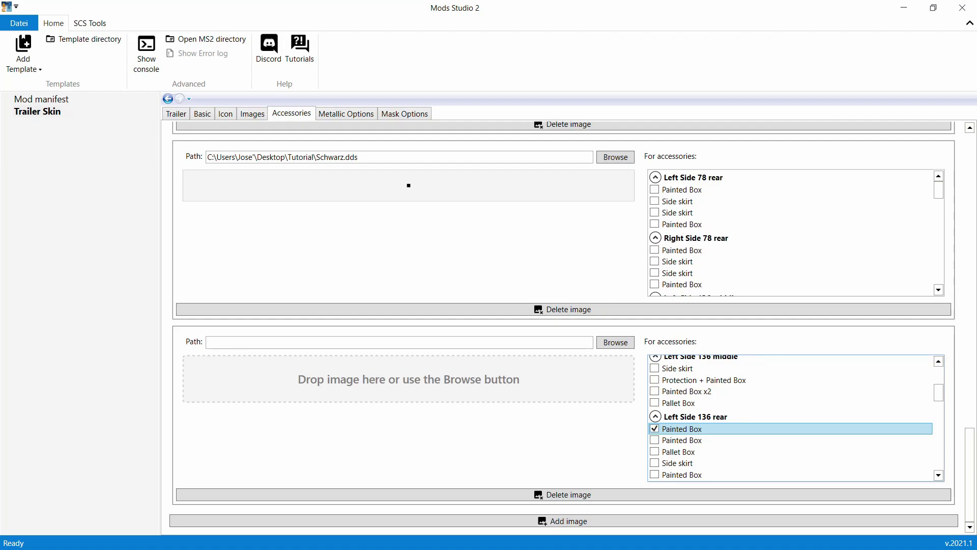
{"action": "left_click", "coordinate": [615, 342]}
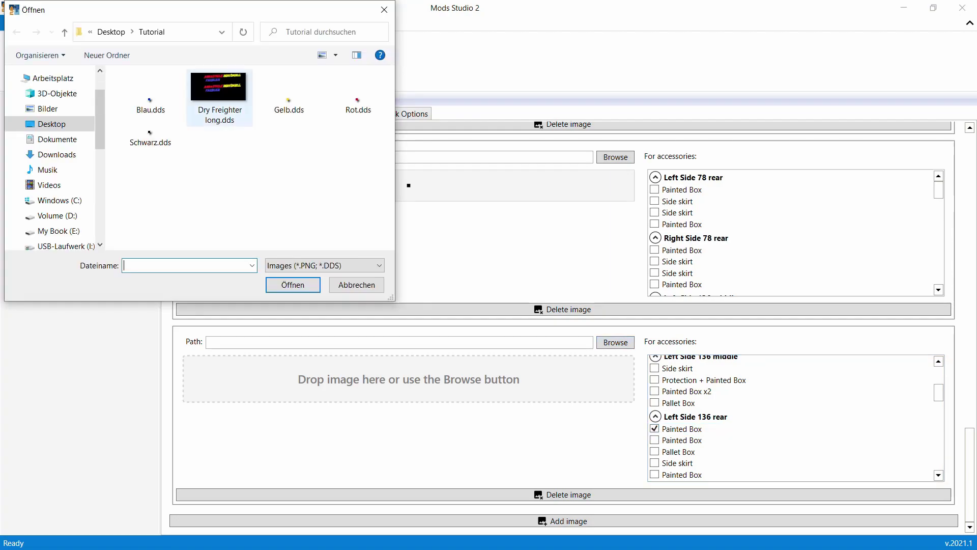
{"action": "left_click", "coordinate": [150, 94]}
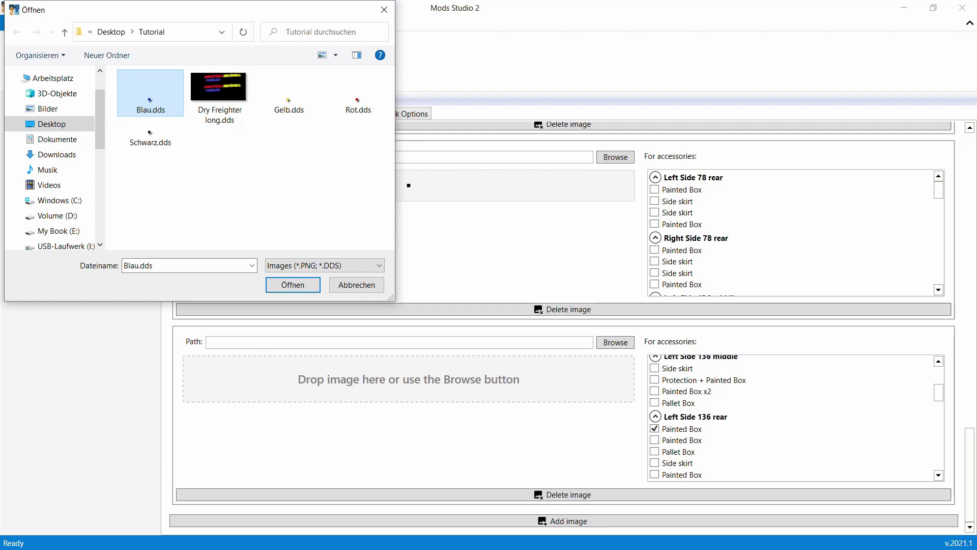
{"action": "left_click", "coordinate": [292, 285]}
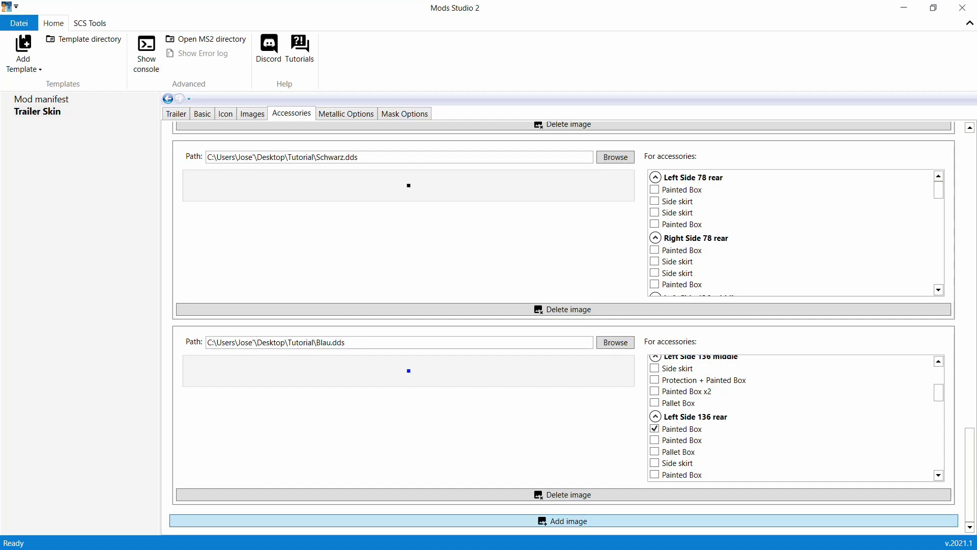
Add an accessory image entry for the first Painted Box under Right Side 136 rear, using Blau.dds.
{"action": "left_click", "coordinate": [569, 521]}
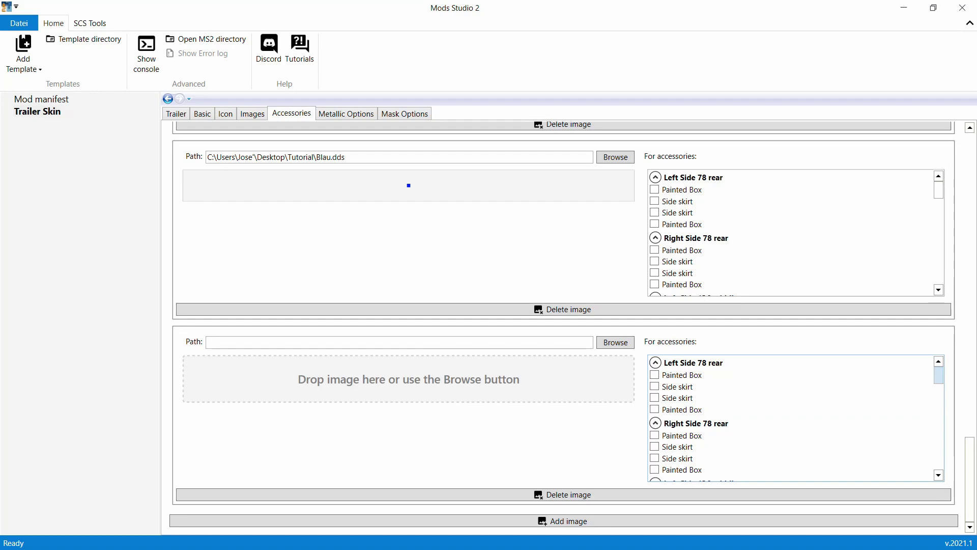
{"action": "left_click_drag", "start_coordinate": [937, 375], "coordinate": [938, 391]}
{"action": "scroll", "coordinate": [938, 397], "scroll_direction": "down", "scroll_amount": 5}
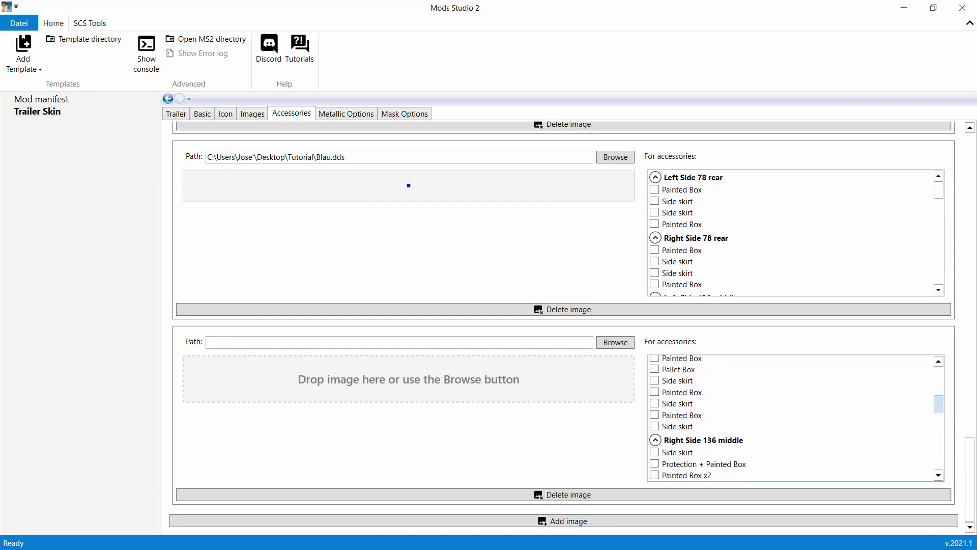
{"action": "scroll", "coordinate": [938, 404], "scroll_direction": "down", "scroll_amount": 5}
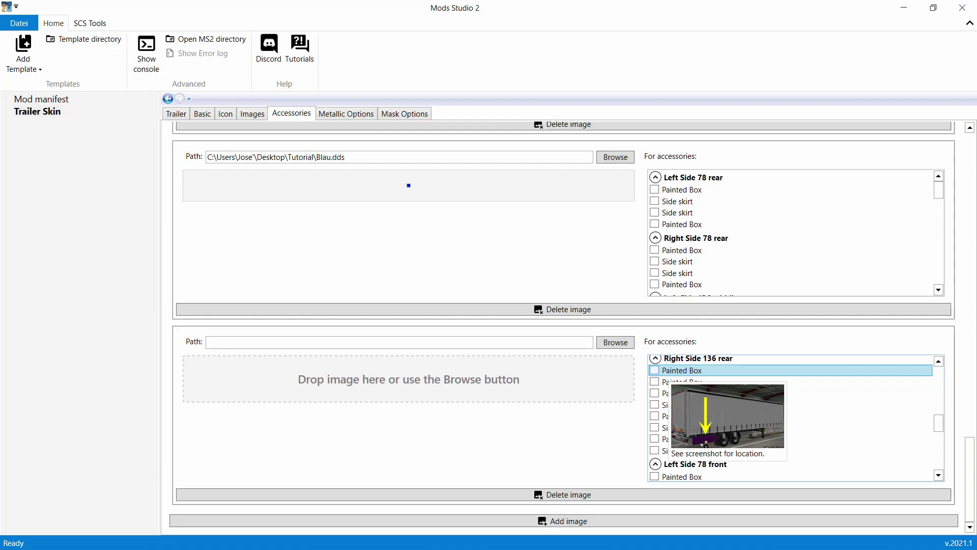
{"action": "left_click", "coordinate": [667, 370]}
{"action": "left_click", "coordinate": [615, 342]}
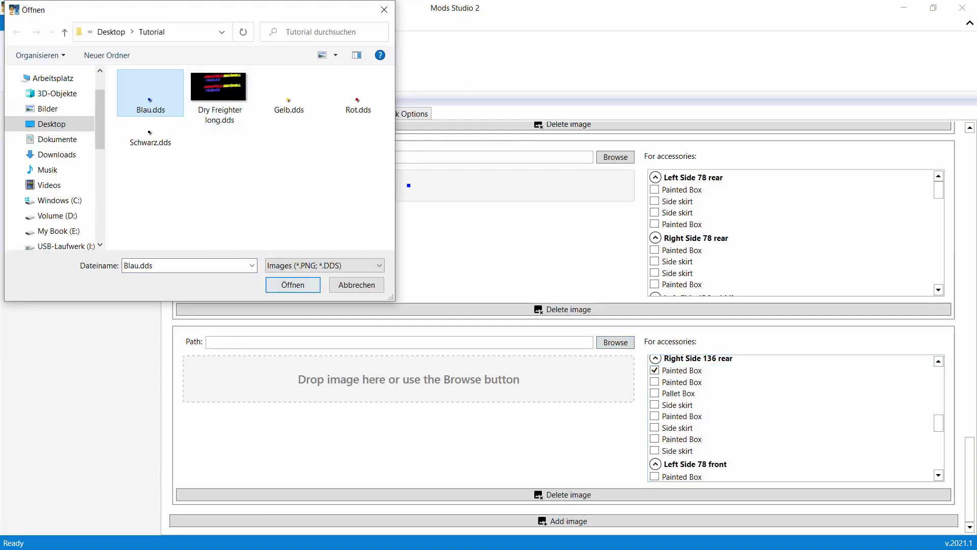
{"action": "left_click", "coordinate": [292, 284]}
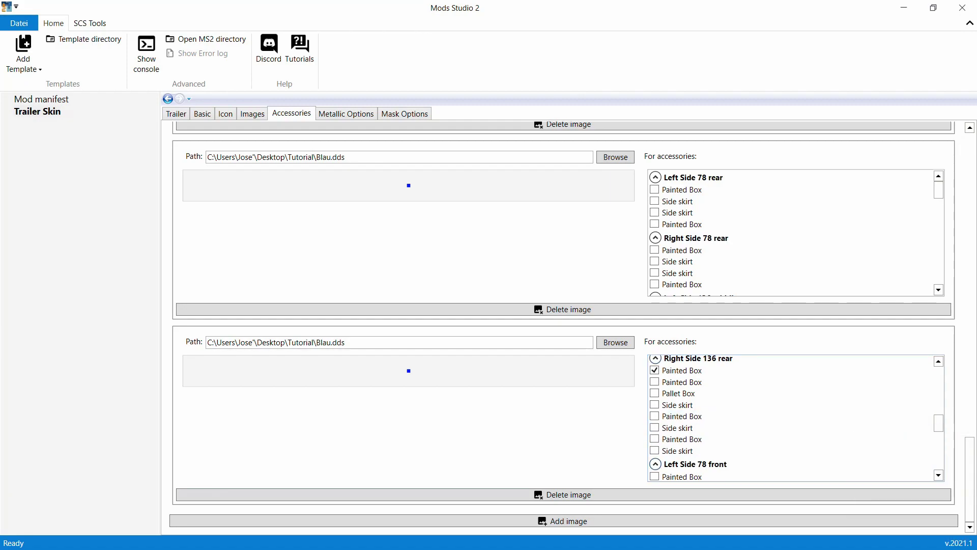
Add an accessory image entry for the second Painted Box under Left Side 136 rear, using Gelb.dds.
{"action": "left_click", "coordinate": [568, 520]}
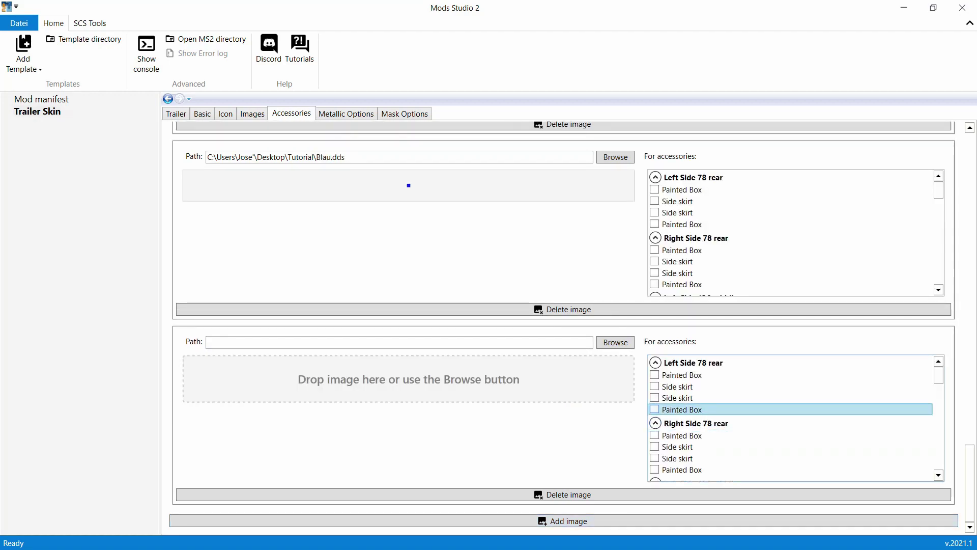
{"action": "scroll", "coordinate": [794, 417], "scroll_direction": "down", "scroll_amount": 10}
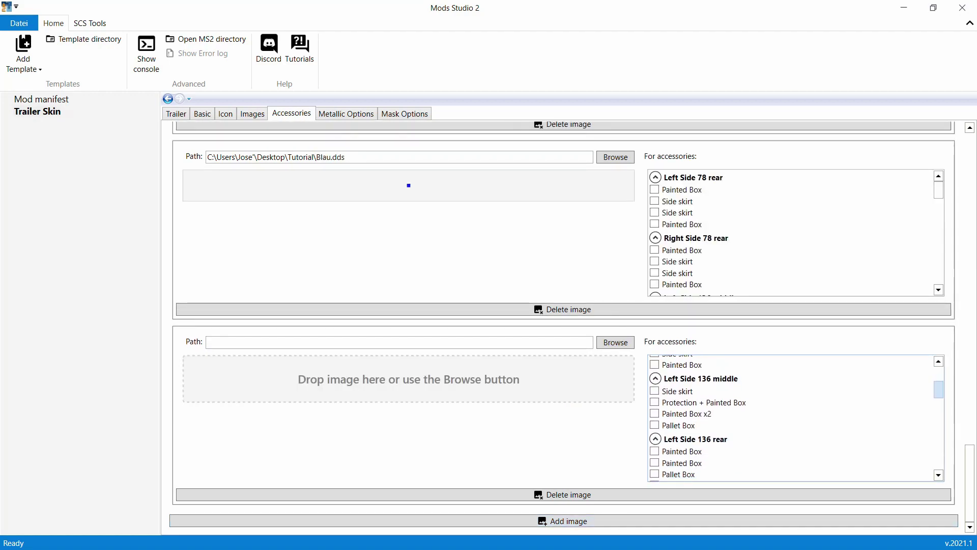
{"action": "mouse_move", "coordinate": [698, 410]}
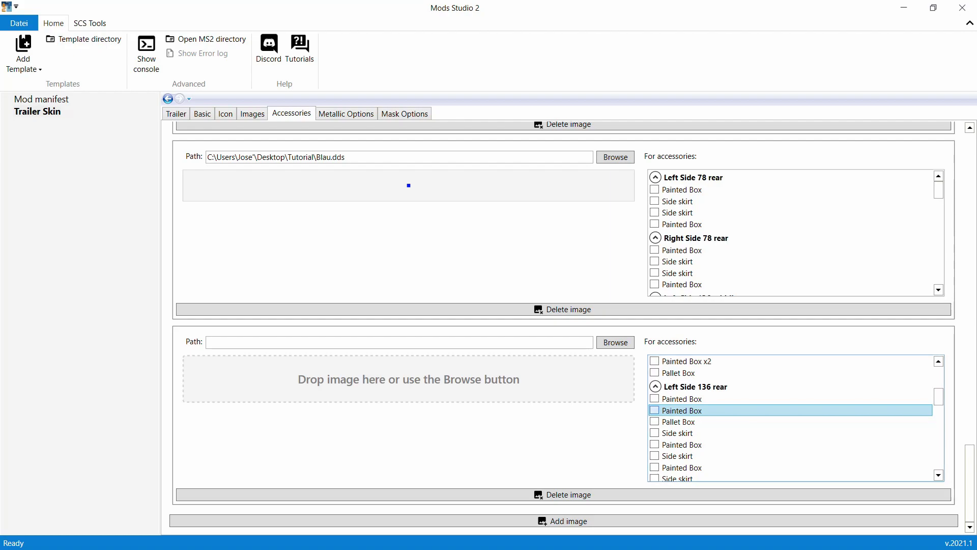
{"action": "left_click", "coordinate": [615, 342]}
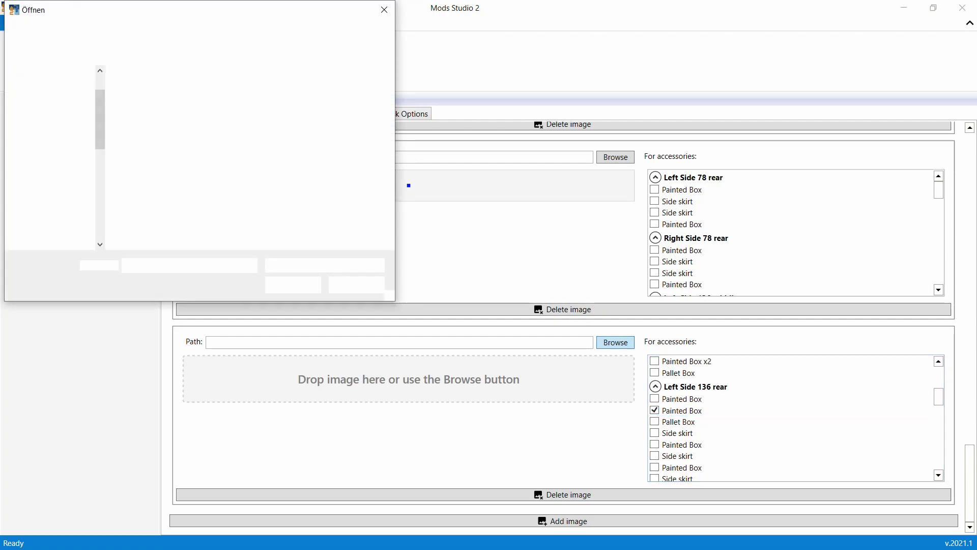
{"action": "left_click", "coordinate": [289, 97]}
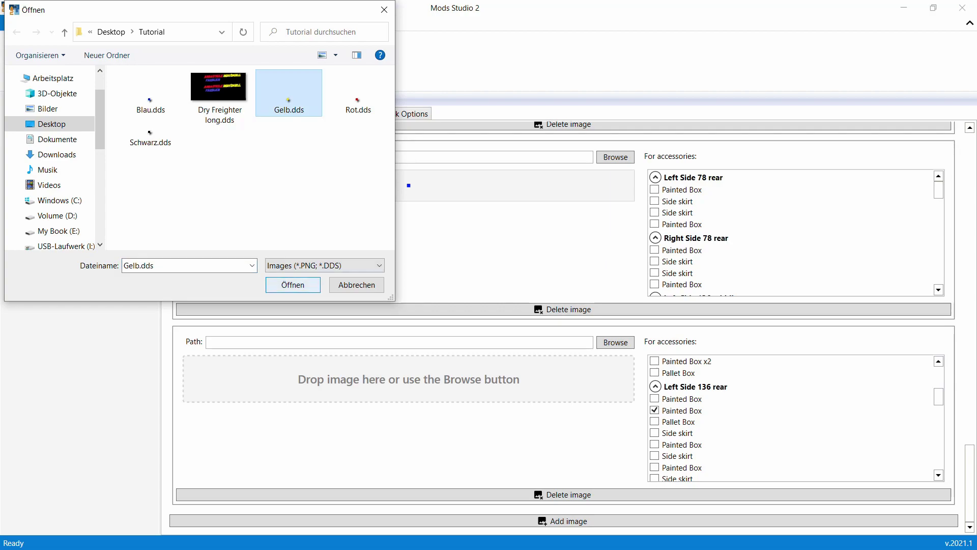
{"action": "left_click", "coordinate": [293, 285]}
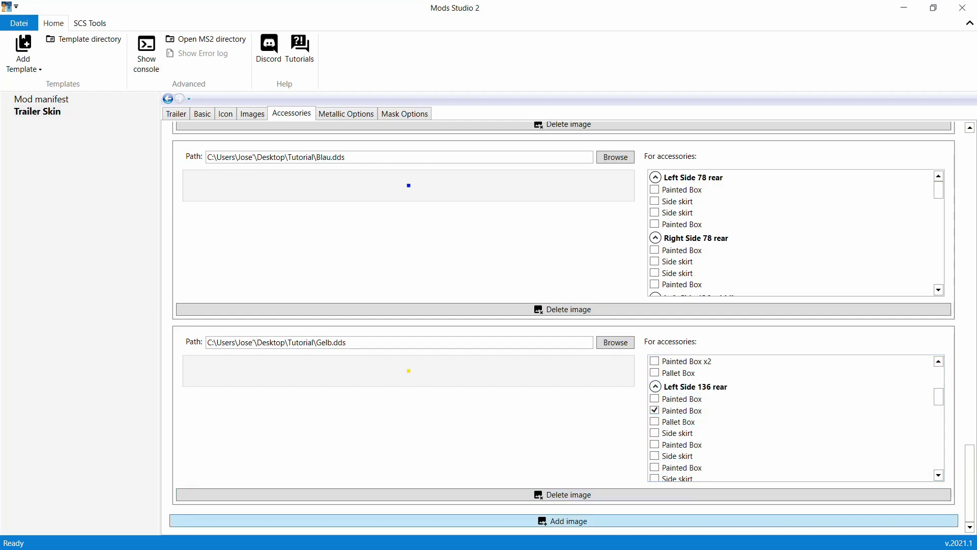
Add an accessory image entry for the second Painted Box under Right Side 136 rear, using Gelb.dds.
{"action": "left_click", "coordinate": [568, 520]}
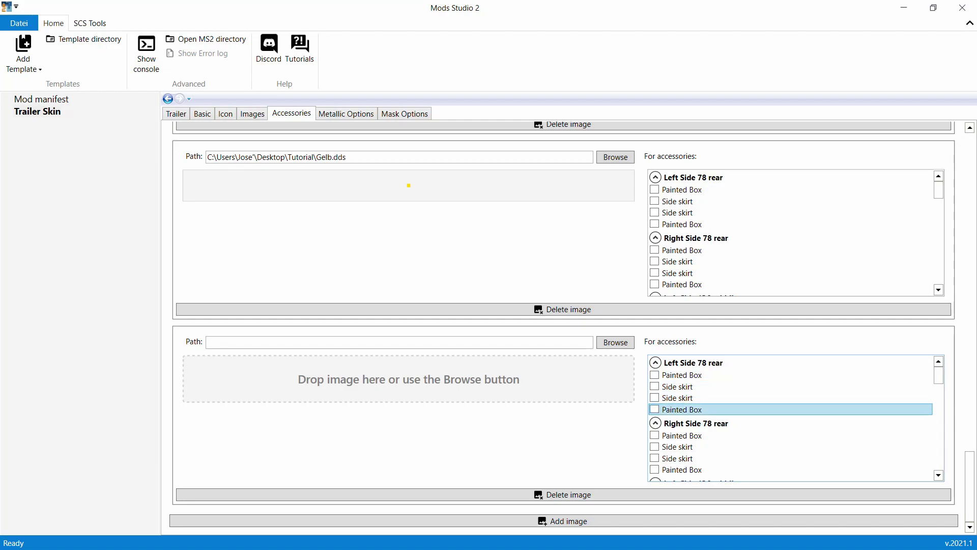
{"action": "scroll", "coordinate": [764, 407], "scroll_direction": "down", "scroll_amount": 2}
{"action": "scroll", "coordinate": [794, 417], "scroll_direction": "down", "scroll_amount": 5}
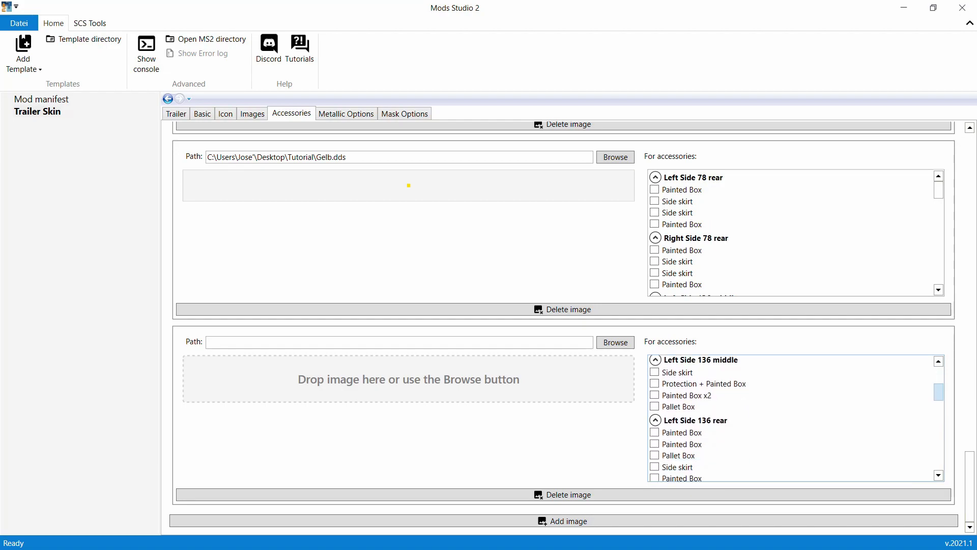
{"action": "scroll", "coordinate": [794, 417], "scroll_direction": "down", "scroll_amount": 3}
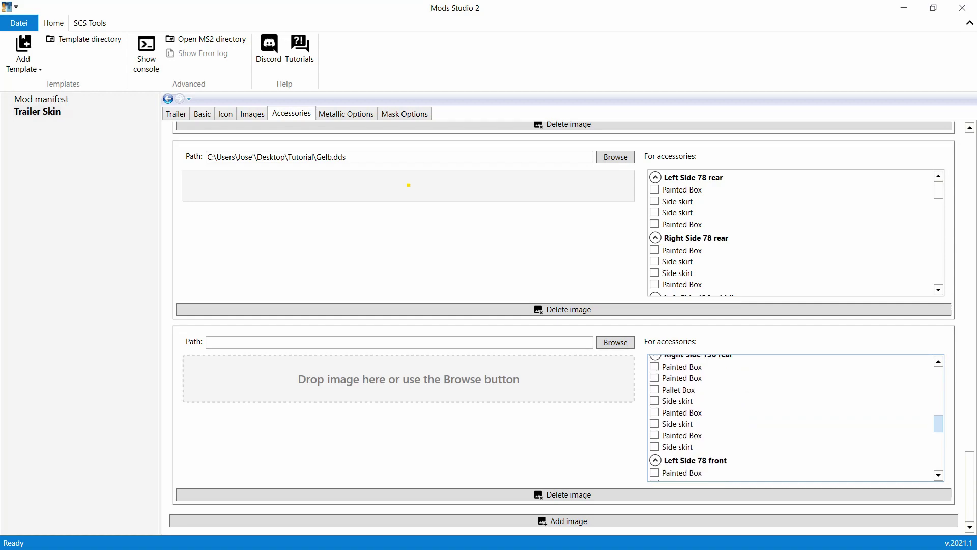
{"action": "scroll", "coordinate": [763, 223], "scroll_direction": "down", "scroll_amount": 5}
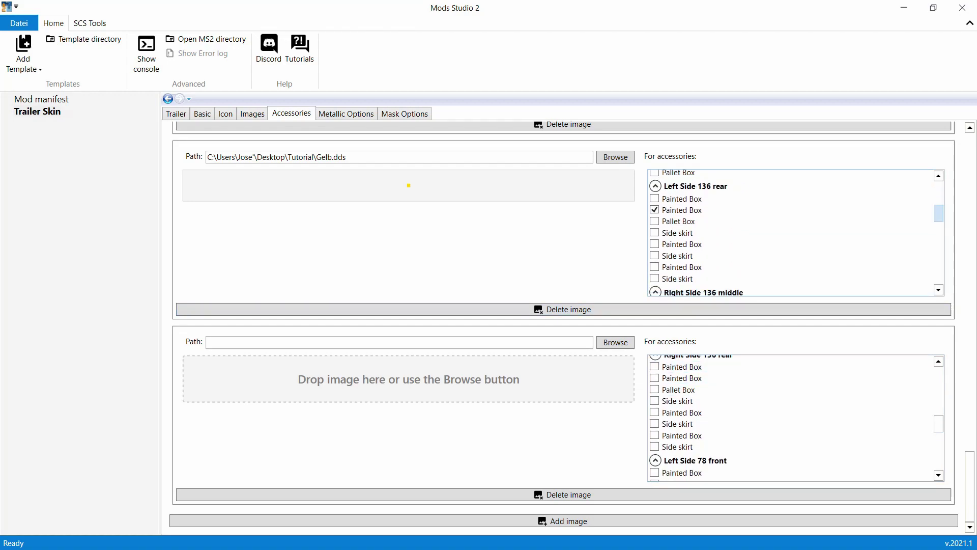
{"action": "scroll", "coordinate": [793, 232], "scroll_direction": "down", "scroll_amount": 3}
{"action": "scroll", "coordinate": [793, 233], "scroll_direction": "up", "scroll_amount": 4}
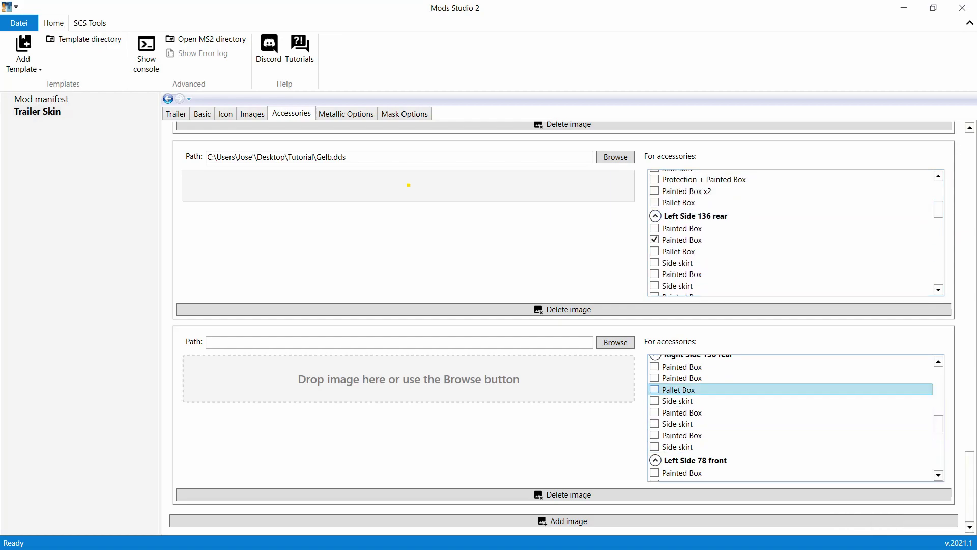
{"action": "scroll", "coordinate": [793, 417], "scroll_direction": "up", "scroll_amount": 1}
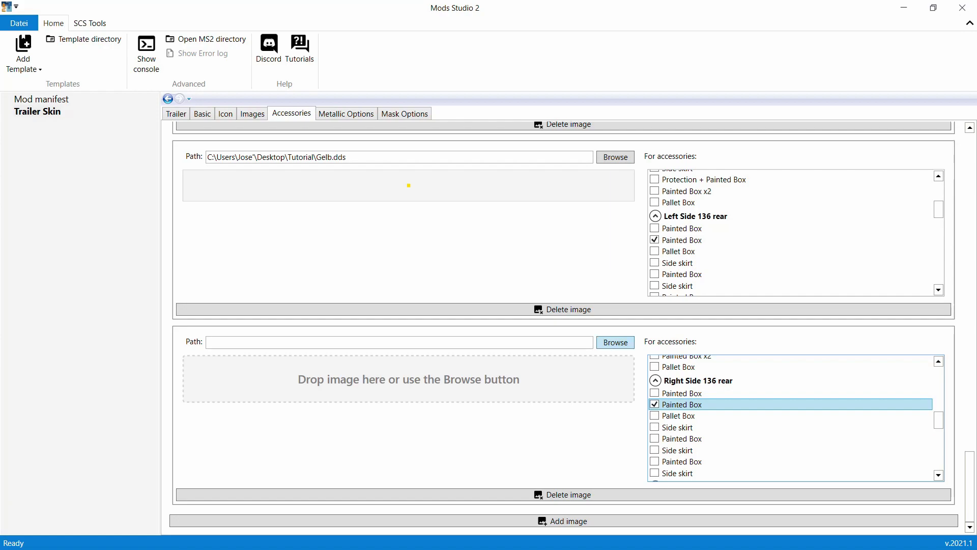
{"action": "left_click", "coordinate": [615, 342]}
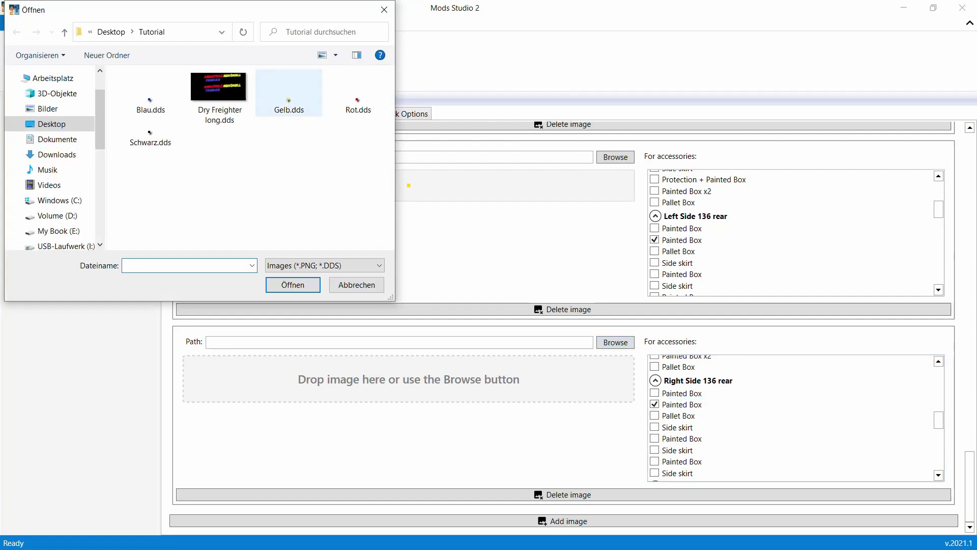
{"action": "left_click", "coordinate": [289, 94]}
{"action": "left_click", "coordinate": [292, 285]}
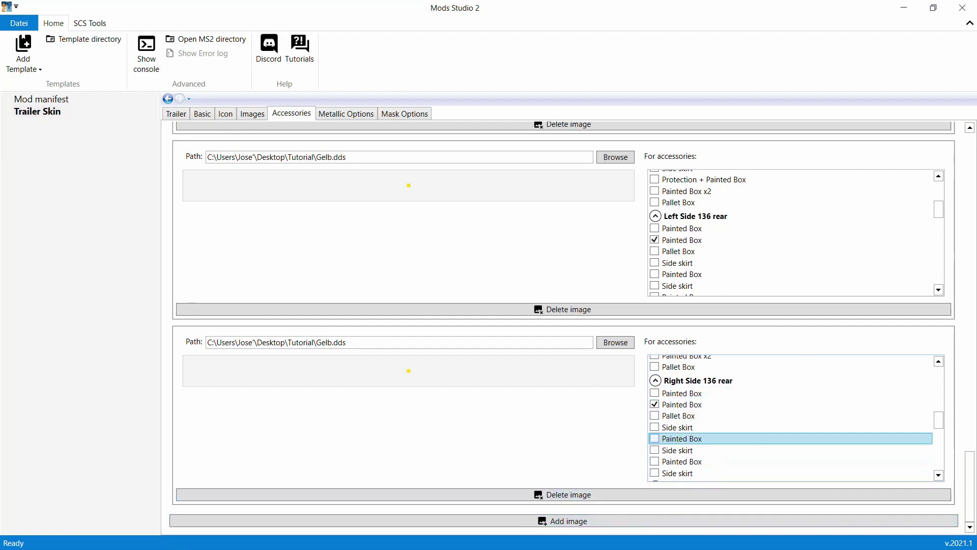
{"action": "mouse_move", "coordinate": [682, 438]}
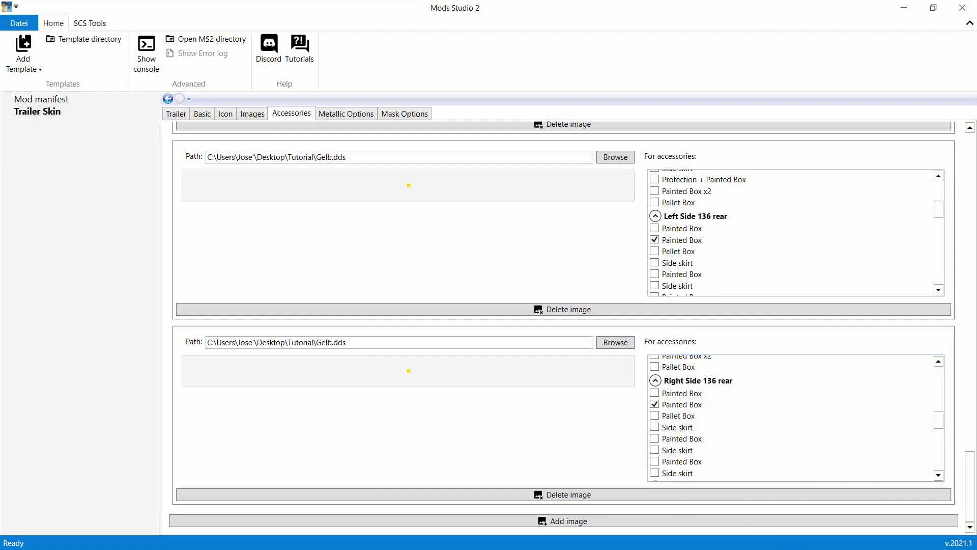
Add an accessory image entry for Thermo Box Cooler (refeer) under Body Front, using Blau.dds.
{"action": "left_click", "coordinate": [563, 520]}
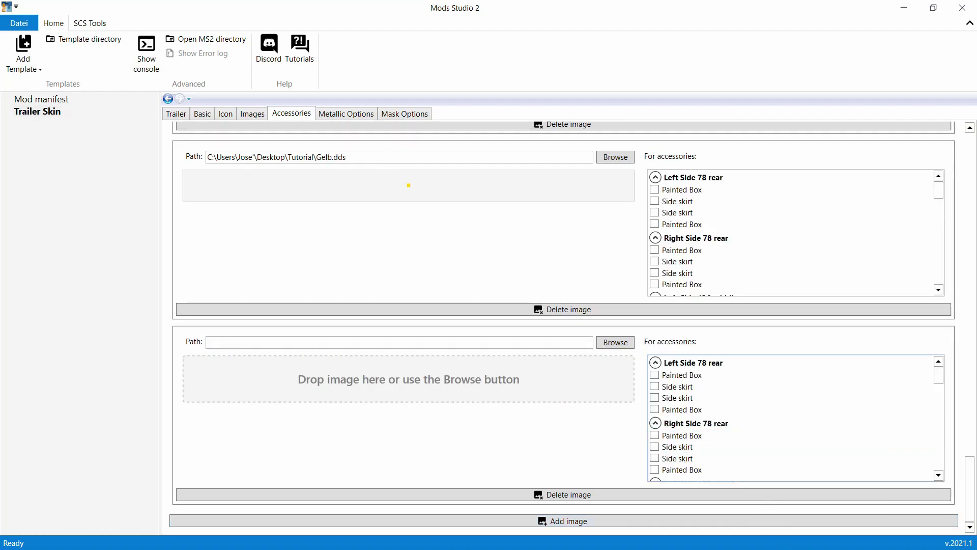
{"action": "left_click_drag", "start_coordinate": [938, 375], "coordinate": [937, 460]}
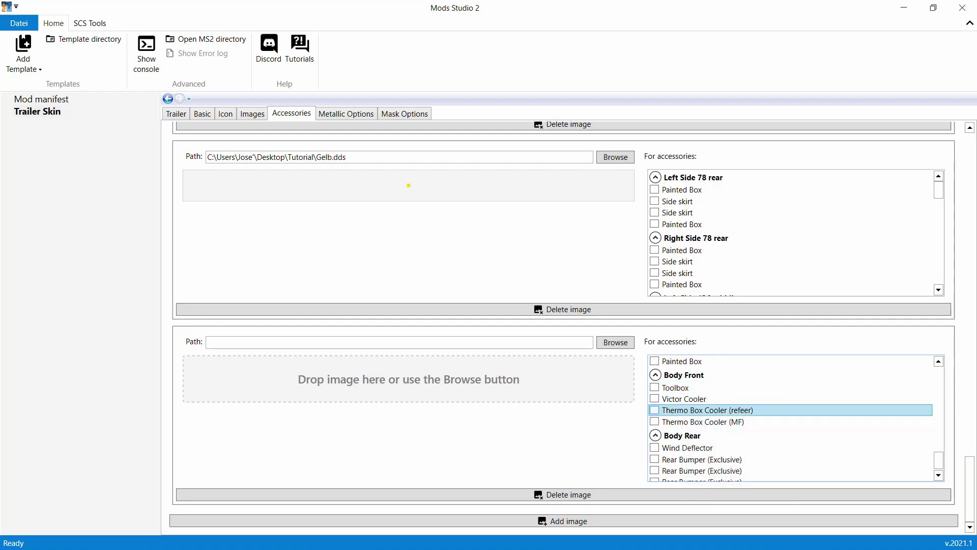
{"action": "left_click", "coordinate": [654, 410]}
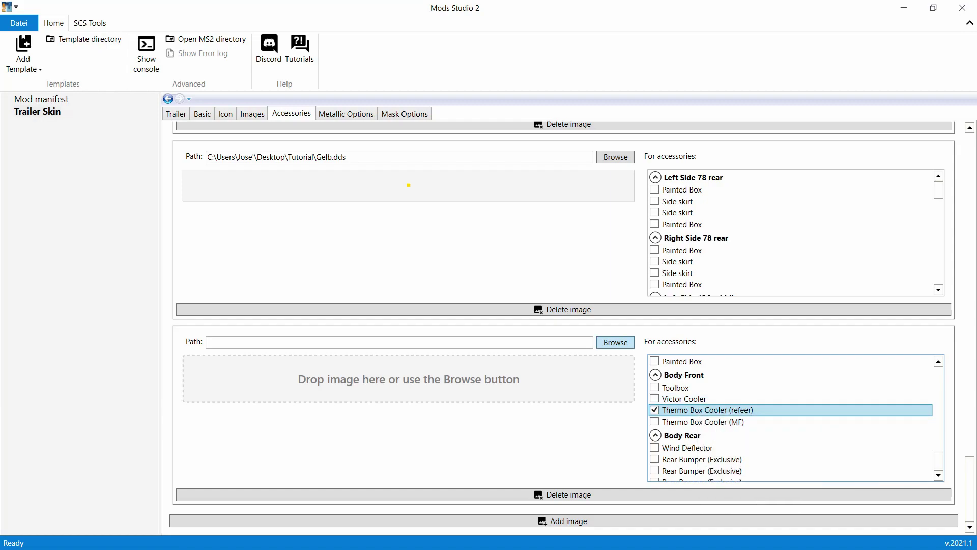
{"action": "left_click", "coordinate": [615, 342]}
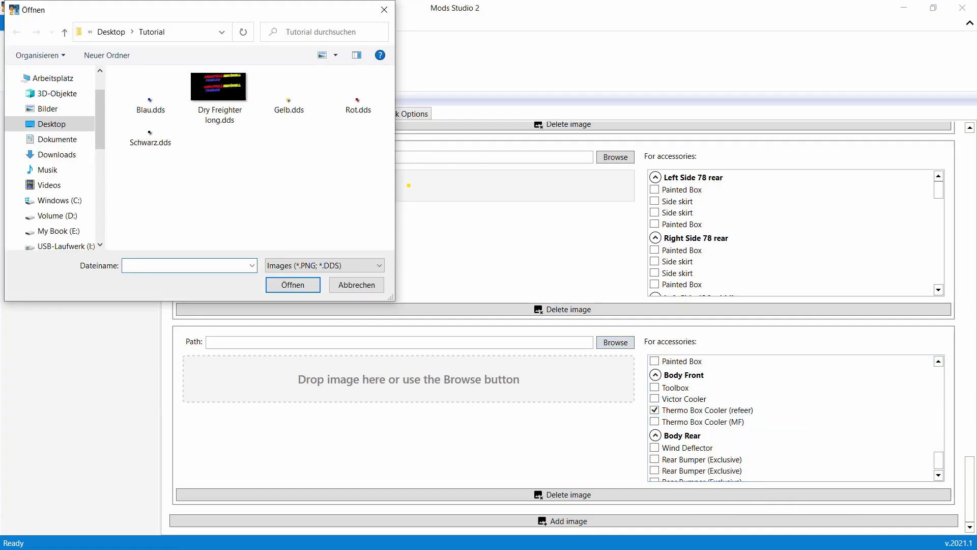
{"action": "left_click", "coordinate": [150, 93]}
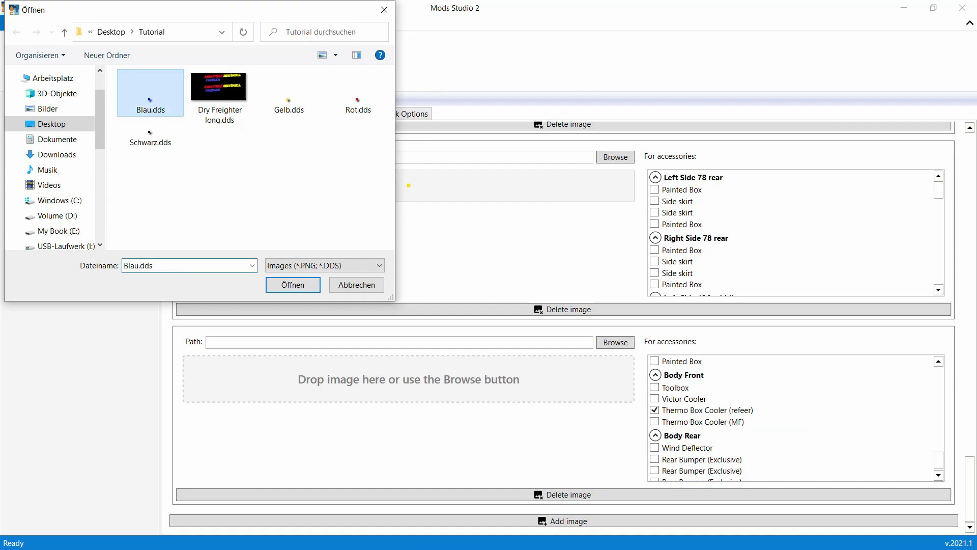
{"action": "left_click", "coordinate": [293, 284]}
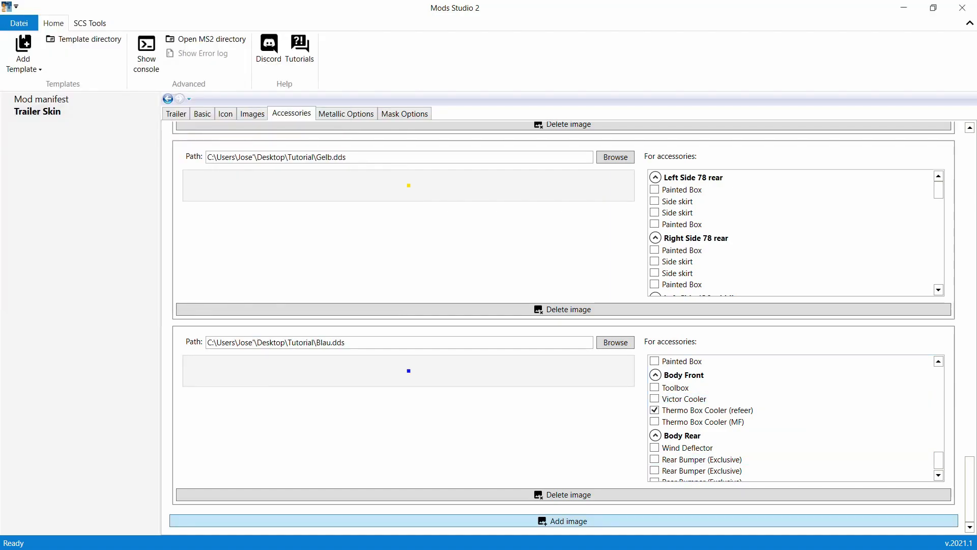
Add an accessory image entry for all three Rear Bumper (Exclusive) accessories under Body Rear, using Rot.dds.
{"action": "left_click", "coordinate": [569, 521]}
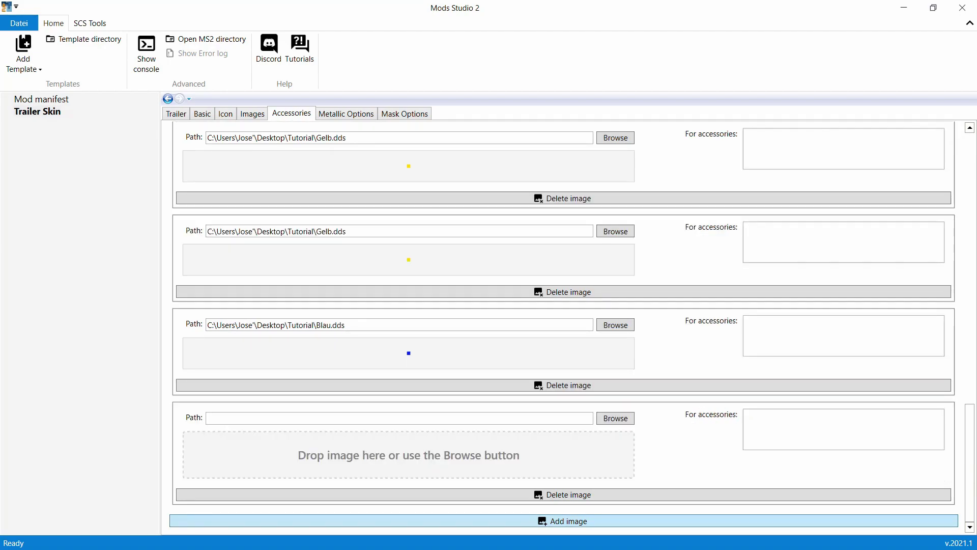
{"action": "scroll", "coordinate": [788, 397], "scroll_direction": "down", "scroll_amount": 5}
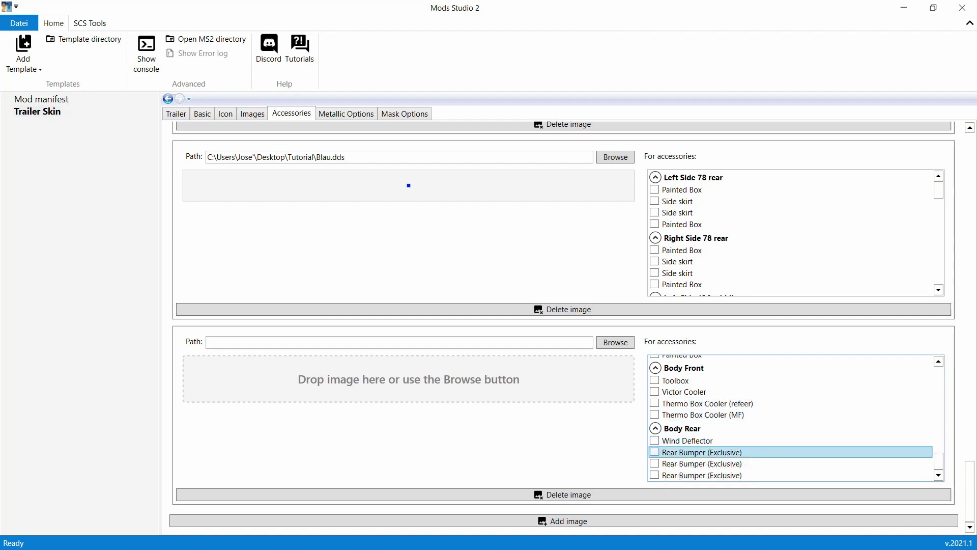
{"action": "left_click", "coordinate": [655, 452]}
{"action": "left_click", "coordinate": [655, 463]}
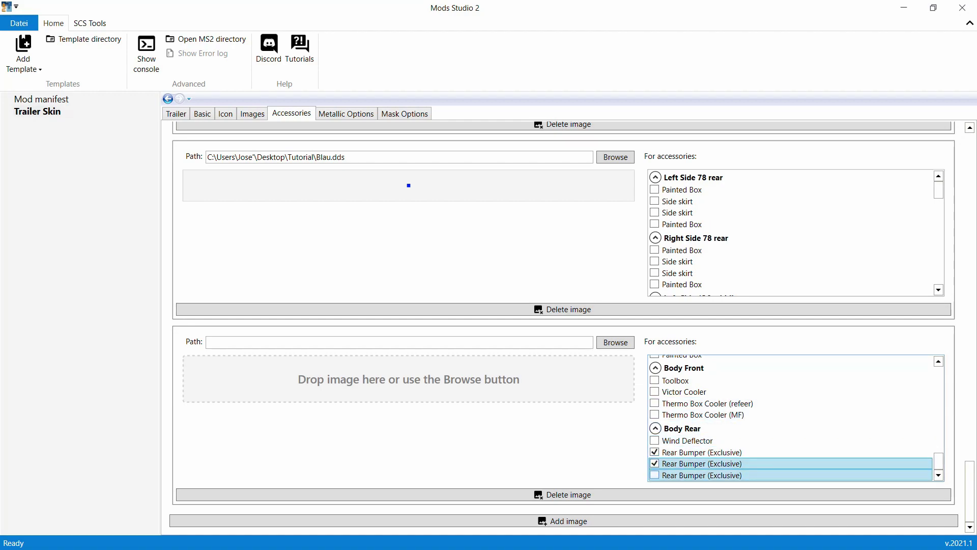
{"action": "left_click", "coordinate": [655, 475]}
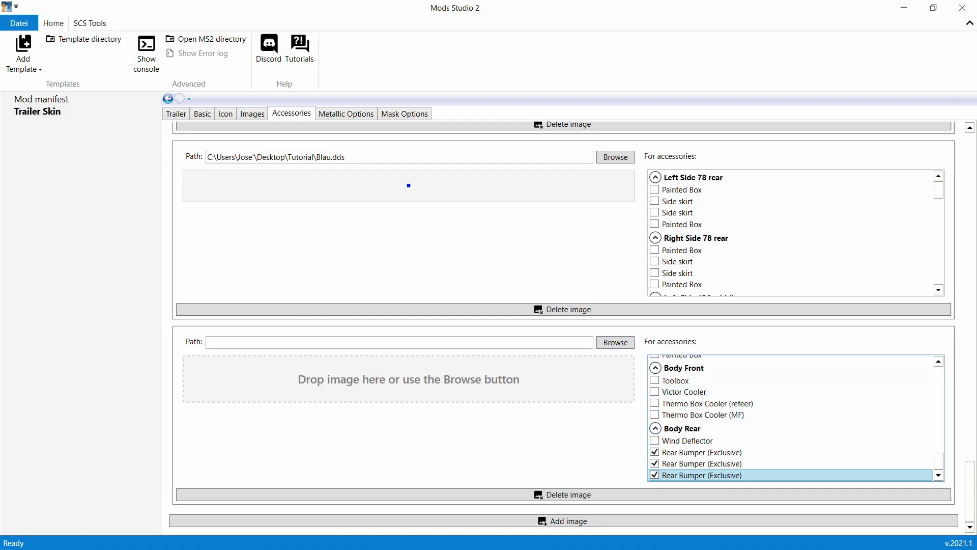
{"action": "left_click", "coordinate": [615, 342]}
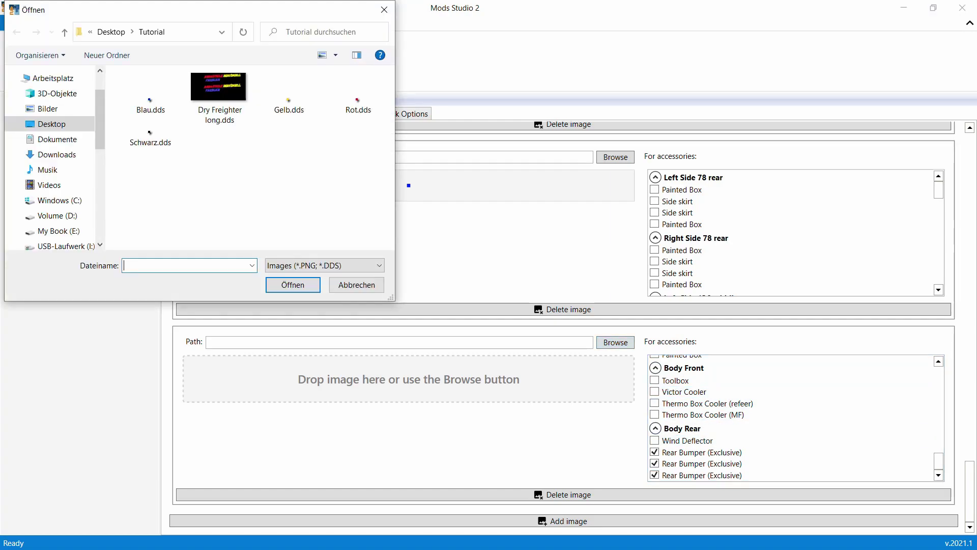
{"action": "left_click", "coordinate": [358, 99]}
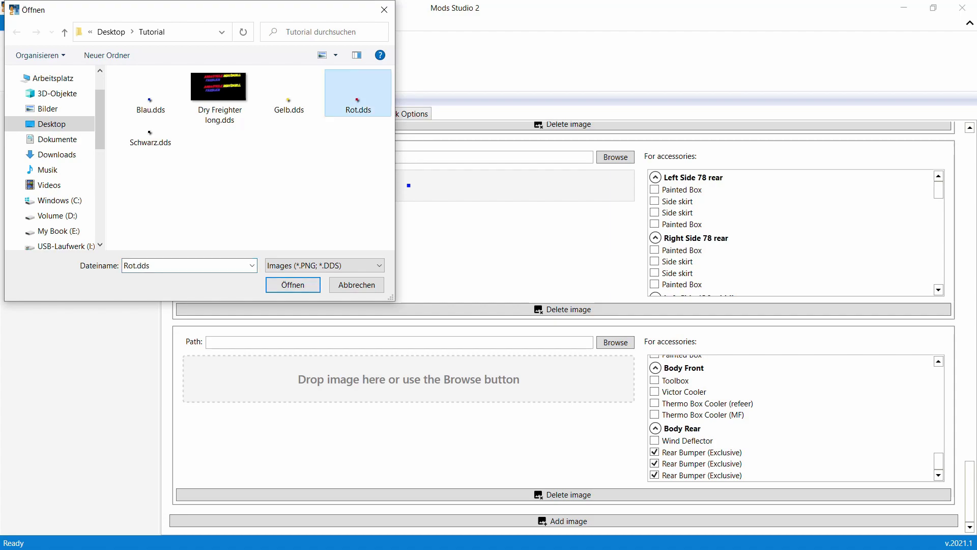
{"action": "left_click", "coordinate": [293, 284]}
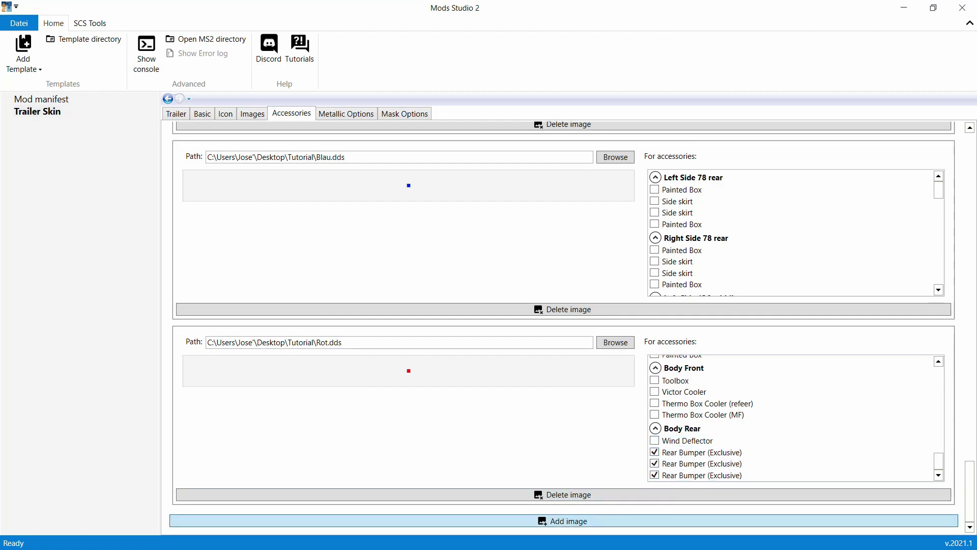
Add an accessory image entry for the Wind Deflector under Body Rear, using Gelb.dds.
{"action": "left_click", "coordinate": [568, 521]}
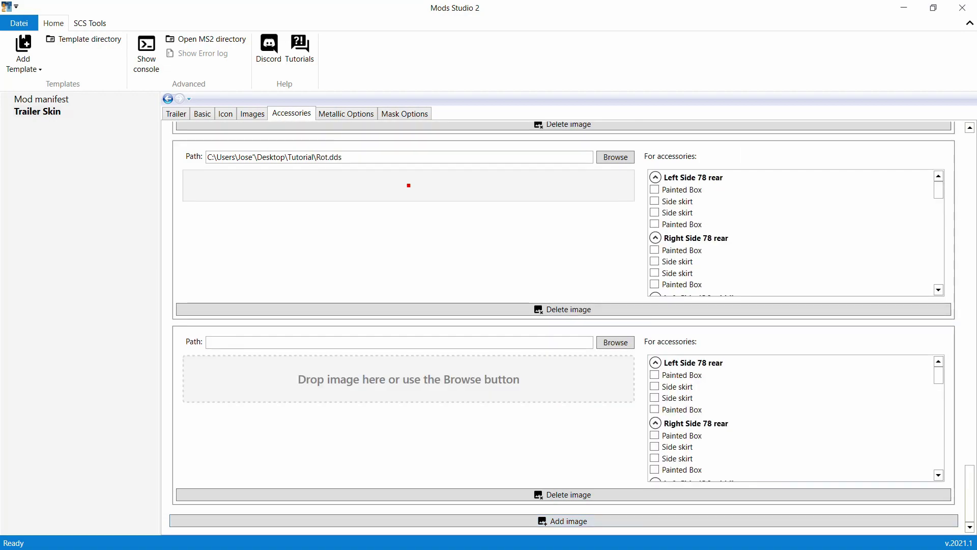
{"action": "scroll", "coordinate": [789, 417], "scroll_direction": "down", "scroll_amount": 10}
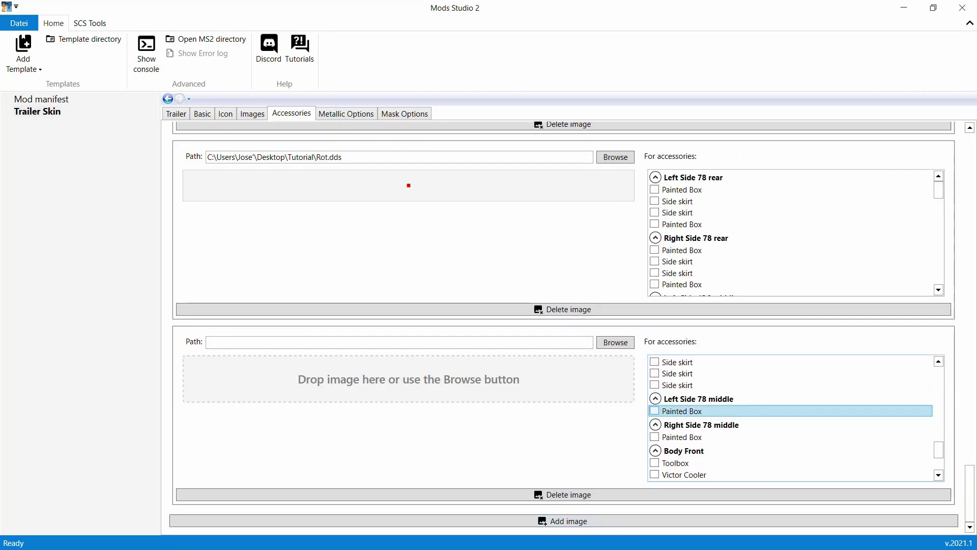
{"action": "left_click", "coordinate": [655, 440]}
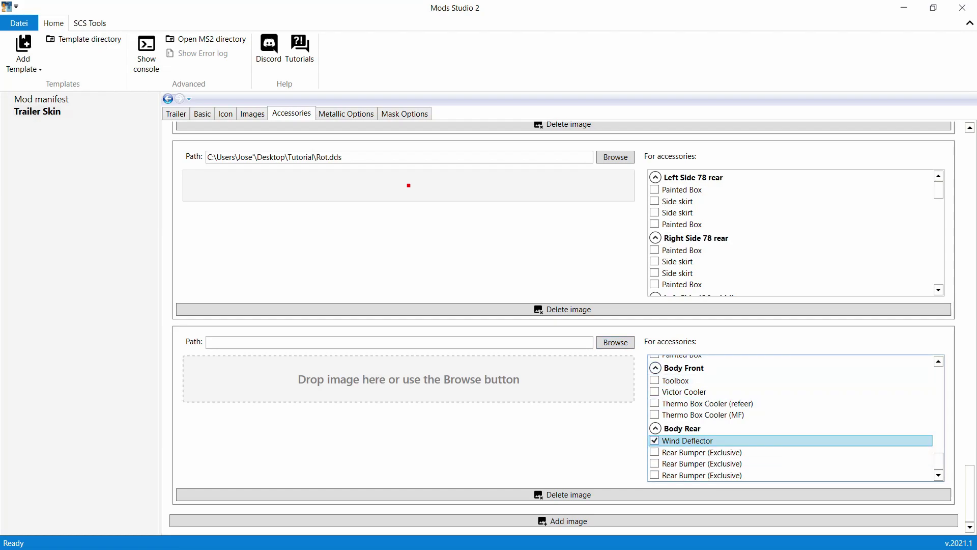
{"action": "mouse_move", "coordinate": [692, 440]}
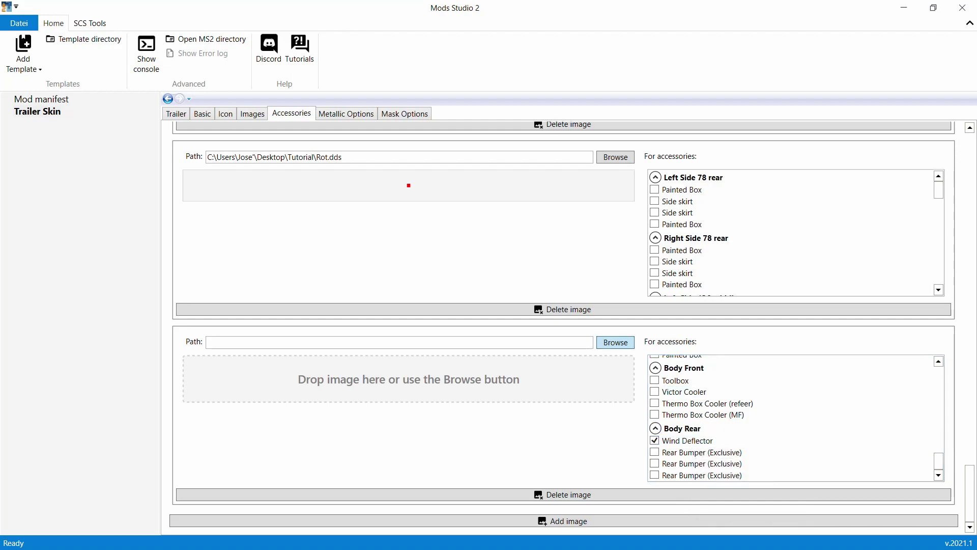
{"action": "left_click", "coordinate": [615, 341]}
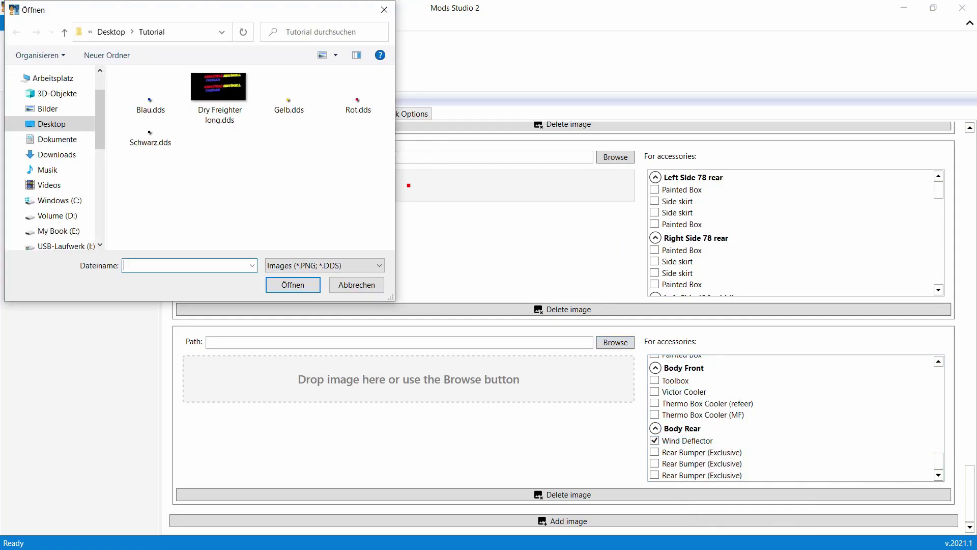
{"action": "left_click", "coordinate": [288, 96]}
{"action": "left_click", "coordinate": [293, 284]}
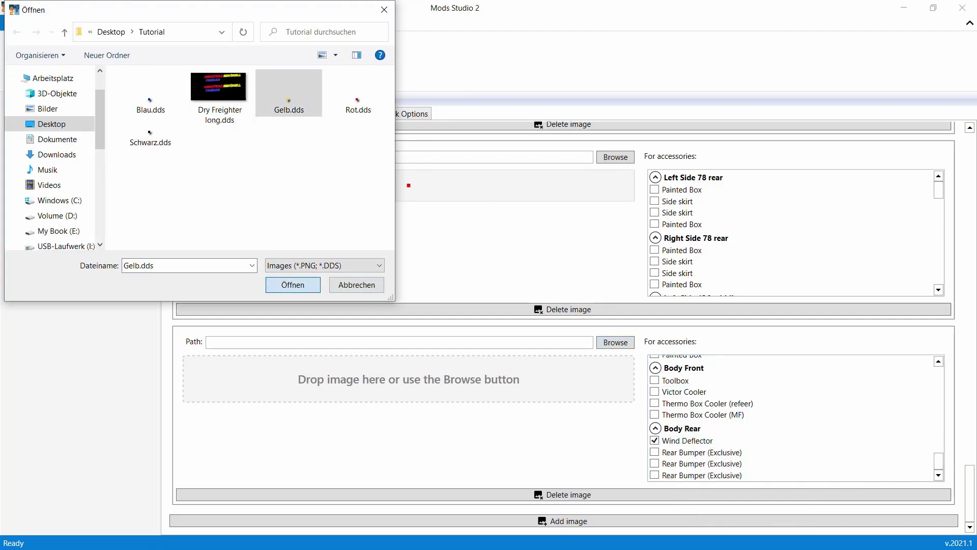
{"action": "mouse_move", "coordinate": [709, 439]}
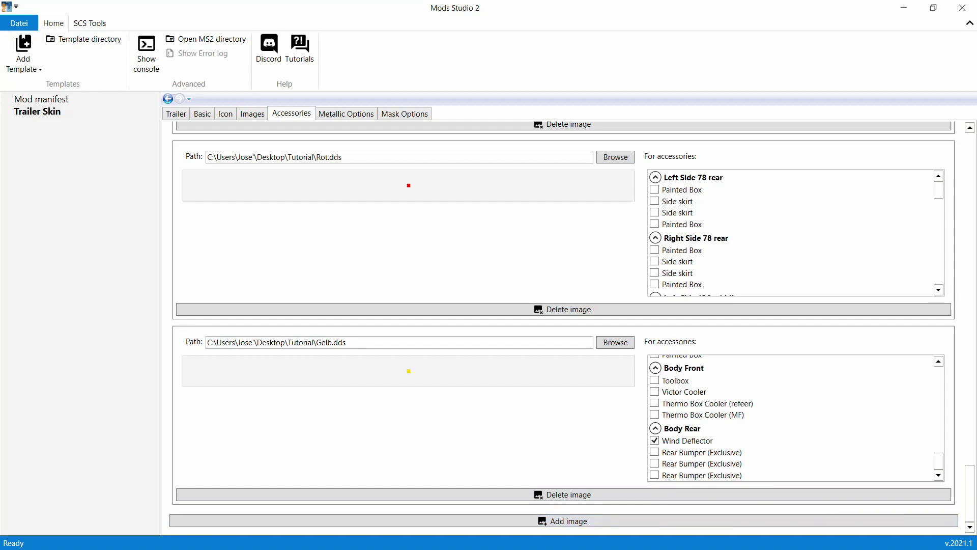
In the mod manifest, set the mod name to Dry Freighter Long and the mod author to Atze Gaming.
{"action": "left_click", "coordinate": [43, 99]}
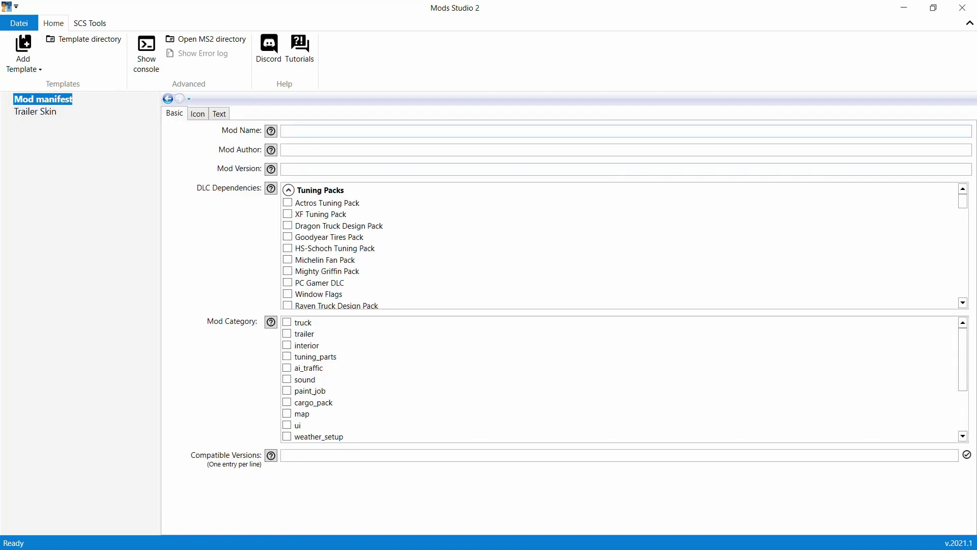
{"action": "left_click", "coordinate": [311, 131]}
{"action": "right_click", "coordinate": [312, 130]}
{"action": "left_click", "coordinate": [350, 169]}
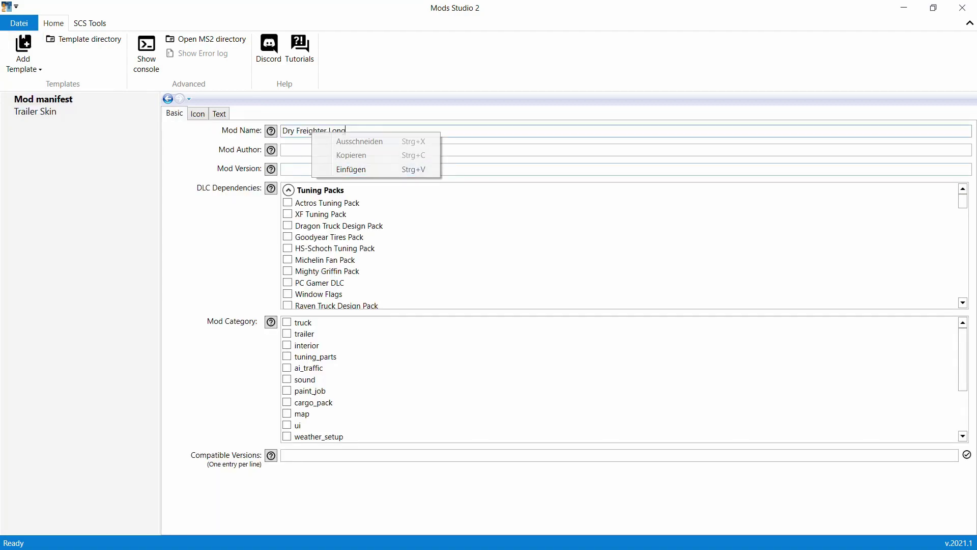
{"action": "left_click", "coordinate": [283, 150]}
{"action": "type", "text": "Atze Gaming"}
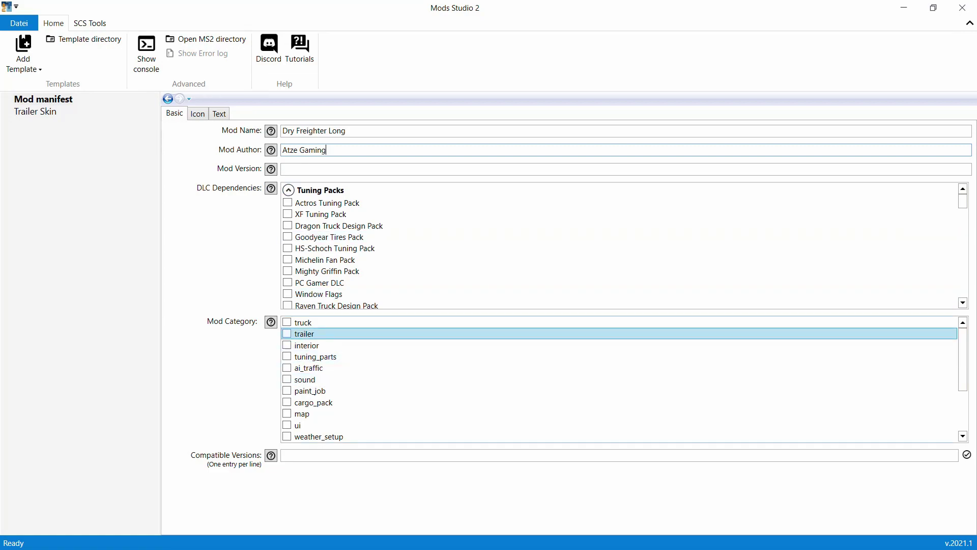
Assign the mod to the trailer, tuning_parts and paint_job categories.
{"action": "left_click", "coordinate": [287, 333]}
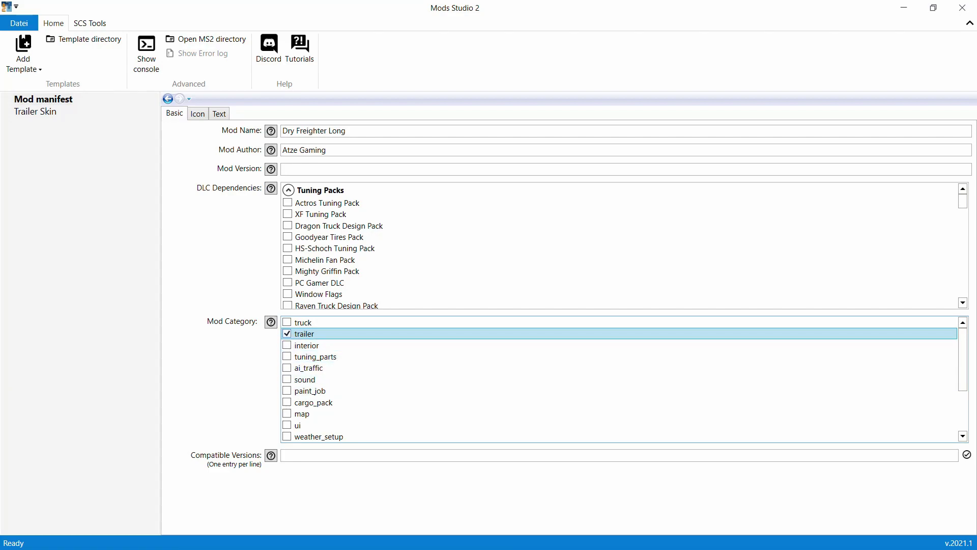
{"action": "left_click", "coordinate": [286, 356]}
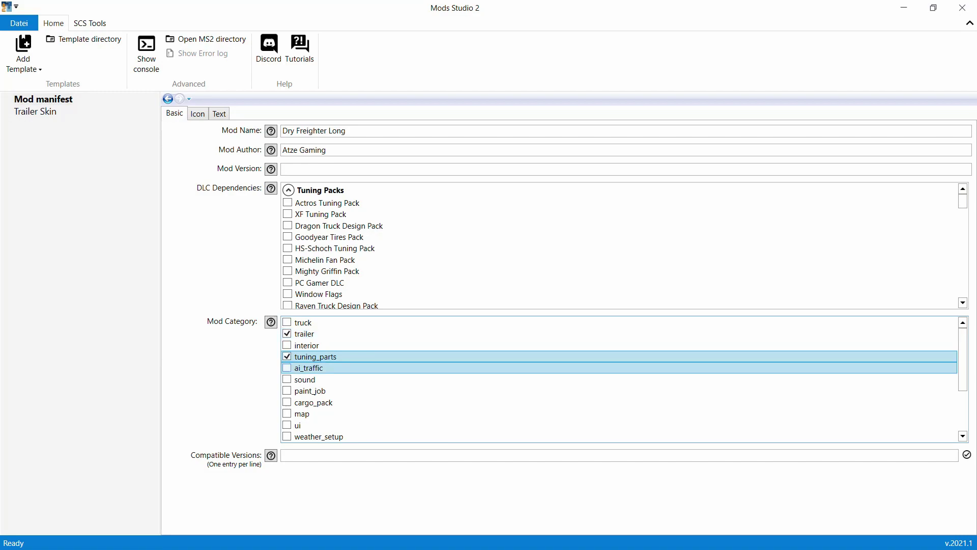
{"action": "left_click", "coordinate": [287, 390]}
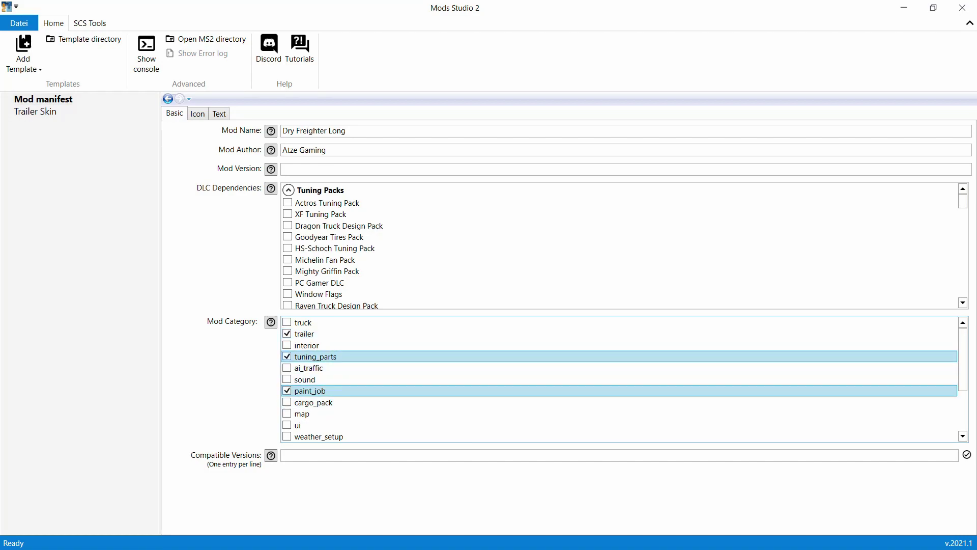
{"action": "left_click", "coordinate": [198, 114]}
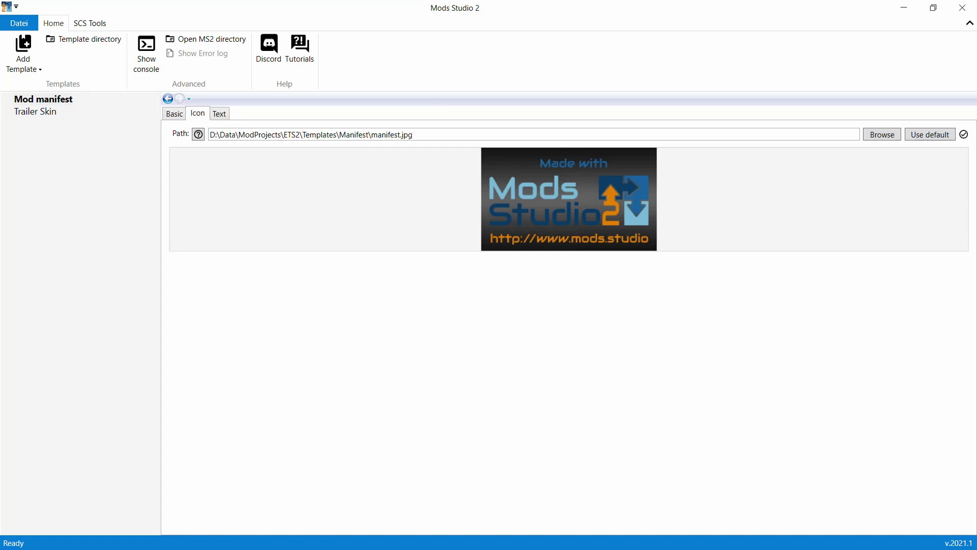
Export the mod as an SCS file named Dry Freighter Long into the Tutorial folder on the Desktop.
{"action": "left_click", "coordinate": [23, 51]}
{"action": "left_click", "coordinate": [19, 22]}
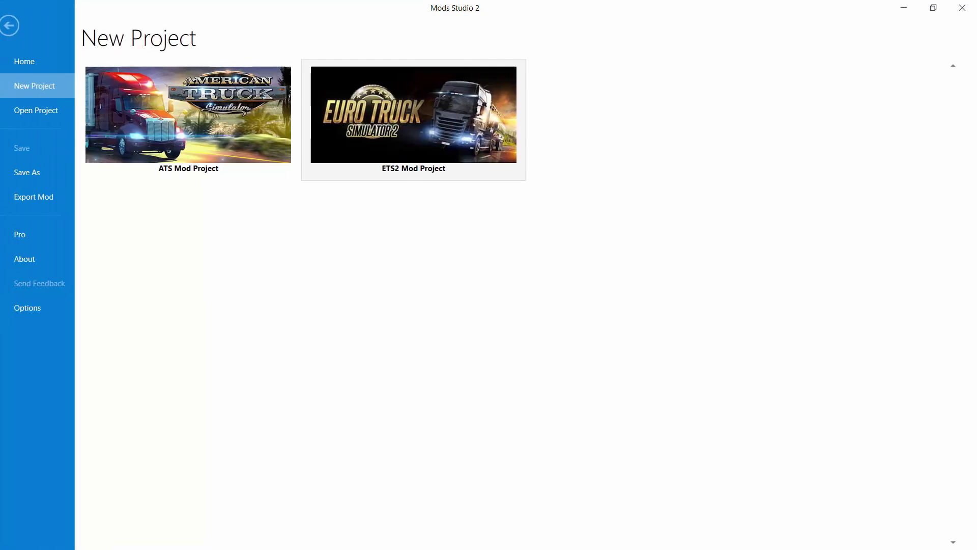
{"action": "left_click", "coordinate": [50, 197]}
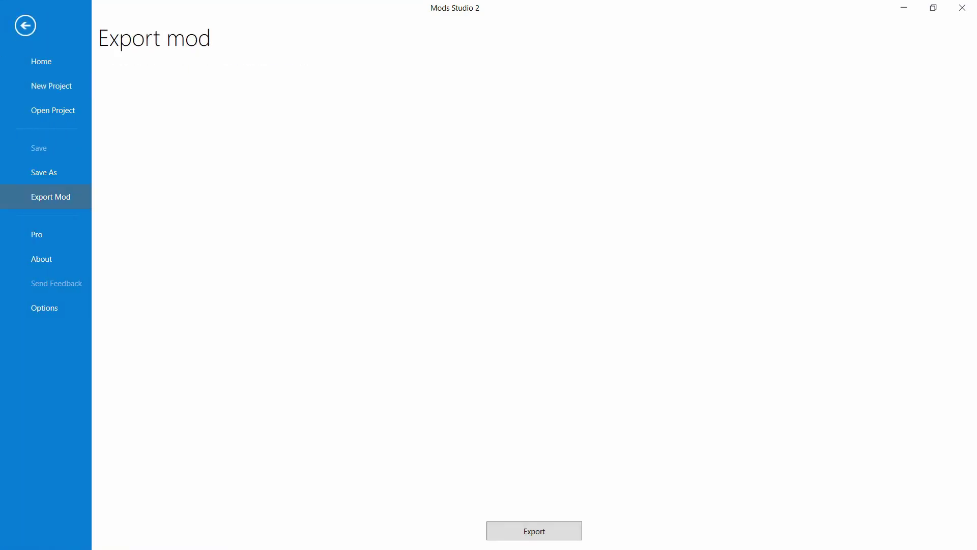
{"action": "left_click", "coordinate": [534, 530]}
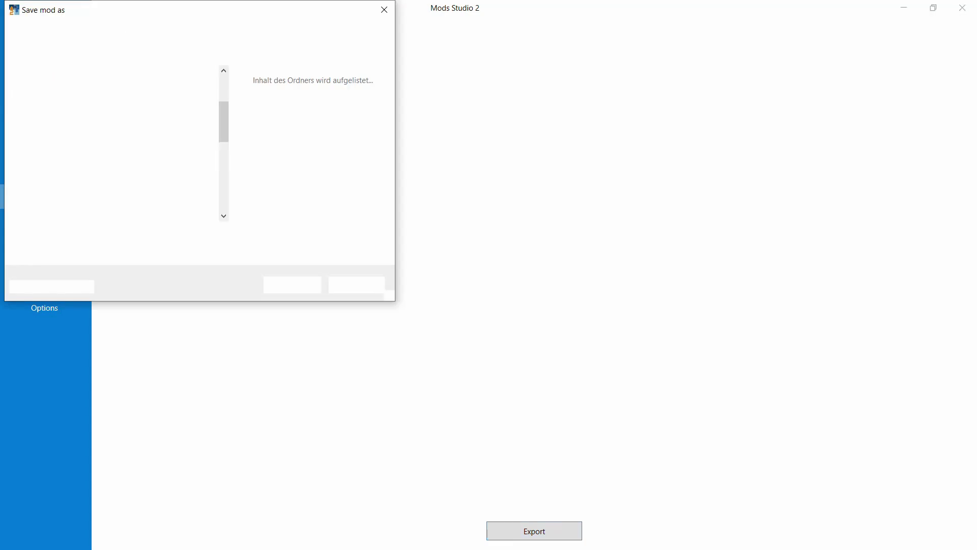
{"action": "scroll", "coordinate": [101, 181], "scroll_direction": "up", "scroll_amount": 1}
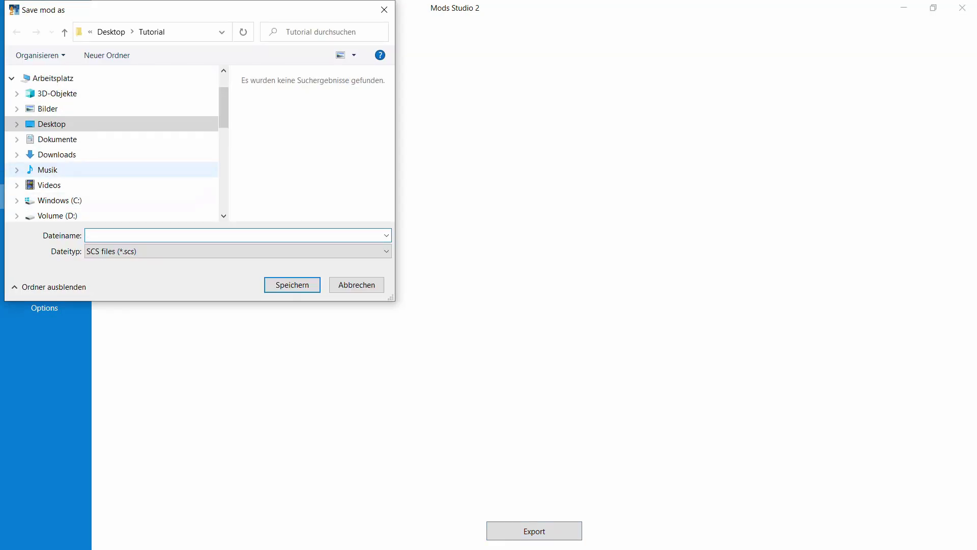
{"action": "left_click", "coordinate": [17, 124]}
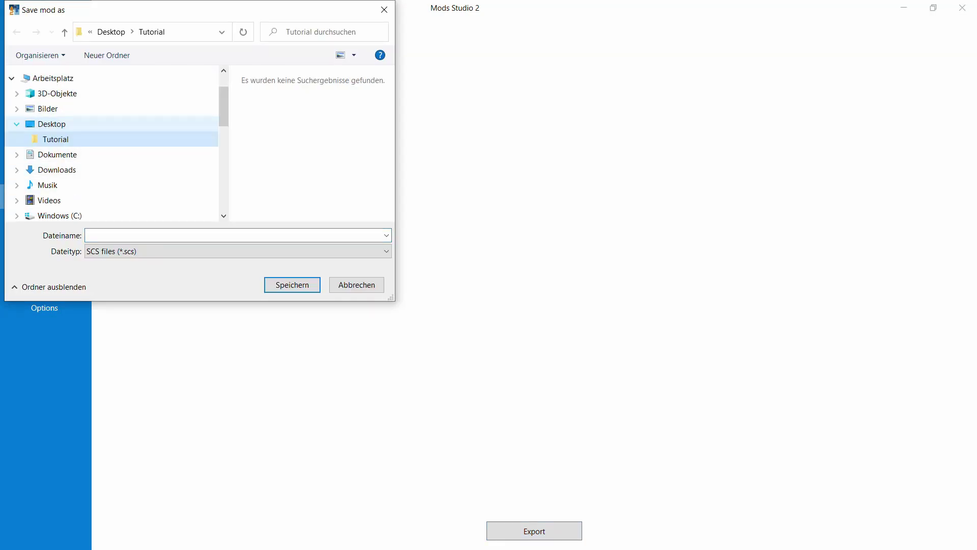
{"action": "left_click", "coordinate": [55, 139]}
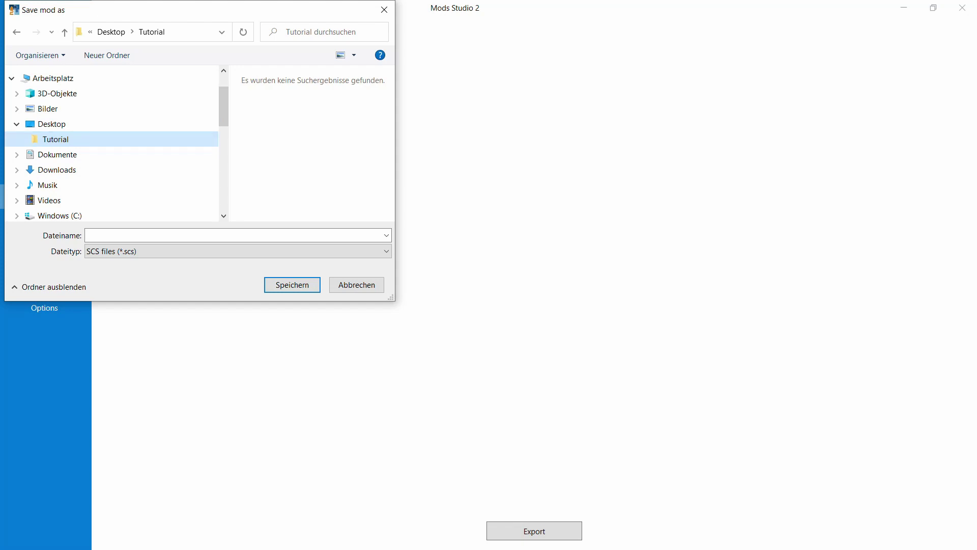
{"action": "left_click", "coordinate": [200, 236]}
{"action": "right_click", "coordinate": [200, 235]}
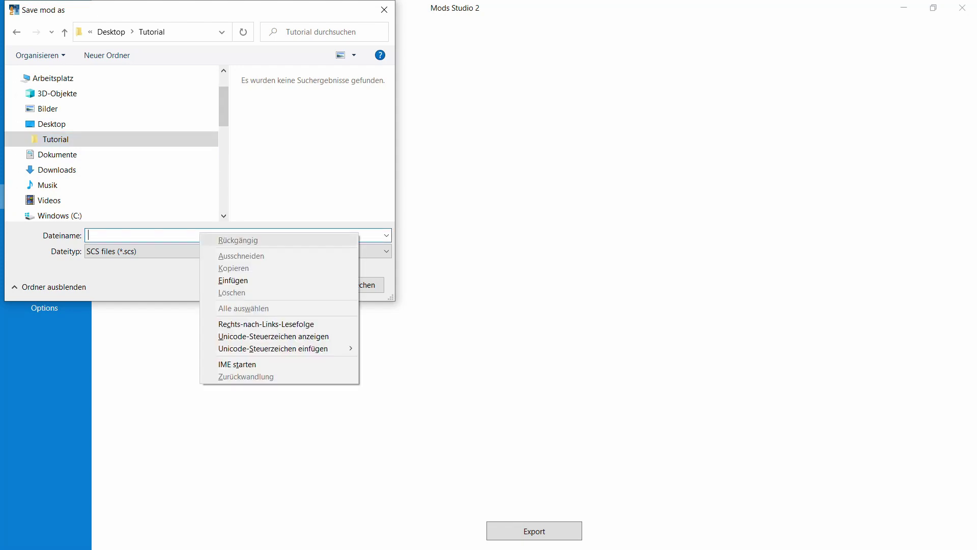
{"action": "left_click", "coordinate": [233, 280]}
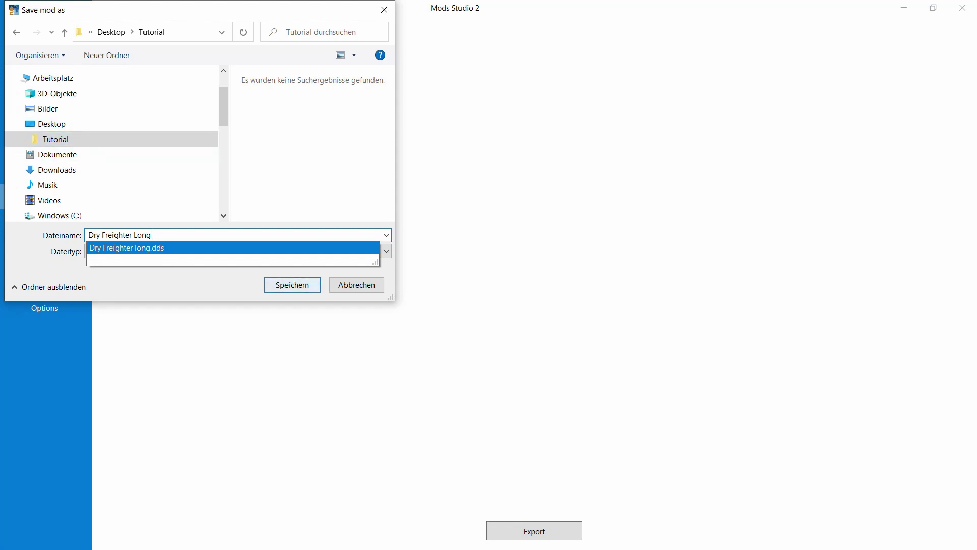
{"action": "key", "text": "Return"}
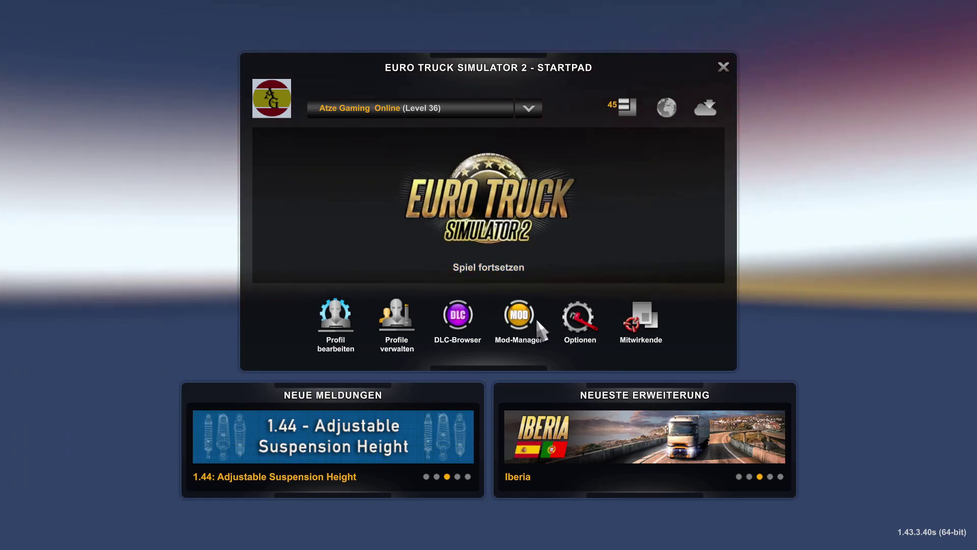
In Euro Truck Simulator 2, activate the Dry Freighter Long mod in the Mod-Manager and confirm the changes.
{"action": "left_click", "coordinate": [519, 311]}
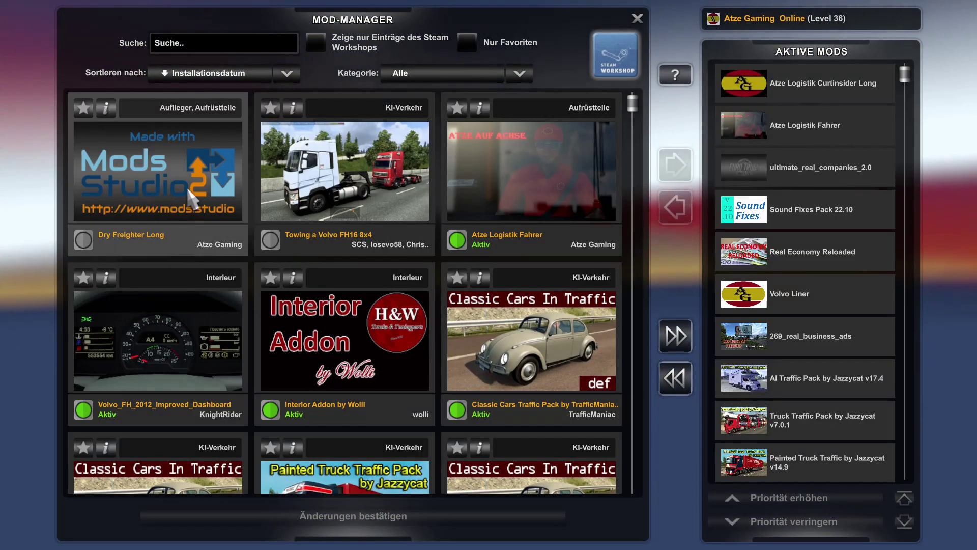
{"action": "left_click", "coordinate": [191, 195]}
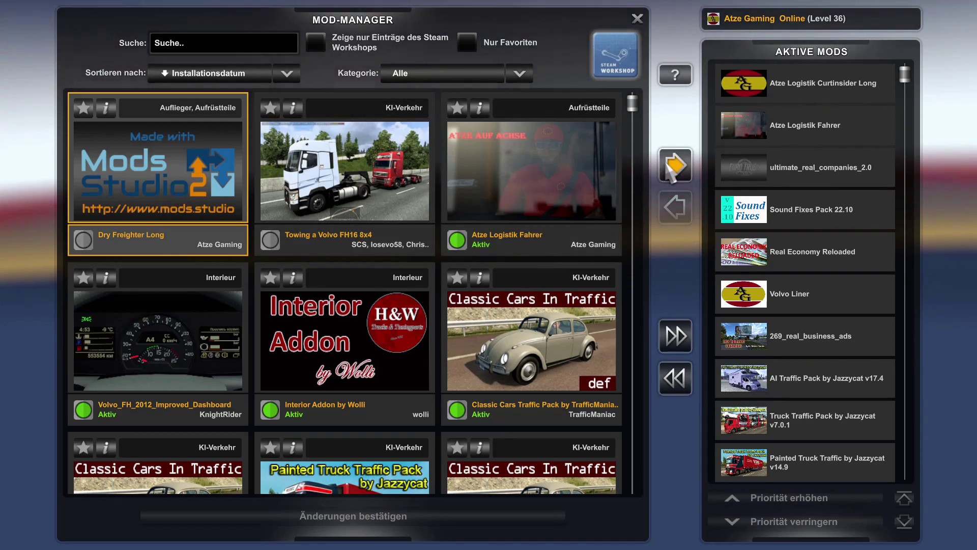
{"action": "left_click", "coordinate": [675, 164]}
{"action": "left_click", "coordinate": [441, 522]}
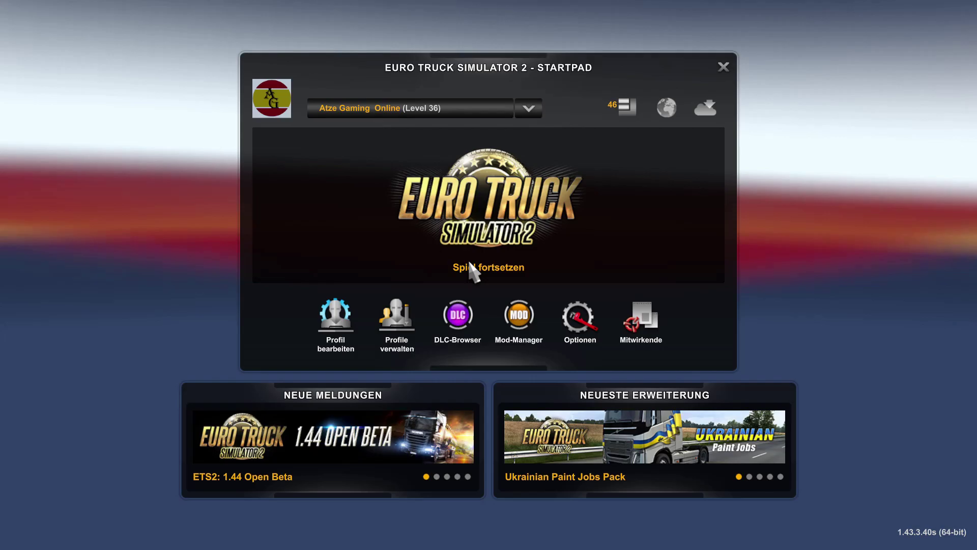
Continue the saved game and open the 44.410 € Curtainsider from the trailer dealer in the trailer configurator.
{"action": "left_click", "coordinate": [469, 266]}
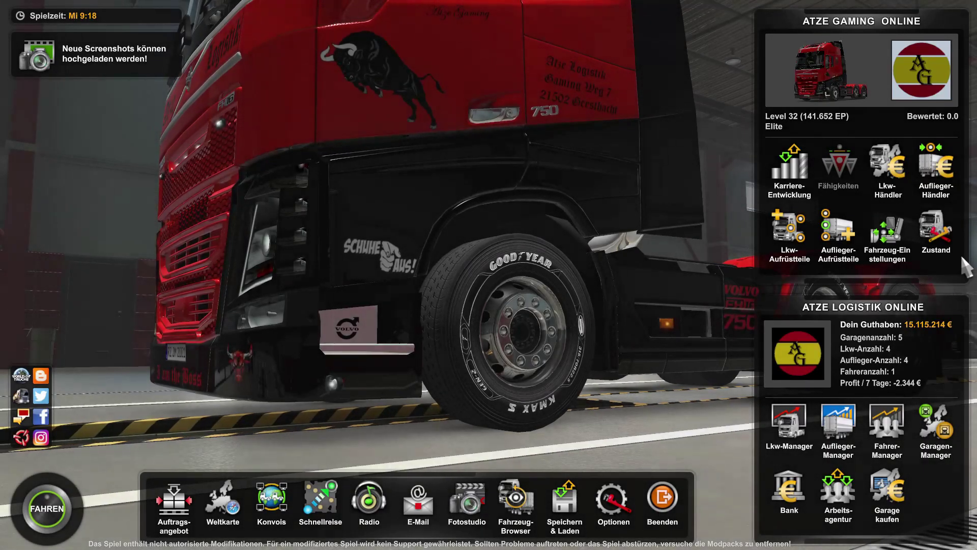
{"action": "left_click", "coordinate": [937, 191]}
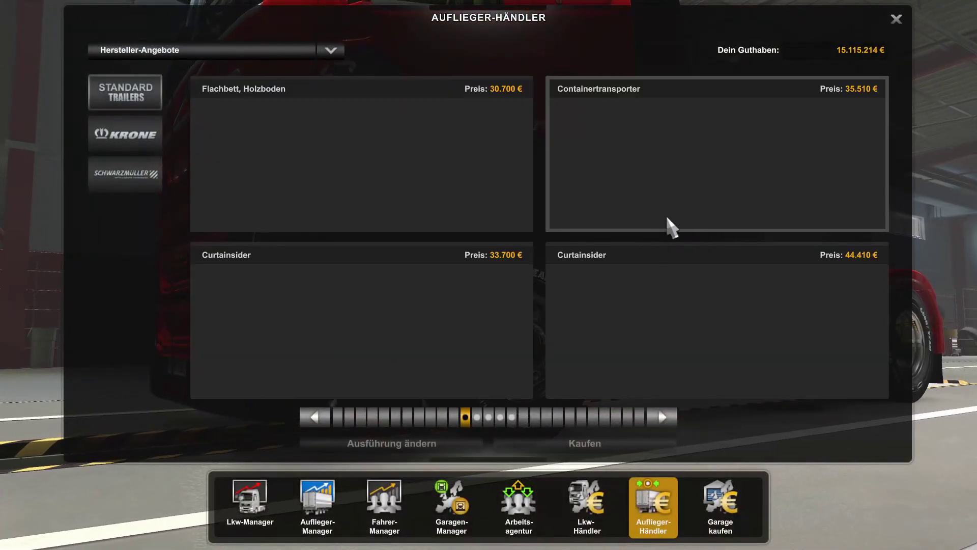
{"action": "left_click", "coordinate": [588, 337]}
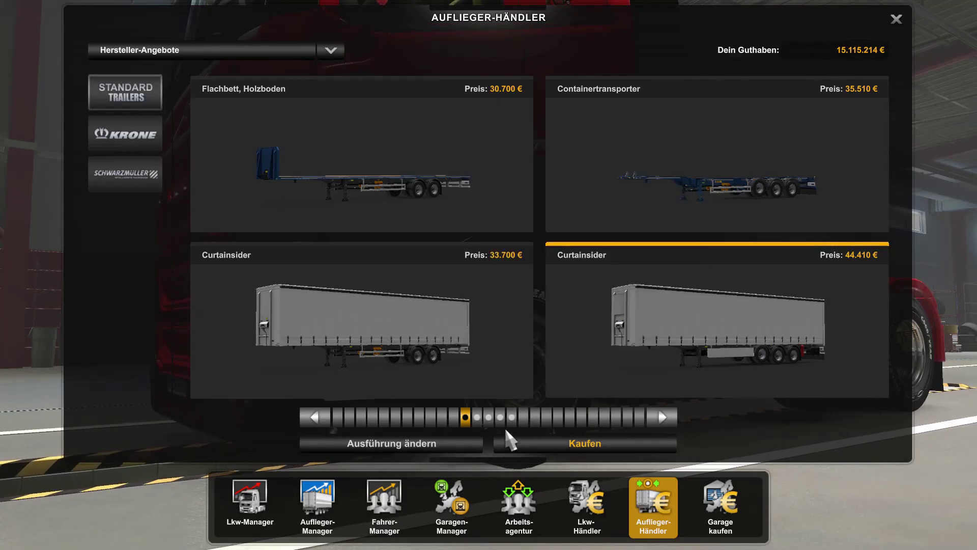
{"action": "left_click", "coordinate": [447, 445]}
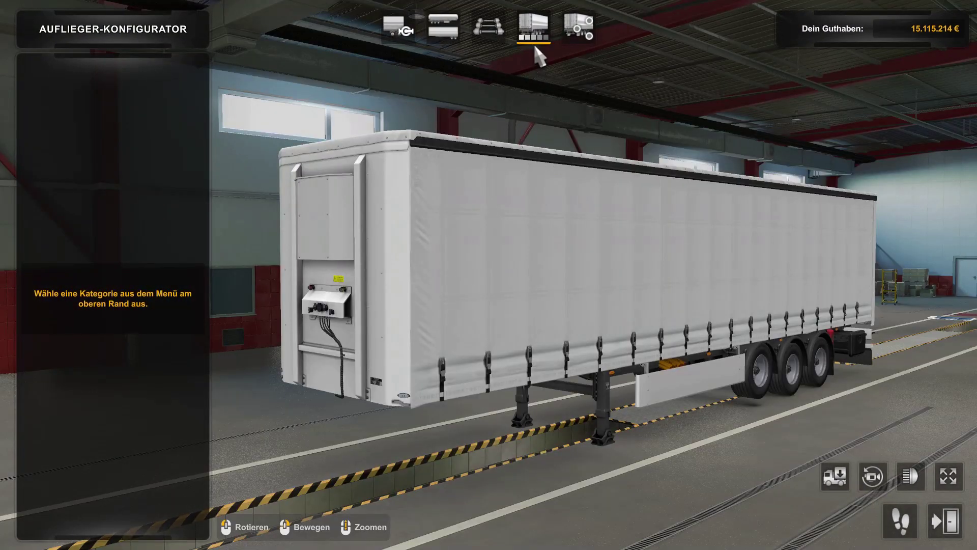
Try the Trockenfrachtkoffer body on the trailer and settle on the Gekühlt body.
{"action": "left_click", "coordinate": [443, 28]}
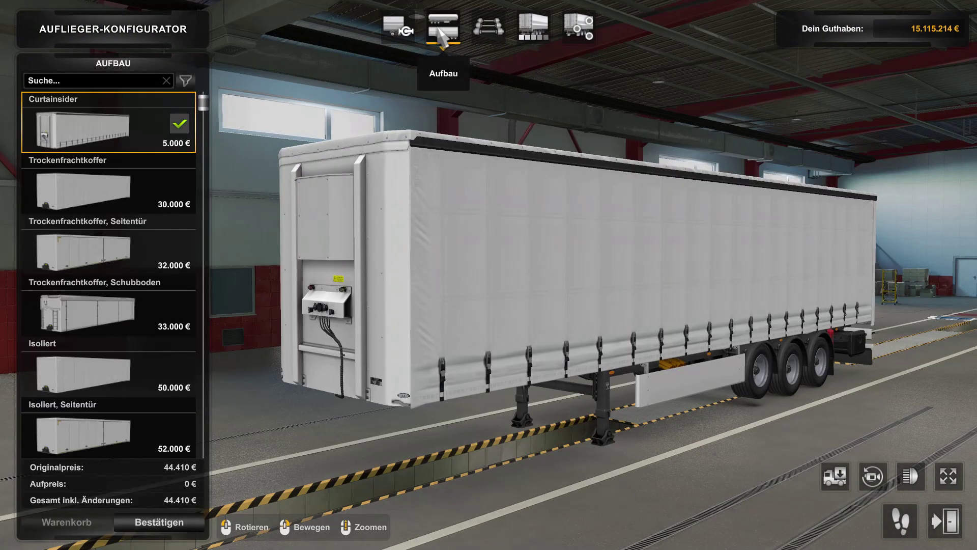
{"action": "left_click", "coordinate": [132, 191]}
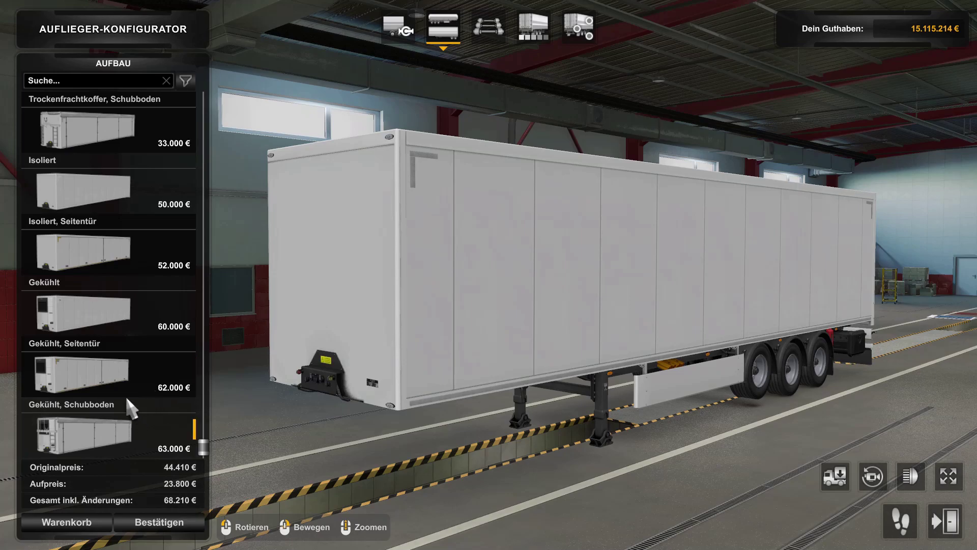
{"action": "left_click", "coordinate": [108, 322]}
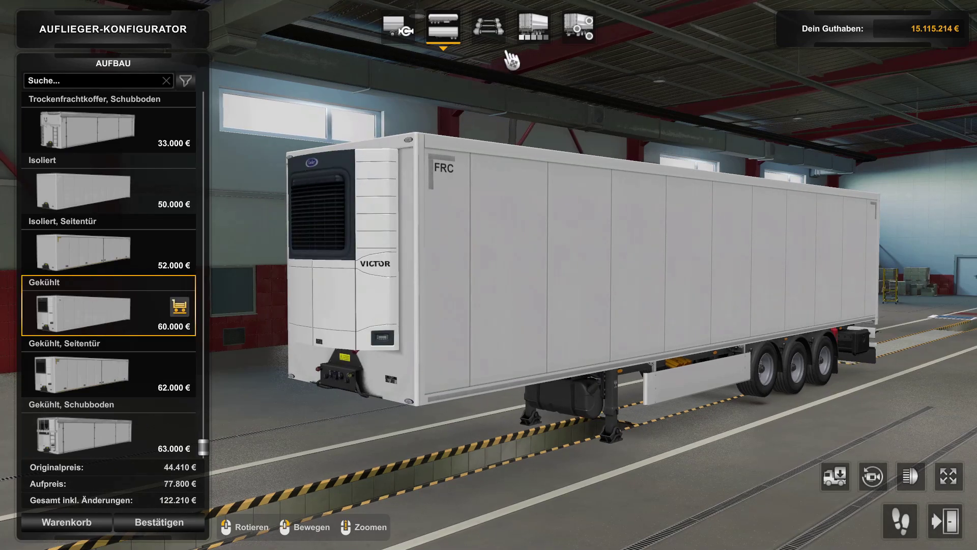
Apply the Dry Freighter Long paint job to the trailer and inspect its side.
{"action": "left_click", "coordinate": [533, 28]}
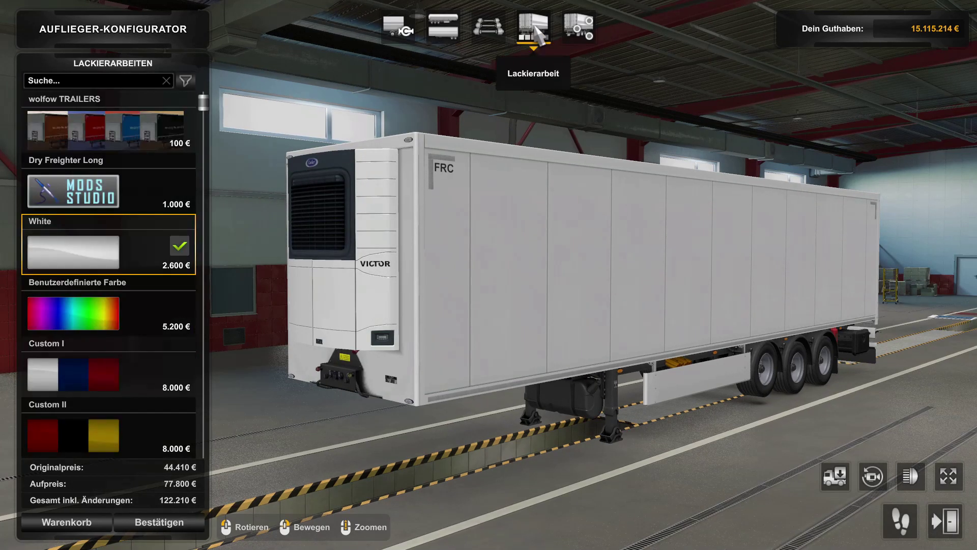
{"action": "left_click", "coordinate": [90, 191]}
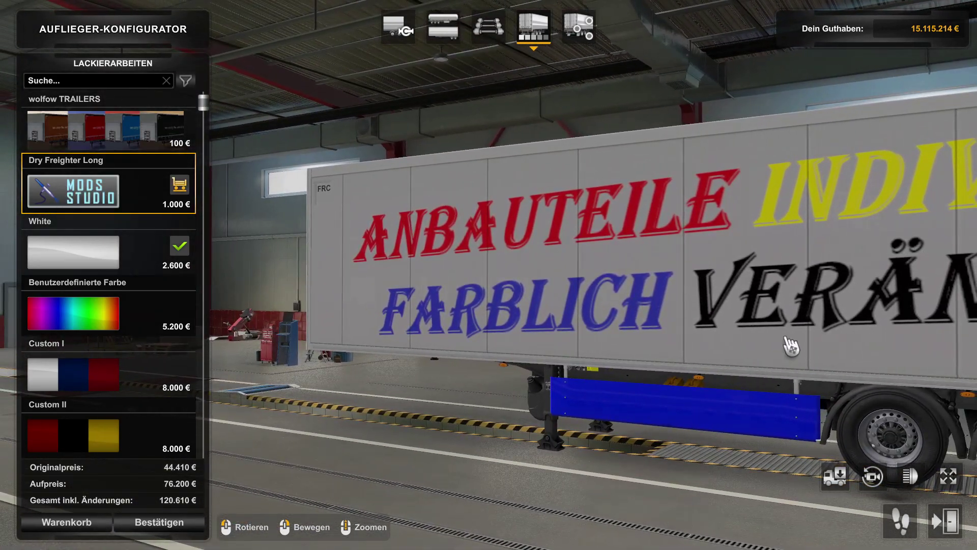
{"action": "left_click_drag", "start_coordinate": [791, 346], "coordinate": [646, 346]}
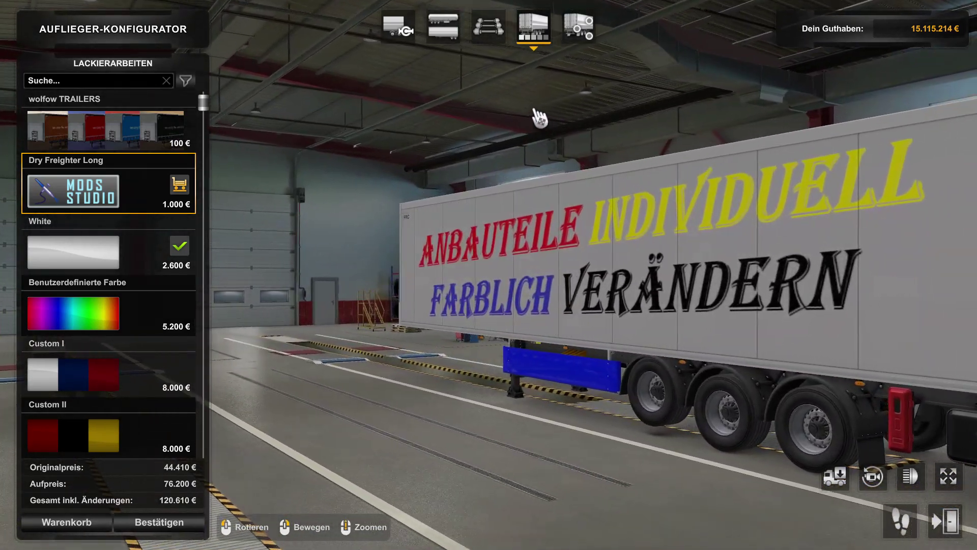
Fit the Einfacher Seitenschutz + Lackierte Box accessory to the trailer's front chassis slot (Vorderes Fahrwerk).
{"action": "left_click", "coordinate": [577, 28]}
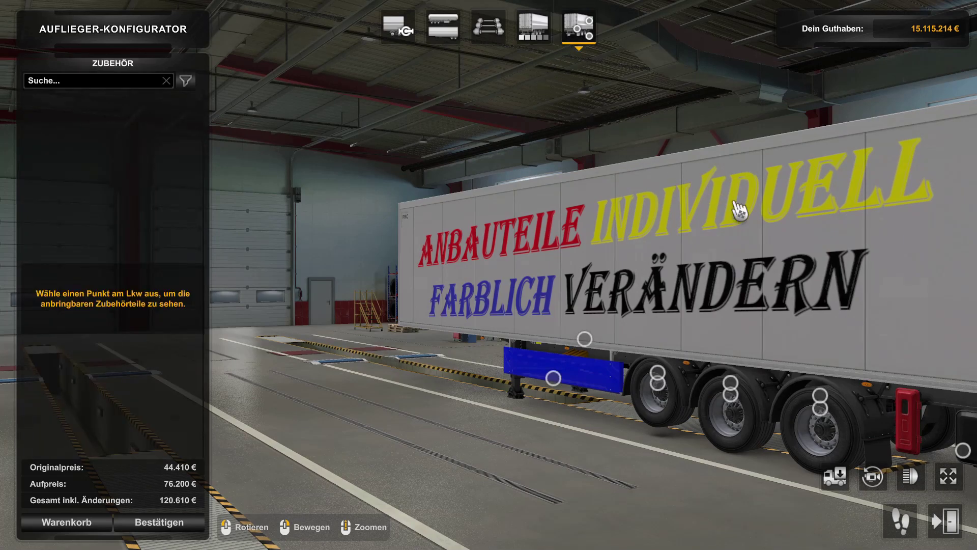
{"action": "left_click", "coordinate": [559, 379]}
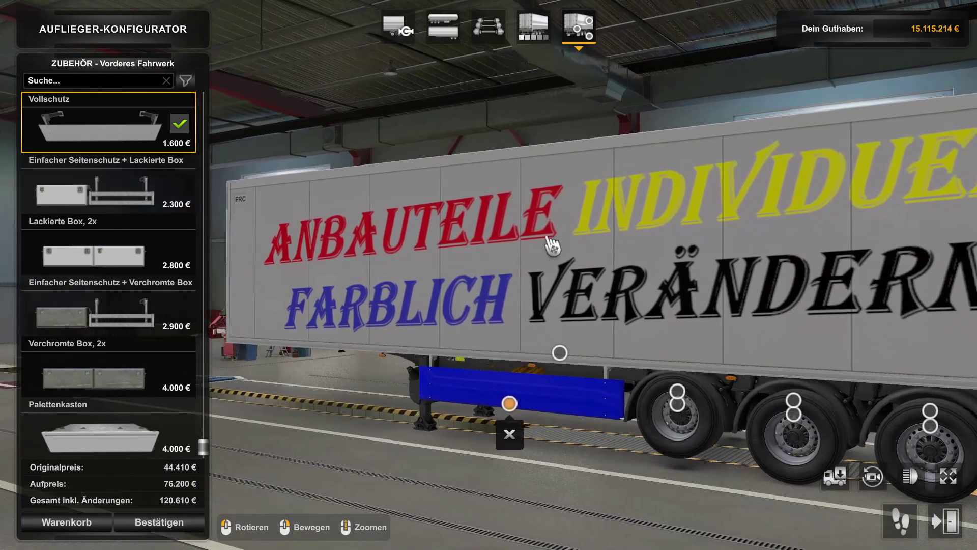
{"action": "left_click_drag", "start_coordinate": [552, 246], "coordinate": [774, 246]}
{"action": "left_click_drag", "start_coordinate": [661, 275], "coordinate": [344, 346]}
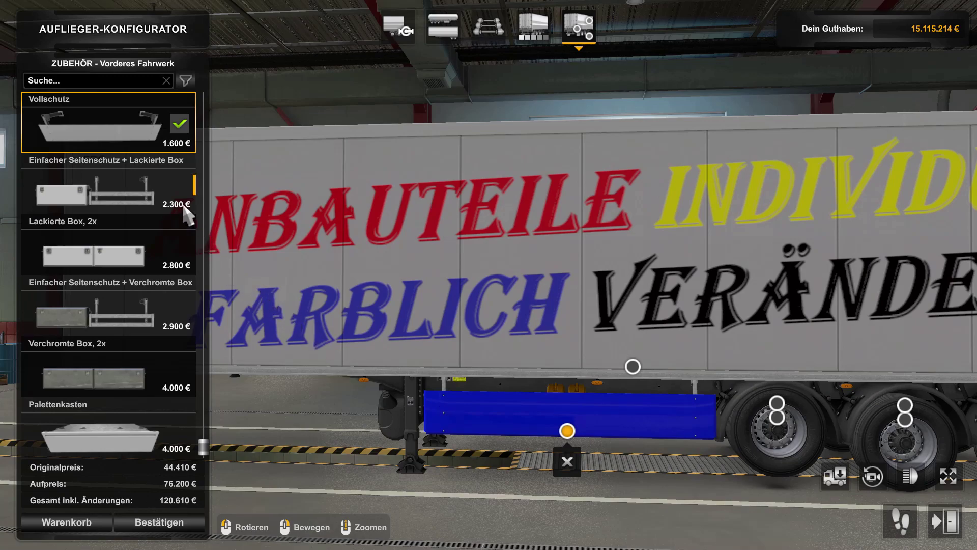
{"action": "left_click", "coordinate": [104, 192]}
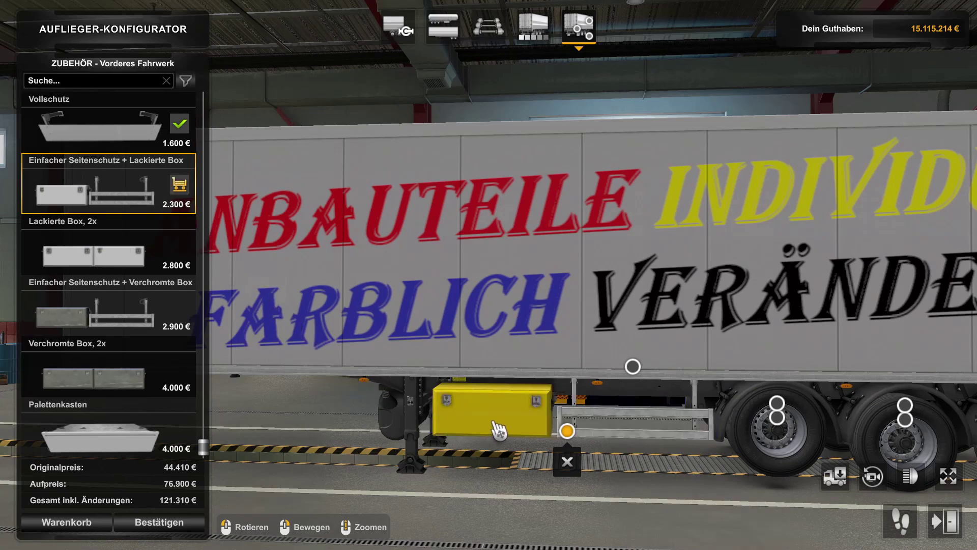